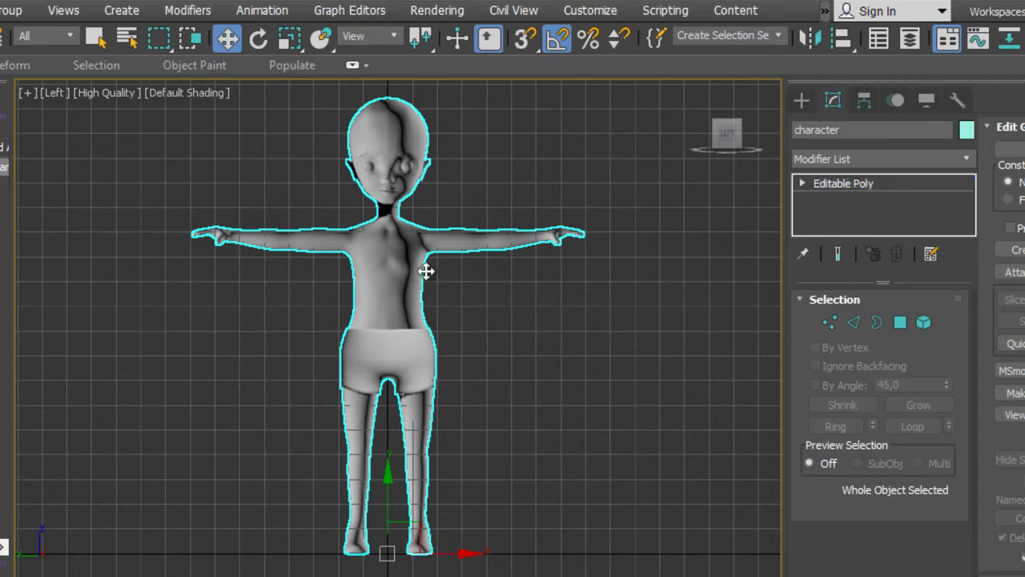
Step: Activate the Shapes > Splines > Line tool and zoom the Left viewport onto the character's upper body
{"action": "mouse_move", "coordinate": [728, 134]}
{"action": "left_click", "coordinate": [802, 100]}
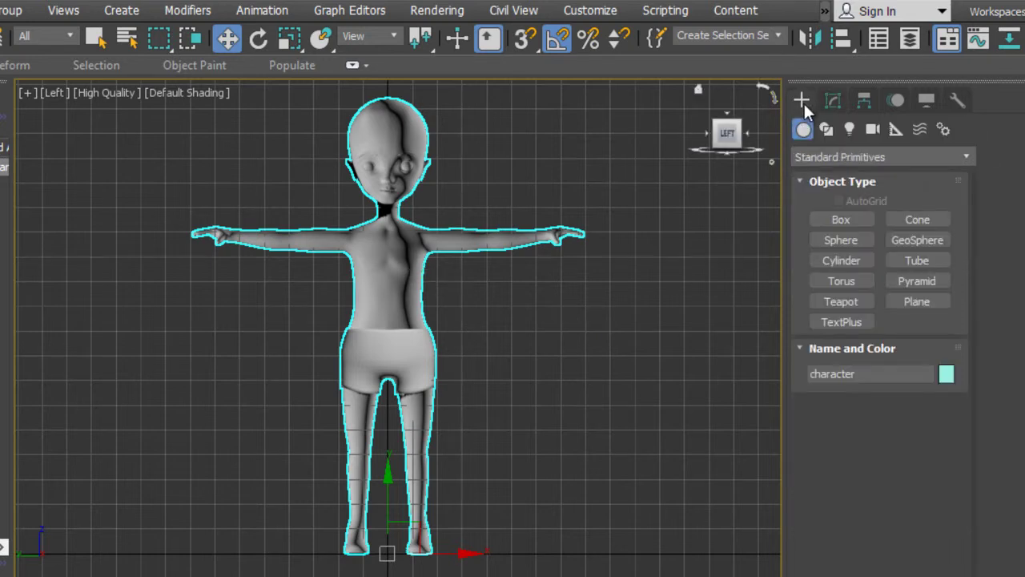
{"action": "left_click", "coordinate": [824, 129]}
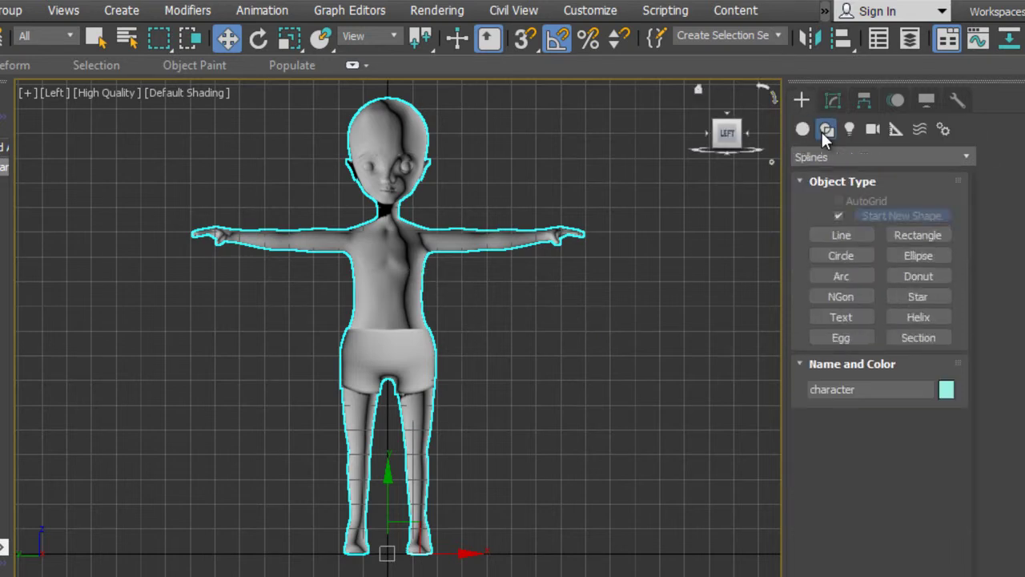
{"action": "left_click", "coordinate": [837, 234]}
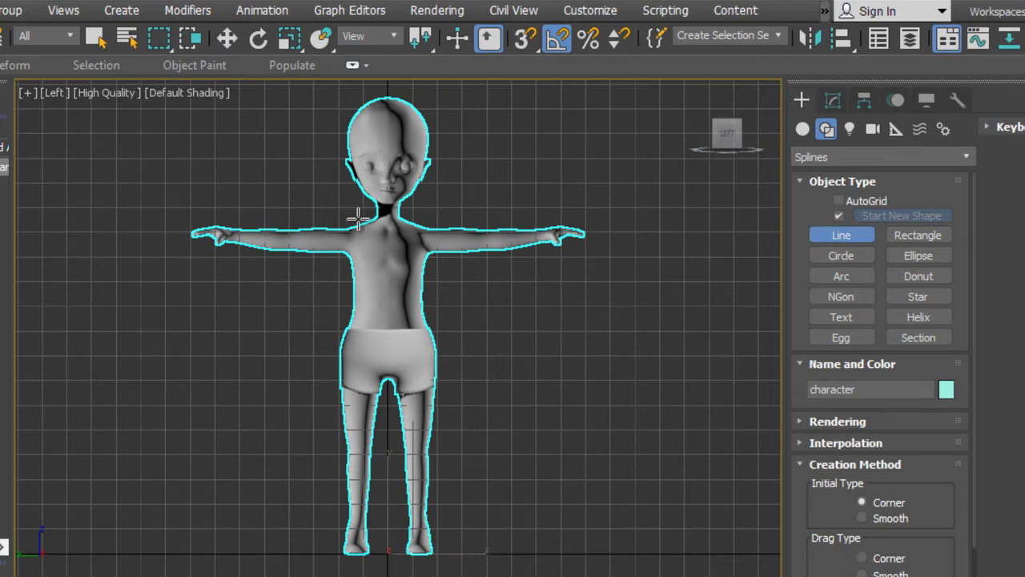
{"action": "scroll", "coordinate": [363, 218], "scroll_direction": "up", "scroll_amount": 3}
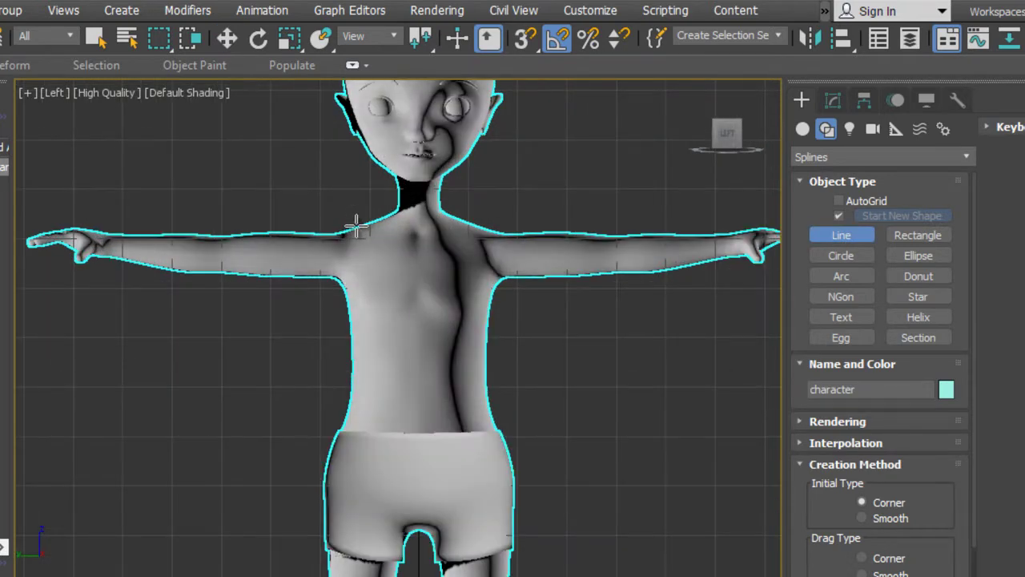
{"action": "key", "text": "F3"}
{"action": "scroll", "coordinate": [365, 233], "scroll_direction": "up", "scroll_amount": 2}
{"action": "key", "text": "F3"}
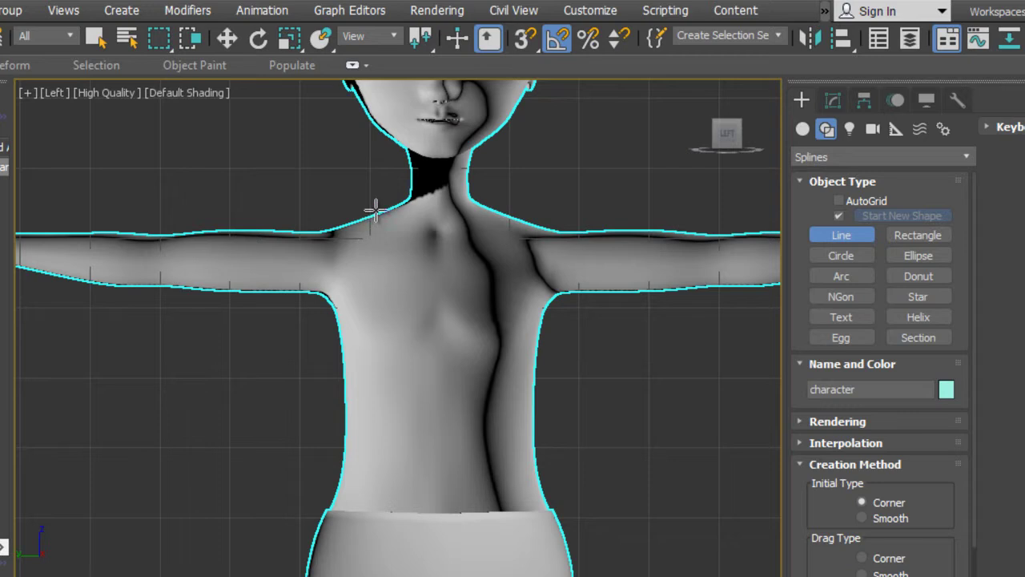
Step: Trace half a tank top through neck, strap, shoulder, armpit and waist hem, then close the spline
{"action": "left_click", "coordinate": [487, 199]}
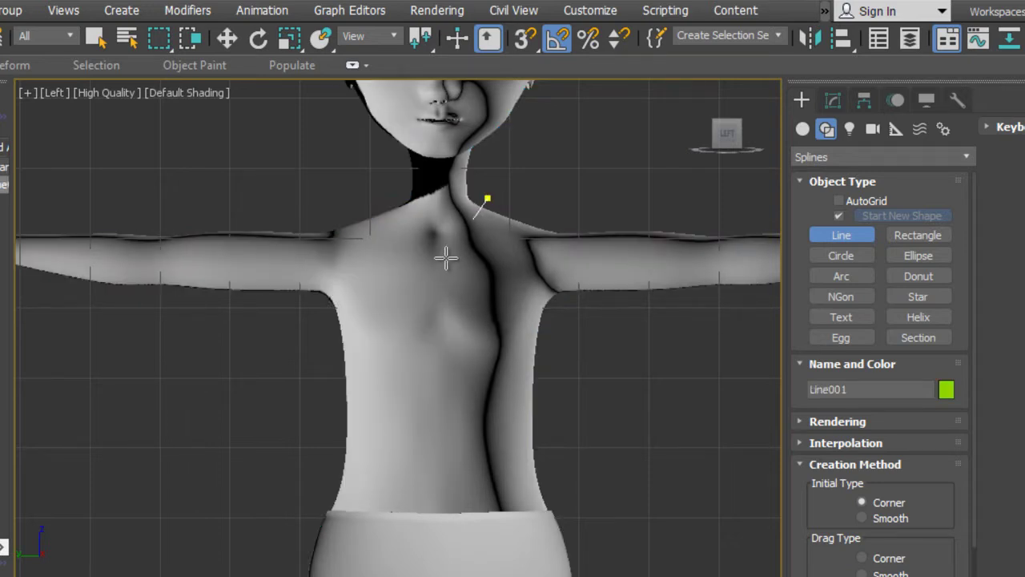
{"action": "key", "text": "F3"}
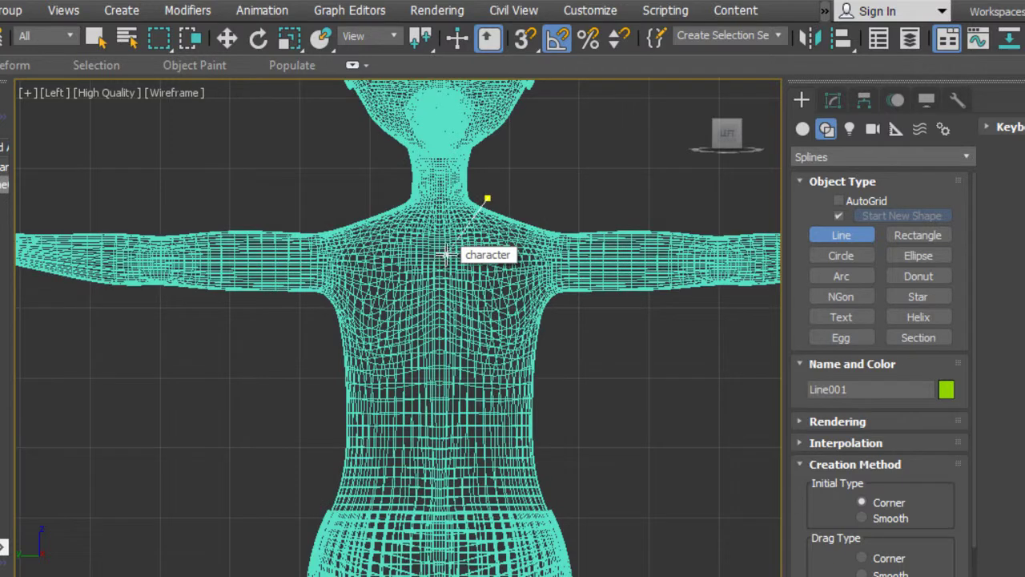
{"action": "left_click_drag", "start_coordinate": [430, 254], "coordinate": [401, 256]}
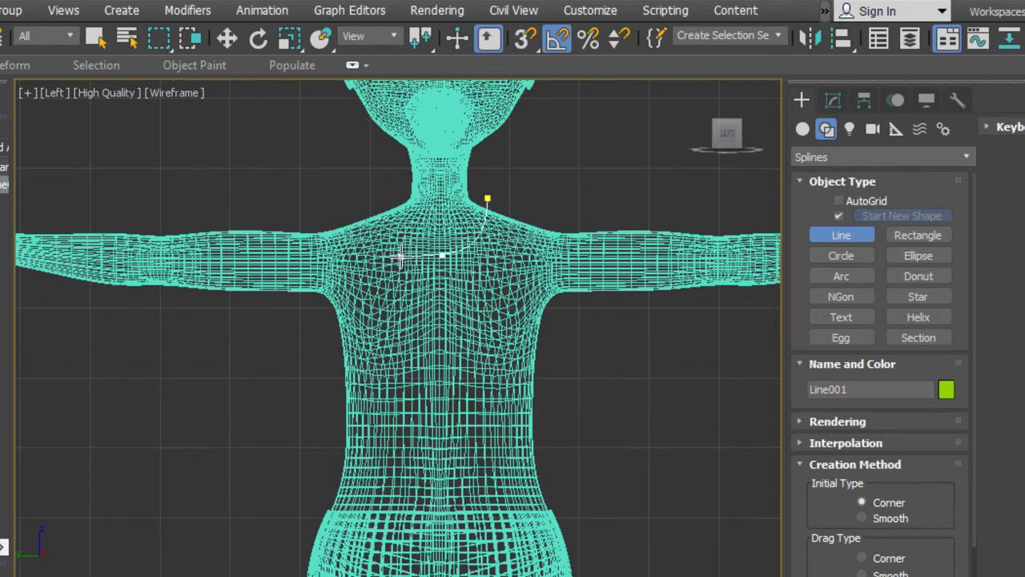
{"action": "left_click", "coordinate": [390, 201]}
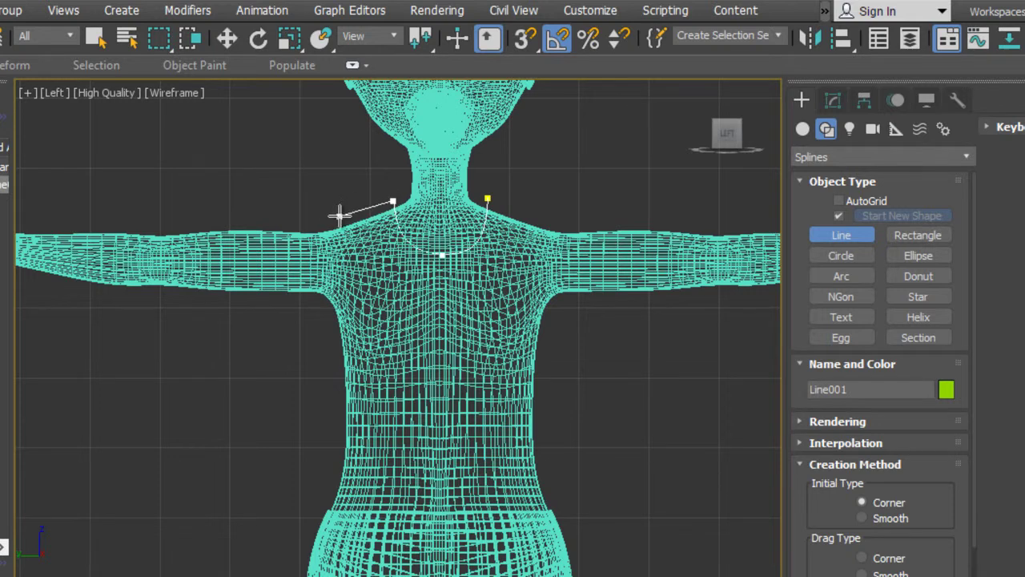
{"action": "left_click", "coordinate": [336, 217]}
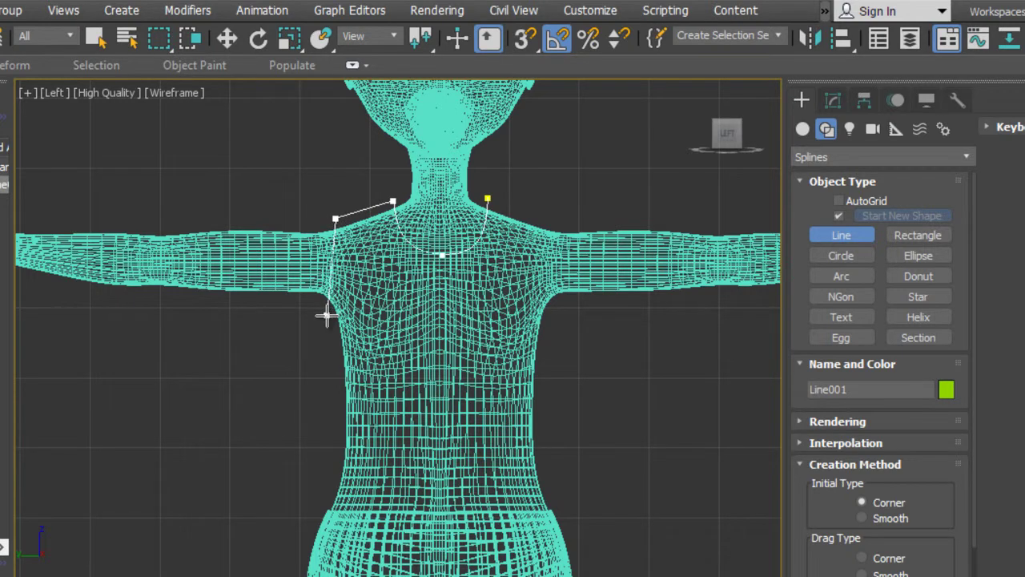
{"action": "left_click", "coordinate": [326, 315]}
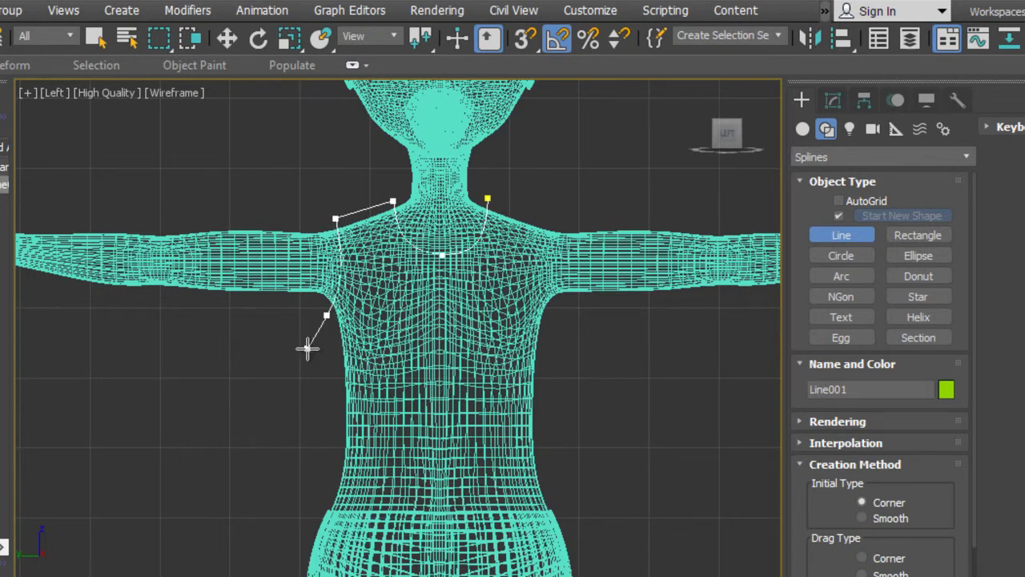
{"action": "left_click", "coordinate": [311, 503]}
{"action": "left_click", "coordinate": [500, 500]}
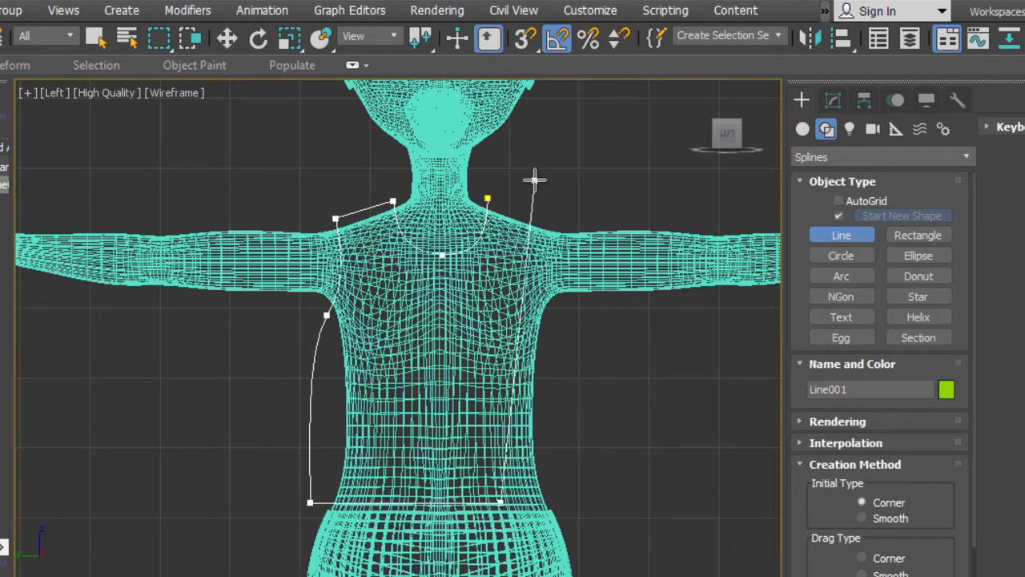
{"action": "left_click", "coordinate": [489, 196]}
{"action": "left_click", "coordinate": [467, 401]}
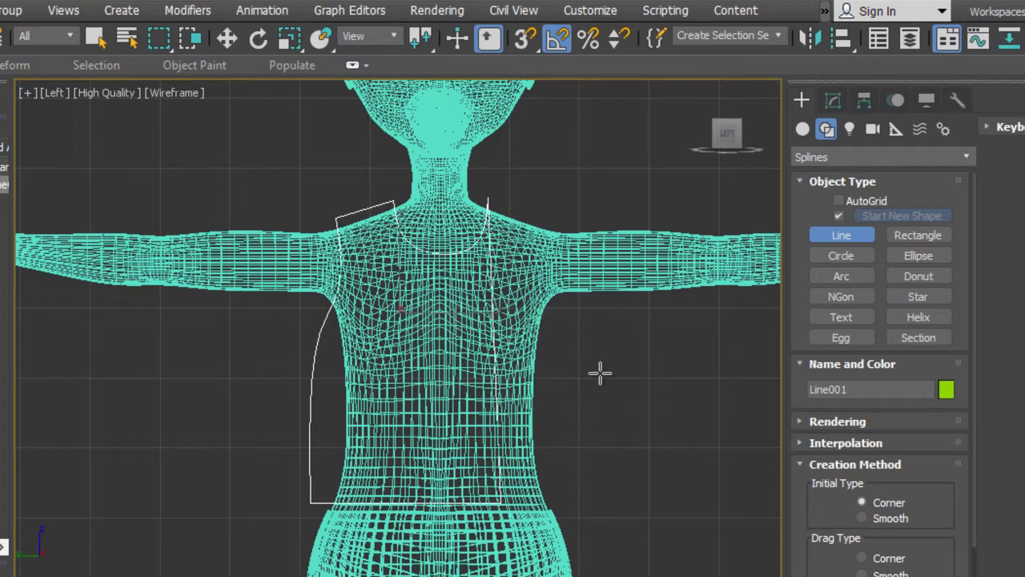
Step: Mirror the half-top outline on X as a copy
{"action": "left_click", "coordinate": [805, 44]}
{"action": "mouse_move", "coordinate": [470, 170]}
{"action": "left_mouse_down"}
{"action": "mouse_move", "coordinate": [794, 119]}
{"action": "mouse_move", "coordinate": [800, 96]}
{"action": "left_mouse_up"}
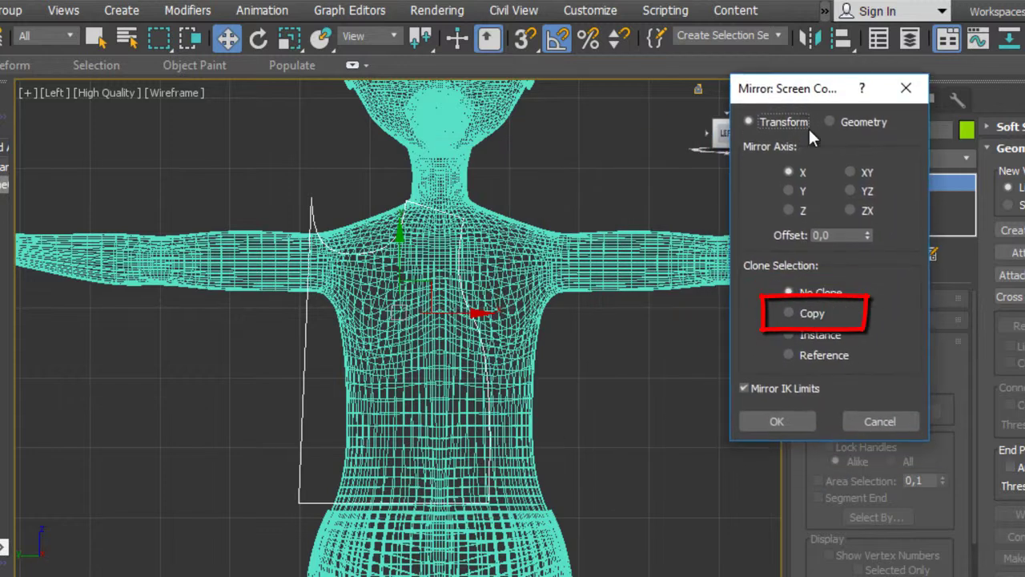
{"action": "left_click", "coordinate": [795, 313]}
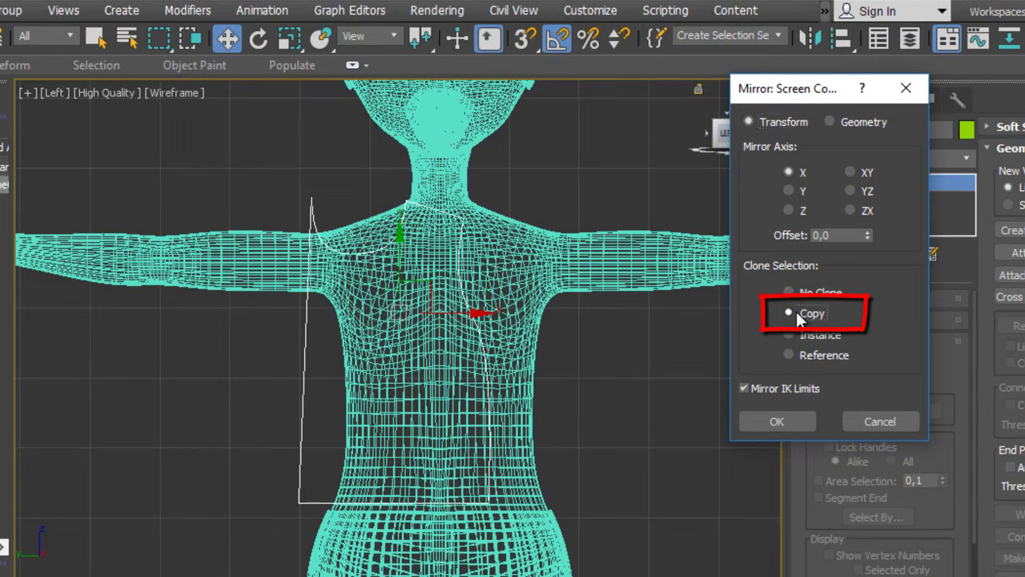
{"action": "left_click", "coordinate": [782, 421]}
Step: Isolate both outlines and slide Line002 right so the halves overlap at the centre
{"action": "left_click", "coordinate": [377, 208], "text": "ctrl"}
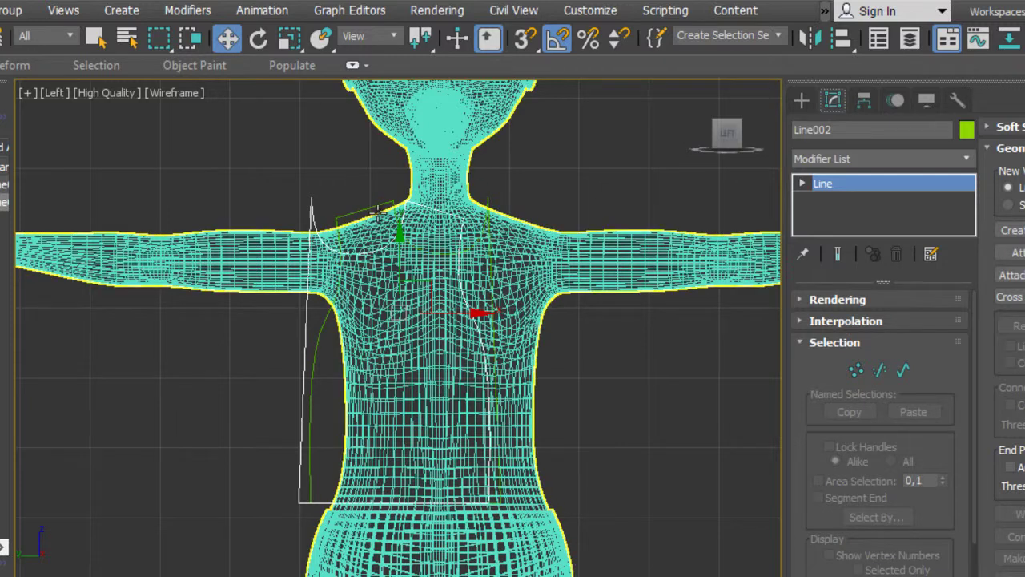
{"action": "key", "text": "alt+q"}
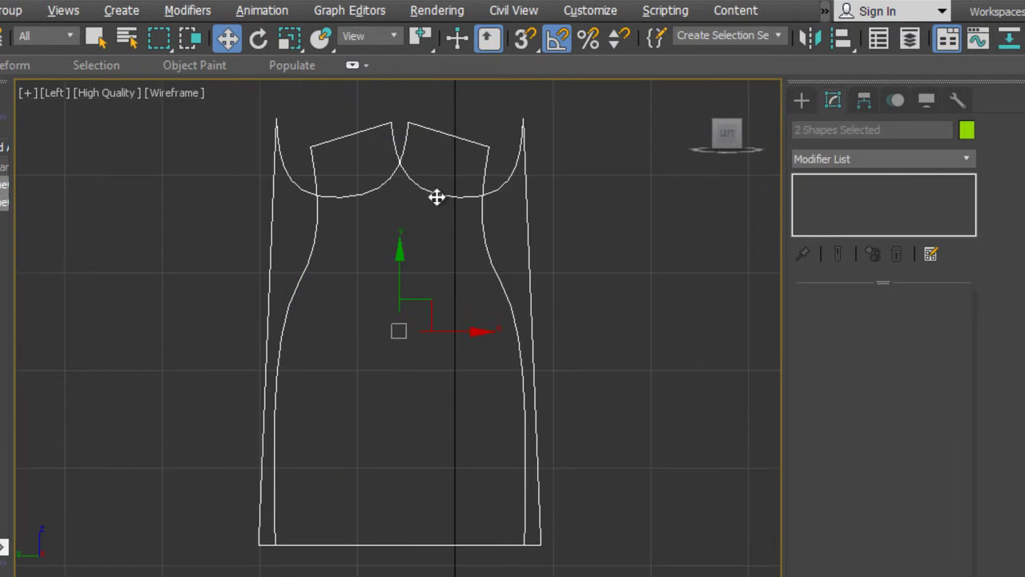
{"action": "left_click", "coordinate": [383, 130]}
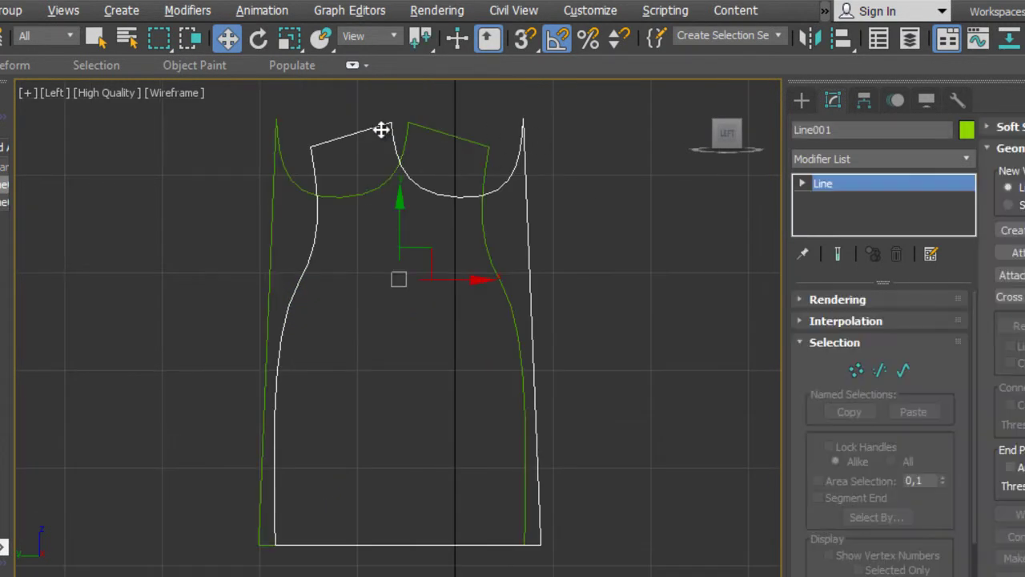
{"action": "left_click", "coordinate": [451, 134]}
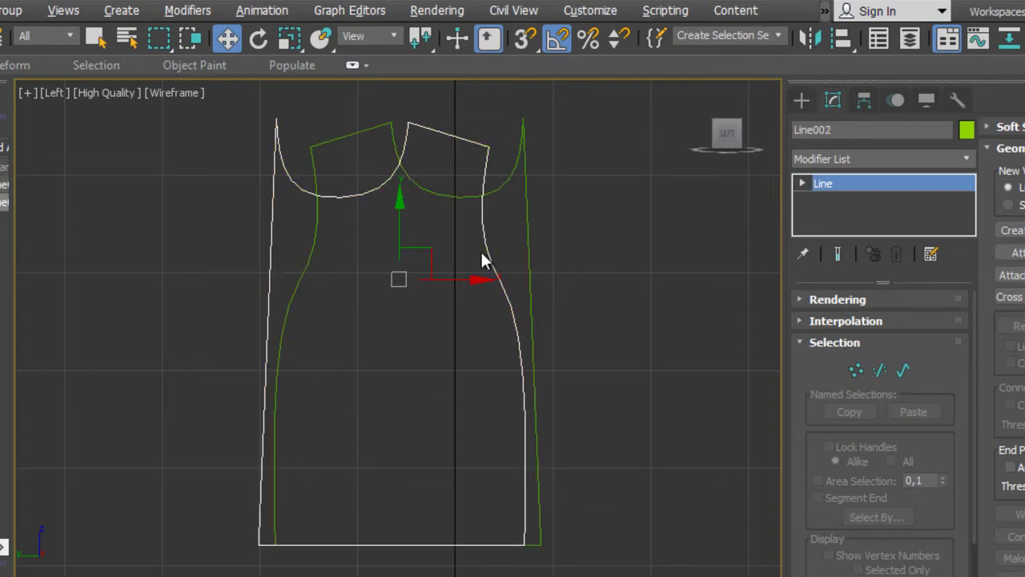
{"action": "left_click_drag", "start_coordinate": [461, 279], "coordinate": [575, 279]}
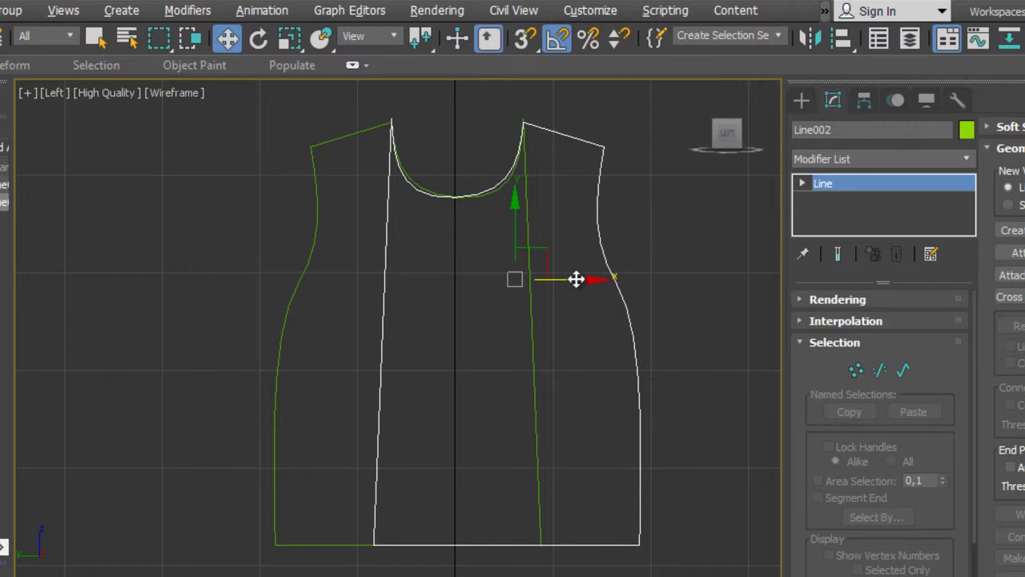
Step: Delete the overlapping neckline, centre and bottom segments of the mirrored outline
{"action": "left_click", "coordinate": [861, 372]}
{"action": "left_click", "coordinate": [879, 370]}
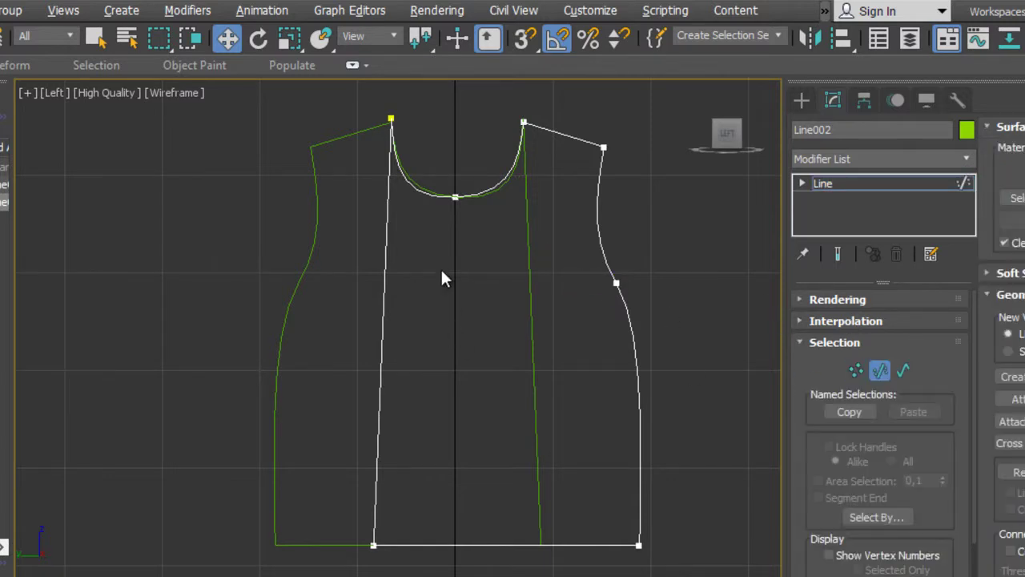
{"action": "left_click_drag", "start_coordinate": [367, 102], "coordinate": [465, 330]}
{"action": "left_click_drag", "start_coordinate": [349, 103], "coordinate": [423, 561]}
{"action": "key", "text": "Delete"}
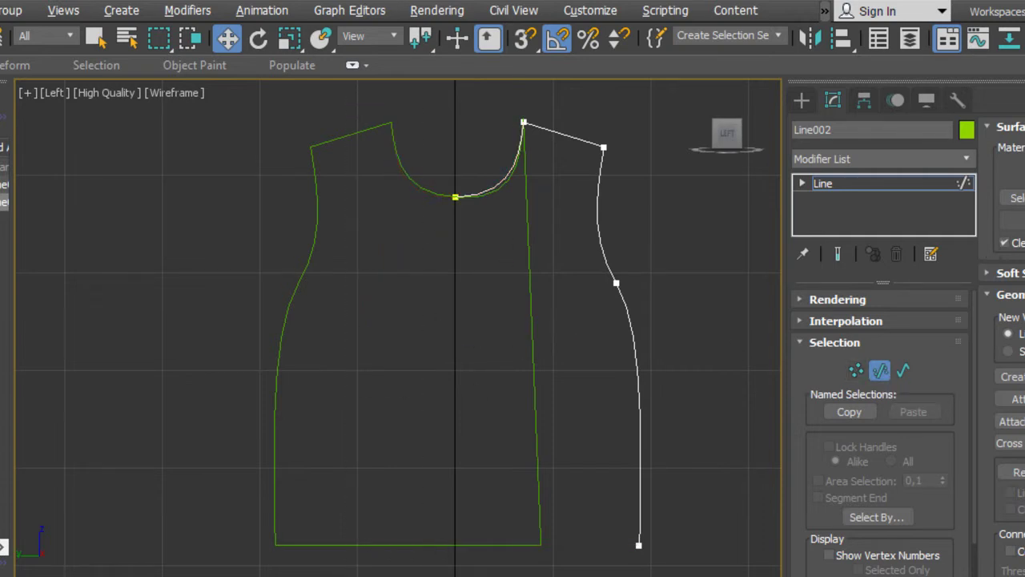
Step: Attach Line001 to Line002 and delete the remaining centre and hem segments
{"action": "left_click", "coordinate": [885, 386]}
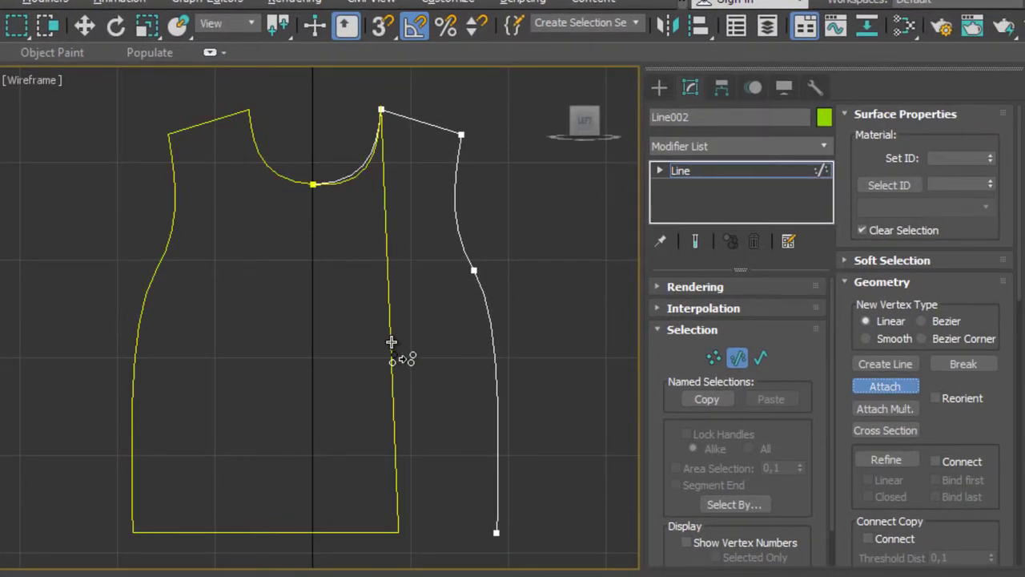
{"action": "left_click", "coordinate": [391, 342]}
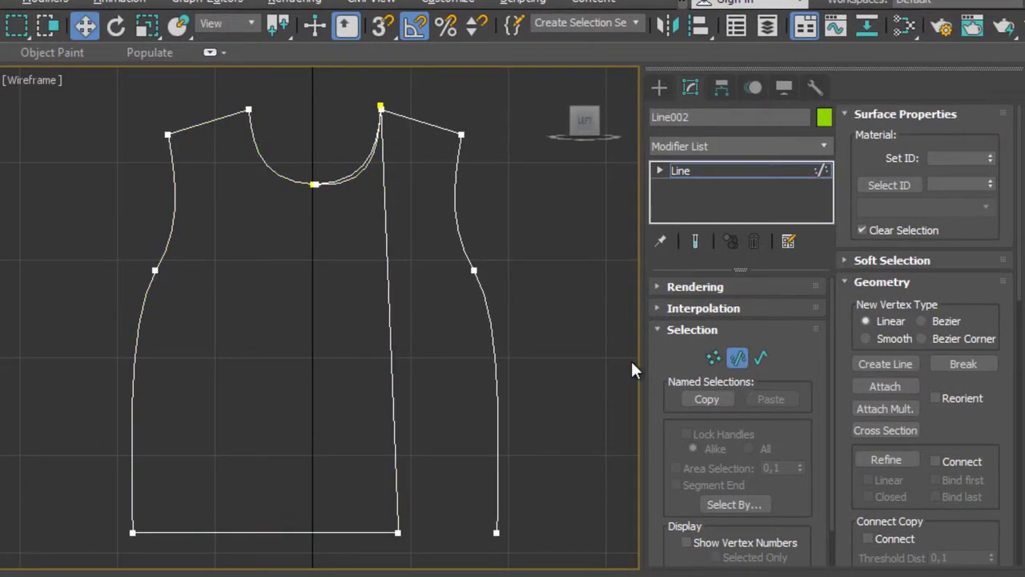
{"action": "left_click_drag", "start_coordinate": [434, 370], "coordinate": [309, 543]}
{"action": "key", "text": "Delete"}
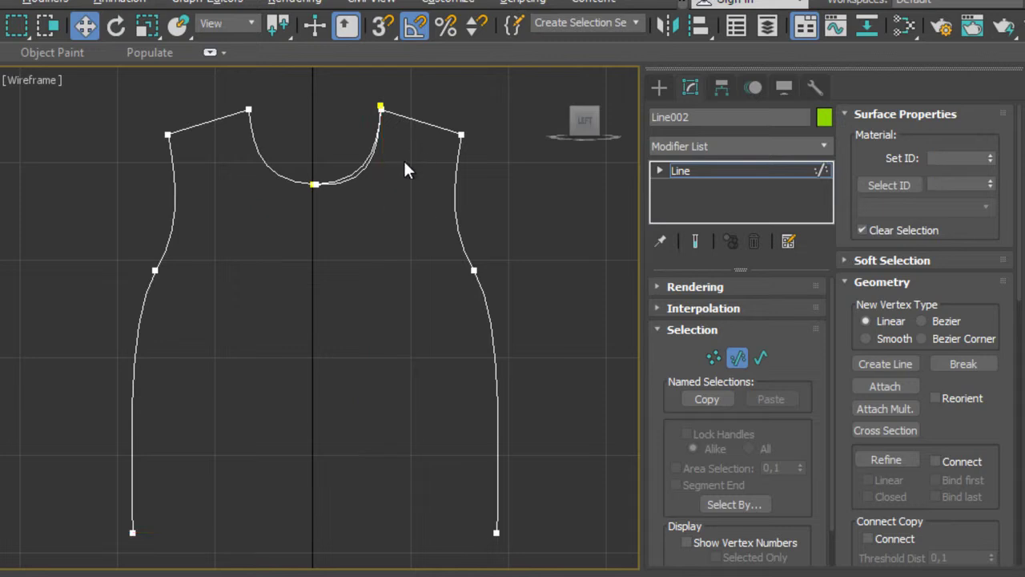
{"action": "left_click", "coordinate": [354, 180]}
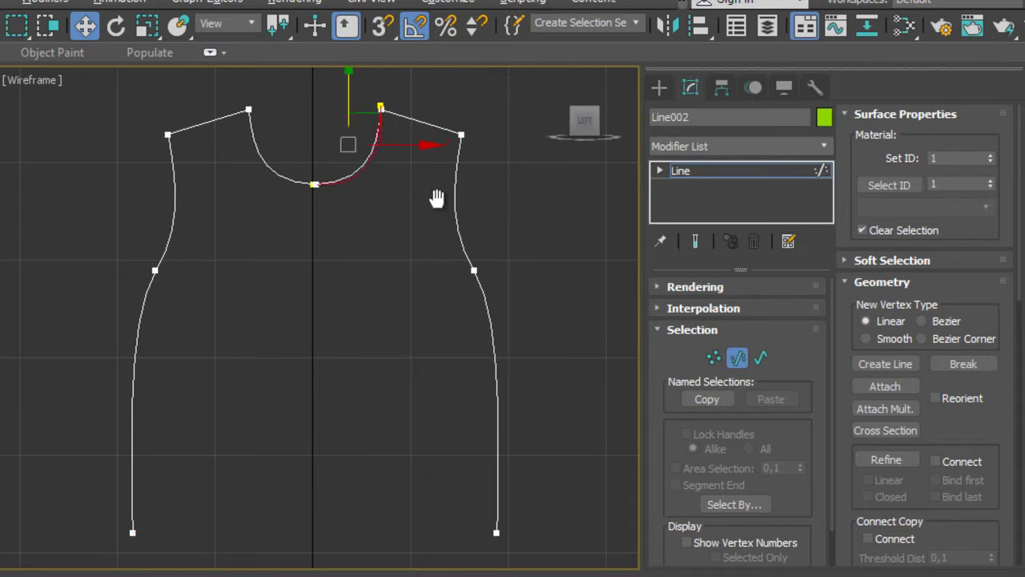
{"action": "scroll", "coordinate": [437, 198], "scroll_direction": "up", "scroll_amount": 5}
{"action": "scroll", "coordinate": [406, 310], "scroll_direction": "down", "scroll_amount": 3}
{"action": "scroll", "coordinate": [460, 480], "scroll_direction": "down", "scroll_amount": 1}
{"action": "scroll", "coordinate": [326, 221], "scroll_direction": "down", "scroll_amount": 4}
{"action": "scroll", "coordinate": [332, 248], "scroll_direction": "up", "scroll_amount": 2}
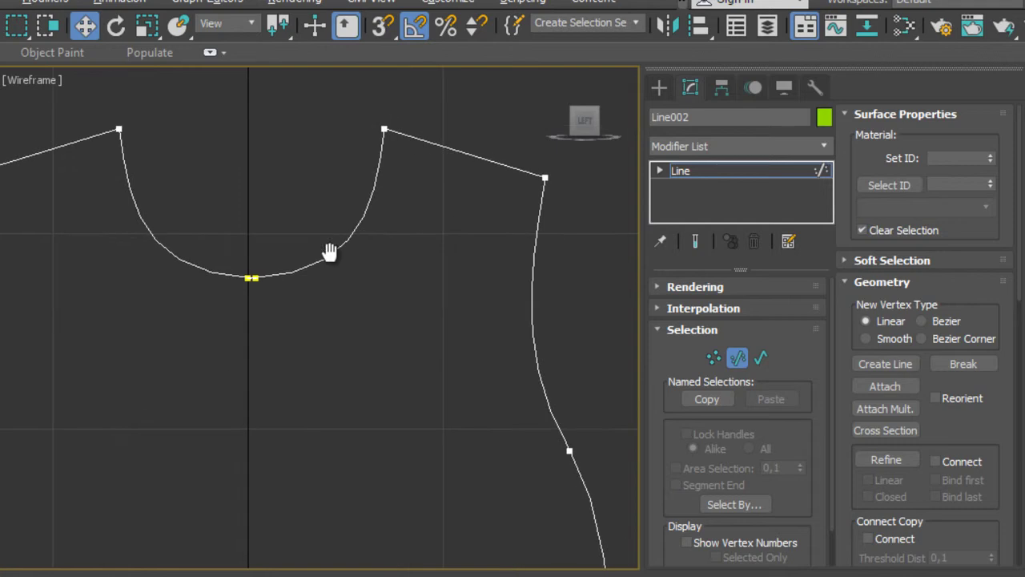
Step: Fuse and weld the overlapping vertices at the bottom of the neckline
{"action": "left_click", "coordinate": [715, 359]}
{"action": "left_click_drag", "start_coordinate": [217, 259], "coordinate": [309, 331]}
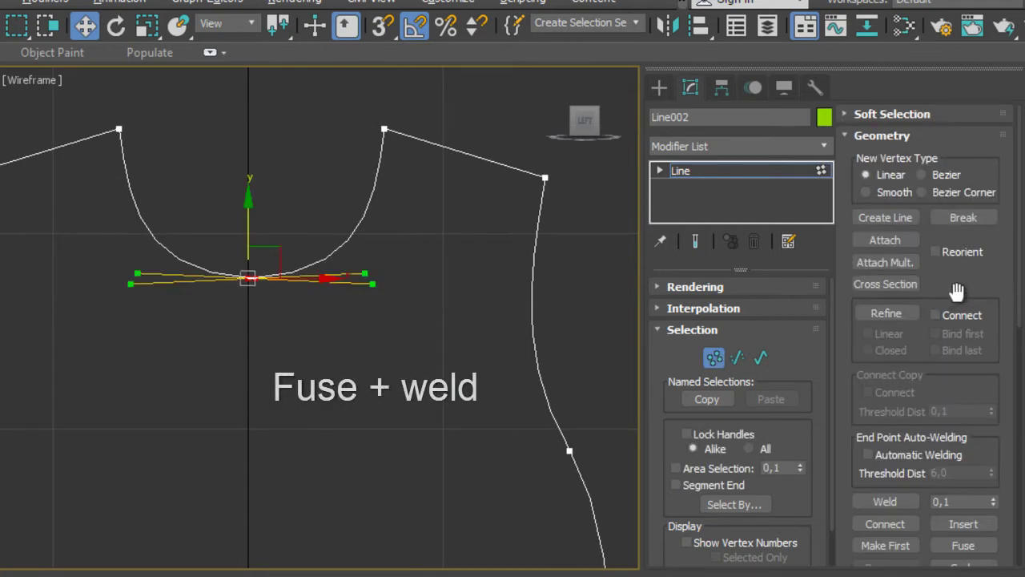
{"action": "scroll", "coordinate": [957, 290], "scroll_direction": "down", "scroll_amount": 3}
{"action": "left_click", "coordinate": [964, 433]}
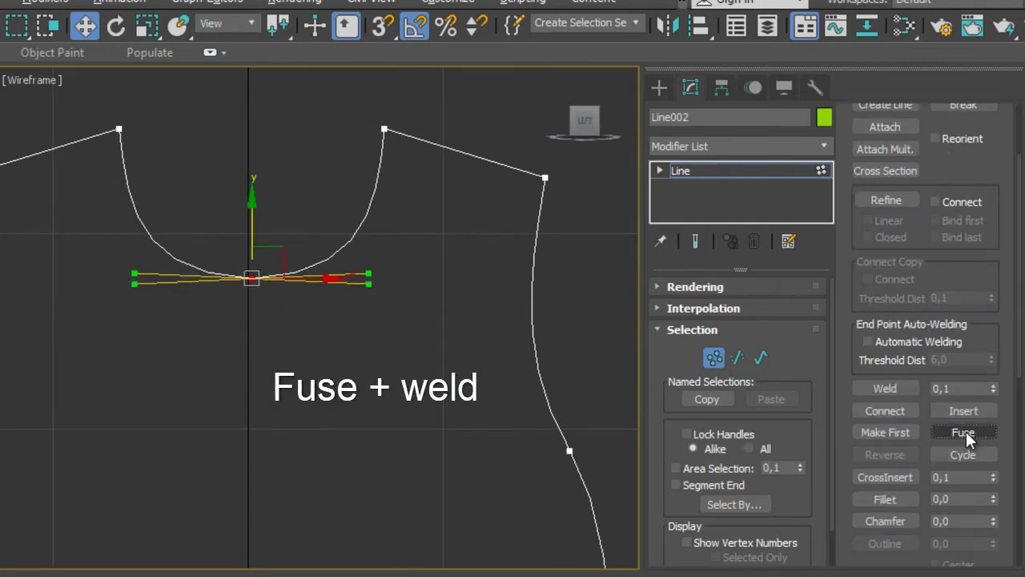
{"action": "left_click", "coordinate": [894, 385]}
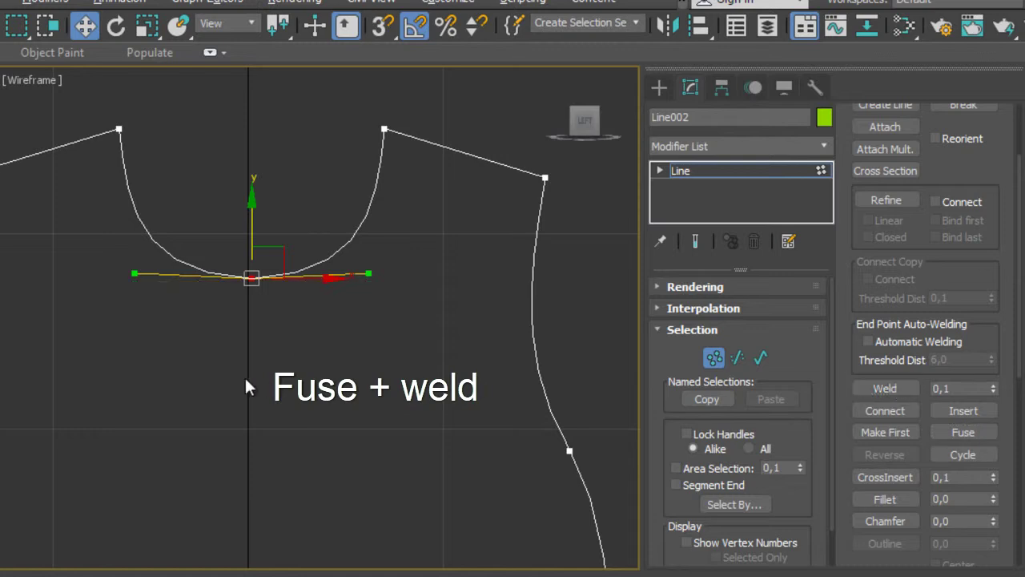
{"action": "scroll", "coordinate": [244, 376], "scroll_direction": "down", "scroll_amount": 2}
{"action": "scroll", "coordinate": [245, 375], "scroll_direction": "down", "scroll_amount": 2}
Step: Connect the two bottom end vertices to close the hem
{"action": "key", "text": "r"}
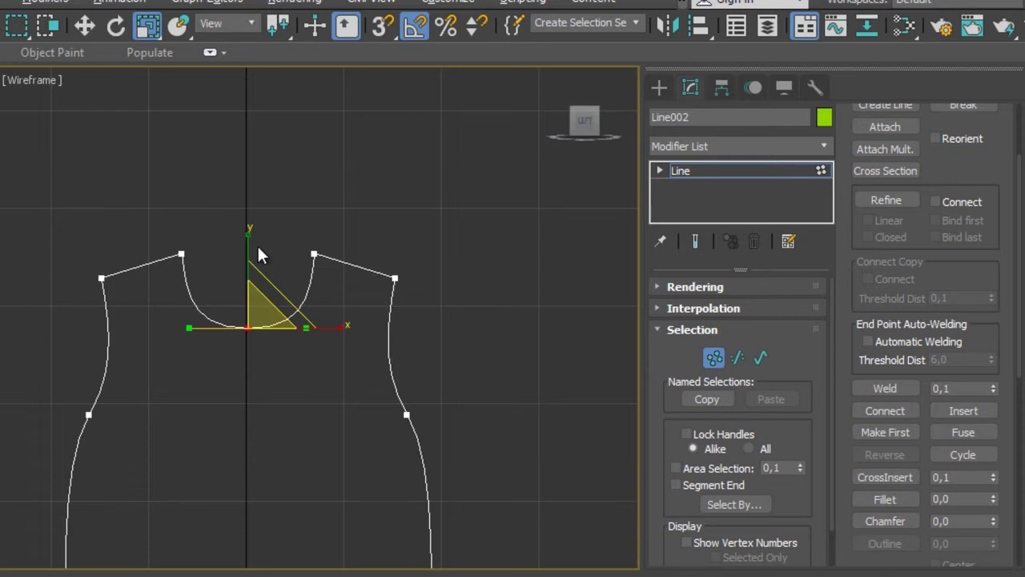
{"action": "scroll", "coordinate": [296, 400], "scroll_direction": "down", "scroll_amount": 2}
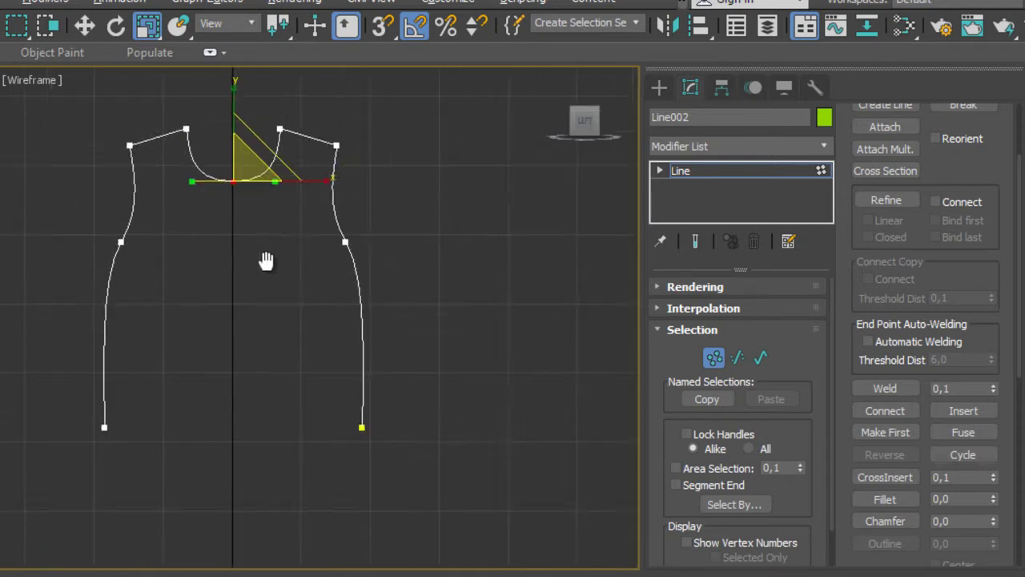
{"action": "scroll", "coordinate": [337, 353], "scroll_direction": "down", "scroll_amount": 2}
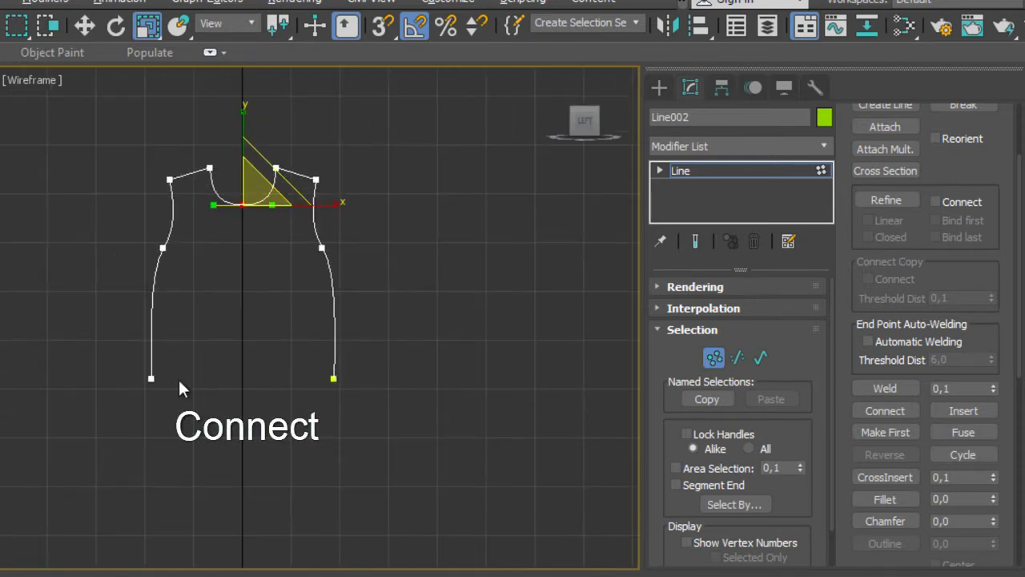
{"action": "left_click", "coordinate": [869, 411]}
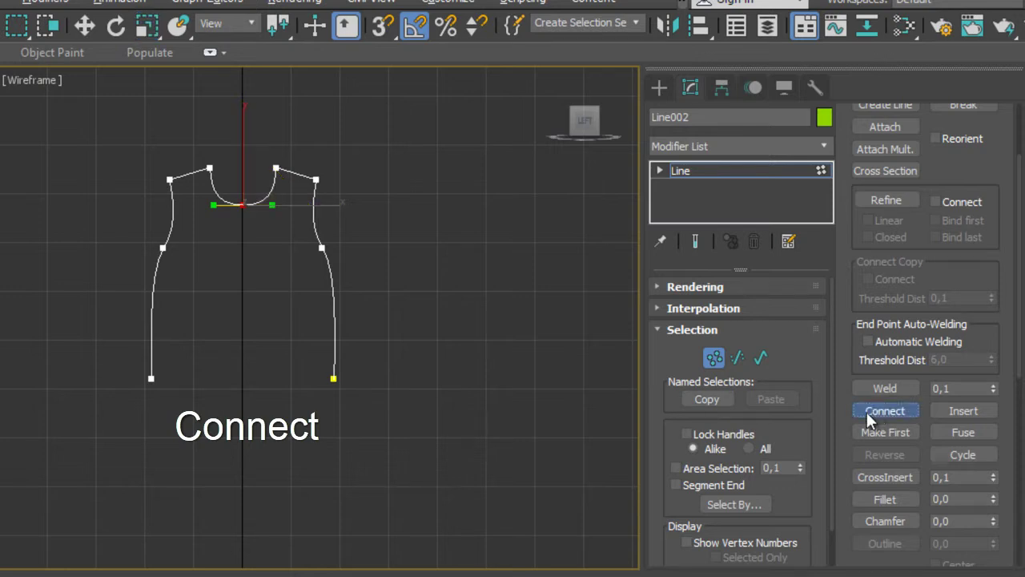
{"action": "left_click_drag", "start_coordinate": [315, 379], "coordinate": [333, 379]}
{"action": "key", "text": "w"}
{"action": "scroll", "coordinate": [214, 260], "scroll_direction": "up", "scroll_amount": 2}
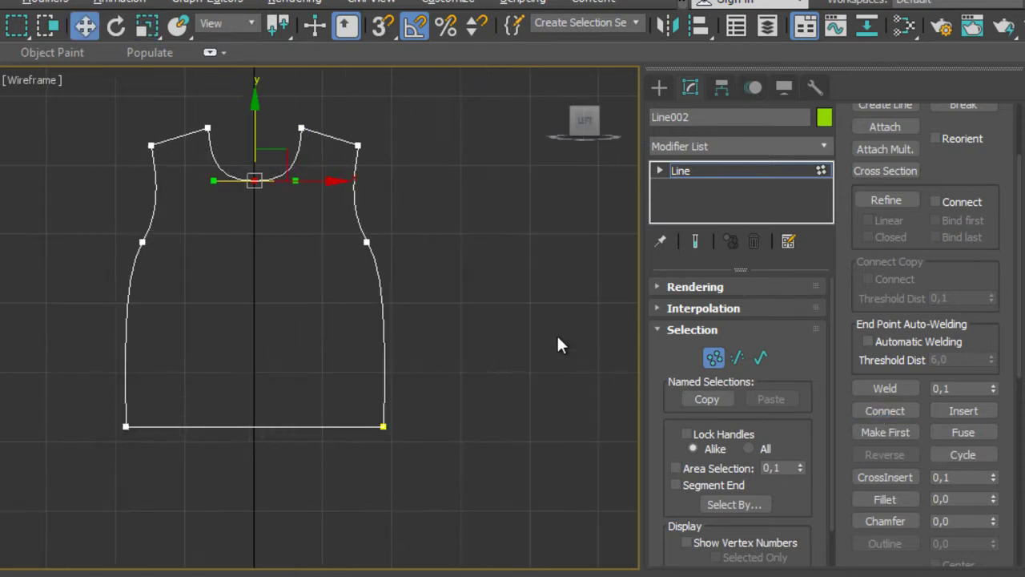
Step: Make the left underarm vertex Bezier Corner, aim its lower handle down, and shift it left
{"action": "left_click", "coordinate": [141, 242]}
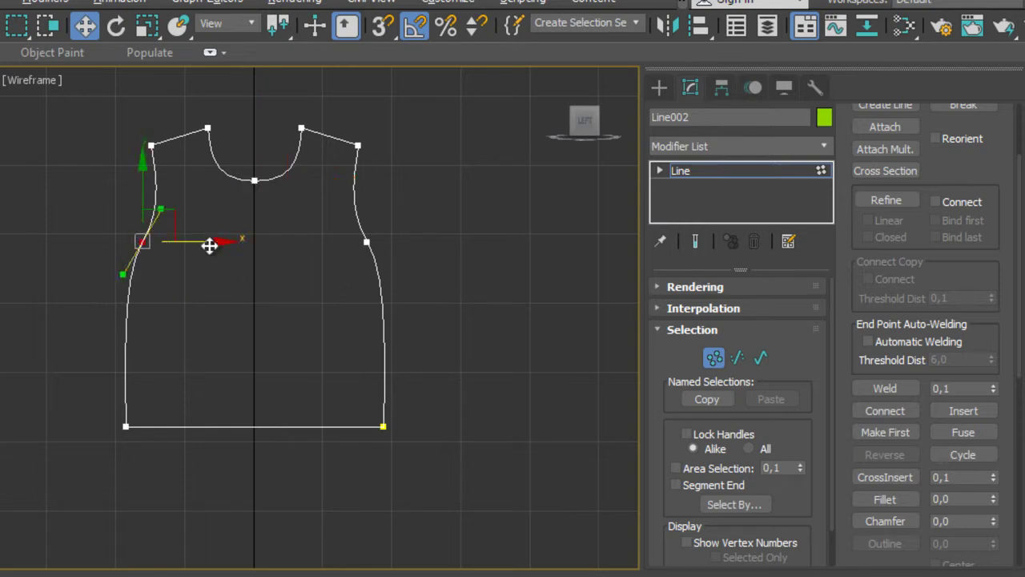
{"action": "scroll", "coordinate": [152, 247], "scroll_direction": "up", "scroll_amount": 2}
{"action": "scroll", "coordinate": [201, 261], "scroll_direction": "up", "scroll_amount": 3}
{"action": "scroll", "coordinate": [227, 272], "scroll_direction": "up", "scroll_amount": 1}
{"action": "scroll", "coordinate": [228, 277], "scroll_direction": "down", "scroll_amount": 1}
{"action": "scroll", "coordinate": [229, 284], "scroll_direction": "down", "scroll_amount": 3}
{"action": "scroll", "coordinate": [229, 285], "scroll_direction": "up", "scroll_amount": 2}
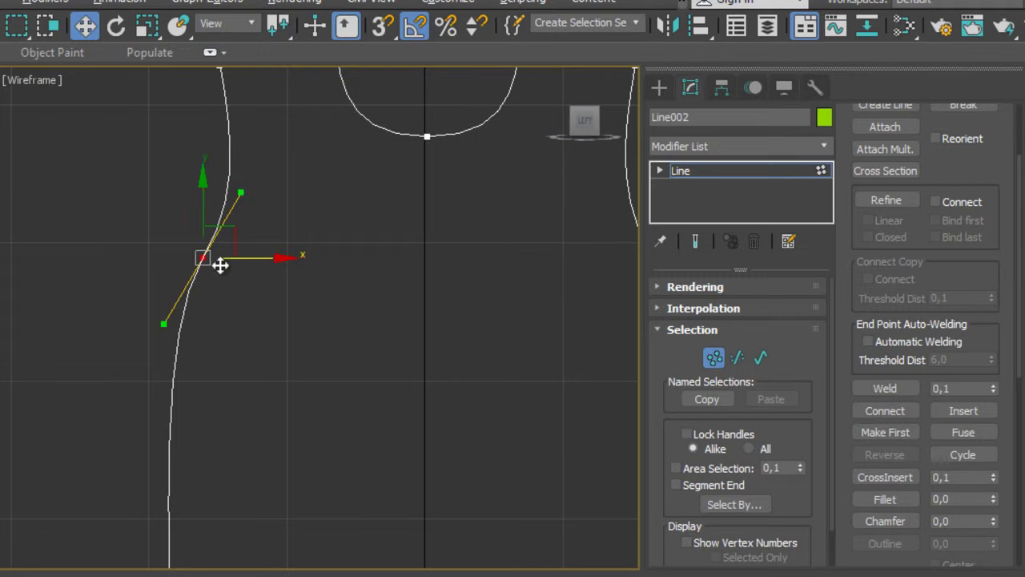
{"action": "right_click", "coordinate": [228, 272]}
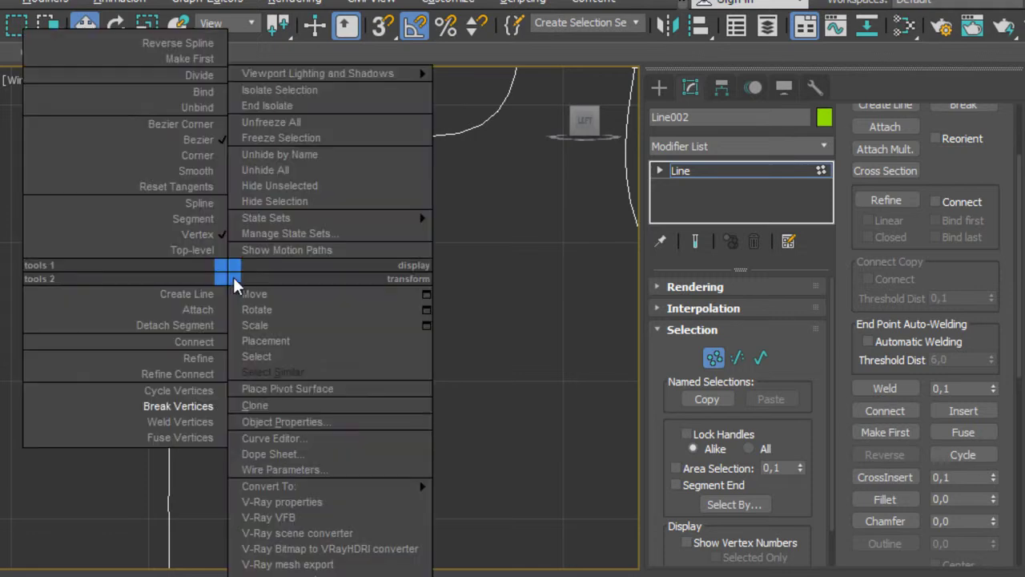
{"action": "left_click", "coordinate": [201, 125]}
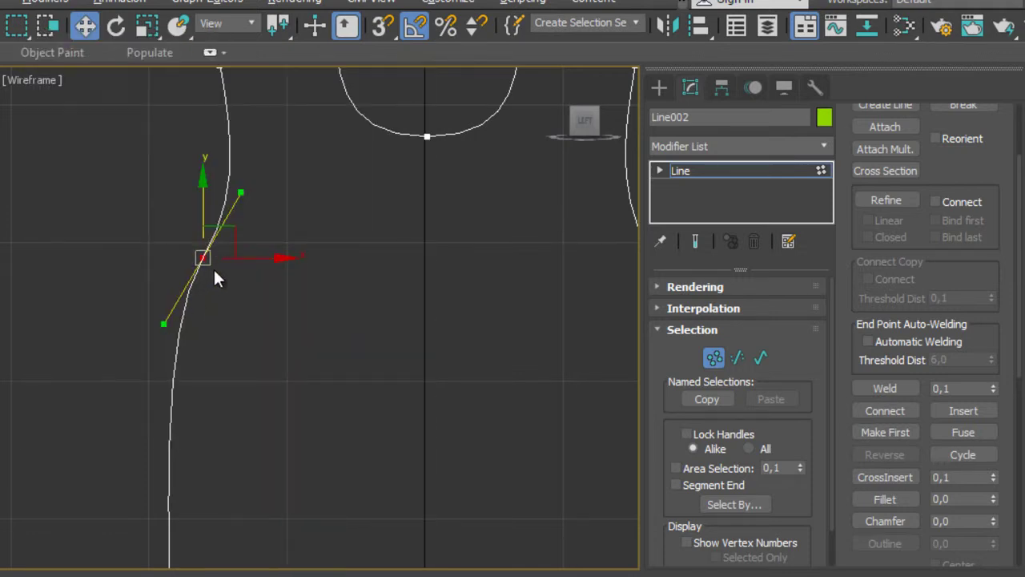
{"action": "left_click_drag", "start_coordinate": [168, 322], "coordinate": [206, 346]}
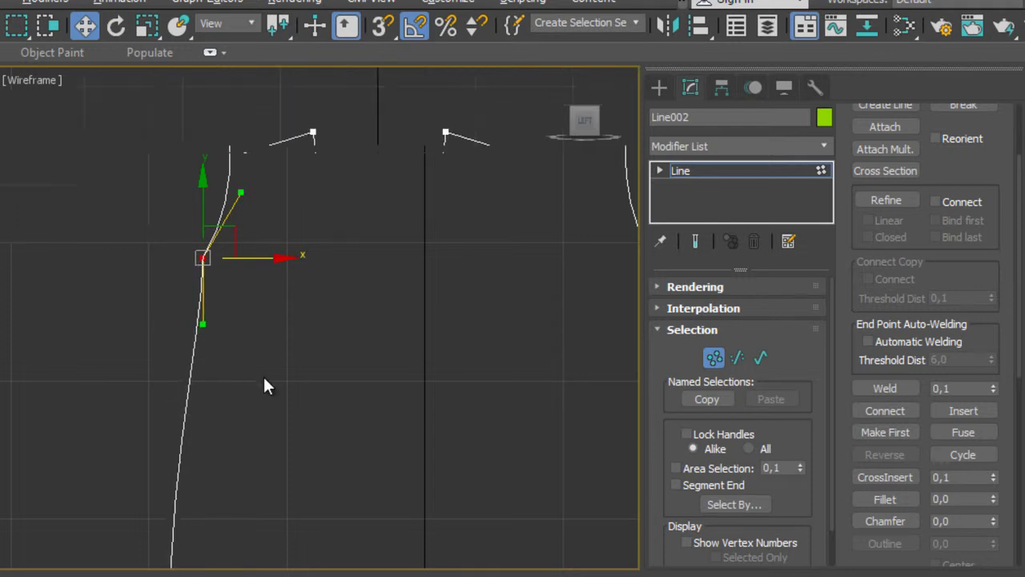
{"action": "scroll", "coordinate": [240, 329], "scroll_direction": "down", "scroll_amount": 3}
{"action": "left_click_drag", "start_coordinate": [240, 201], "coordinate": [217, 201]}
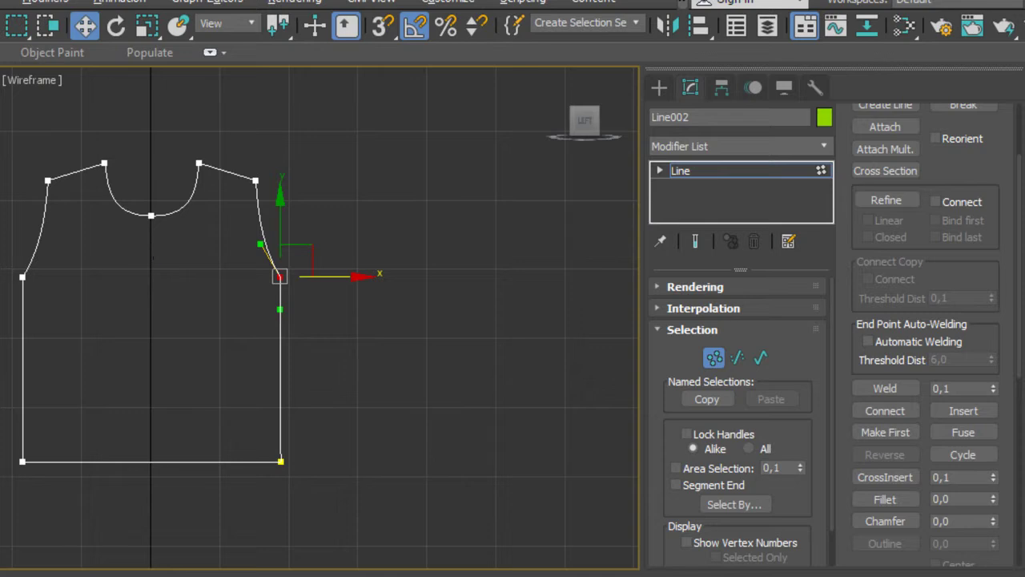
Step: Scale both underarm vertices' Bezier handles to reshape the armhole curves
{"action": "left_click_drag", "start_coordinate": [378, 366], "coordinate": [378, 366]}
{"action": "key", "text": "r"}
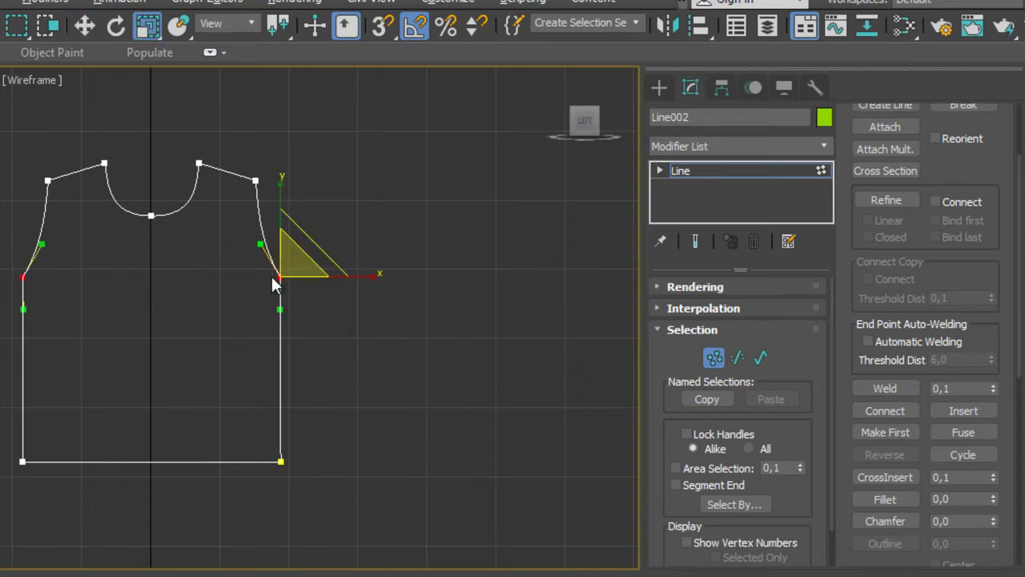
{"action": "left_click_drag", "start_coordinate": [279, 196], "coordinate": [270, 256]}
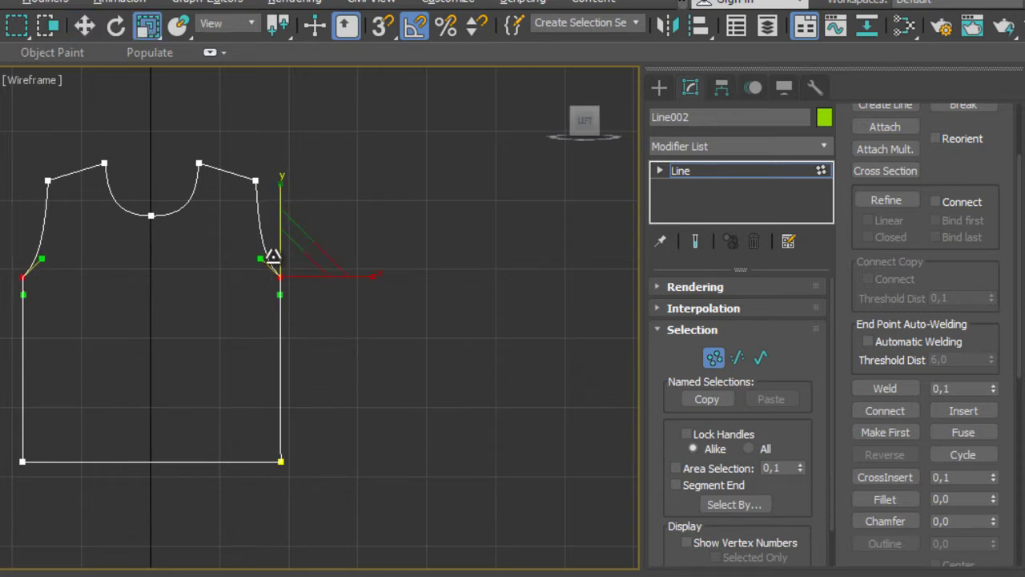
{"action": "left_click_drag", "start_coordinate": [366, 275], "coordinate": [477, 285]}
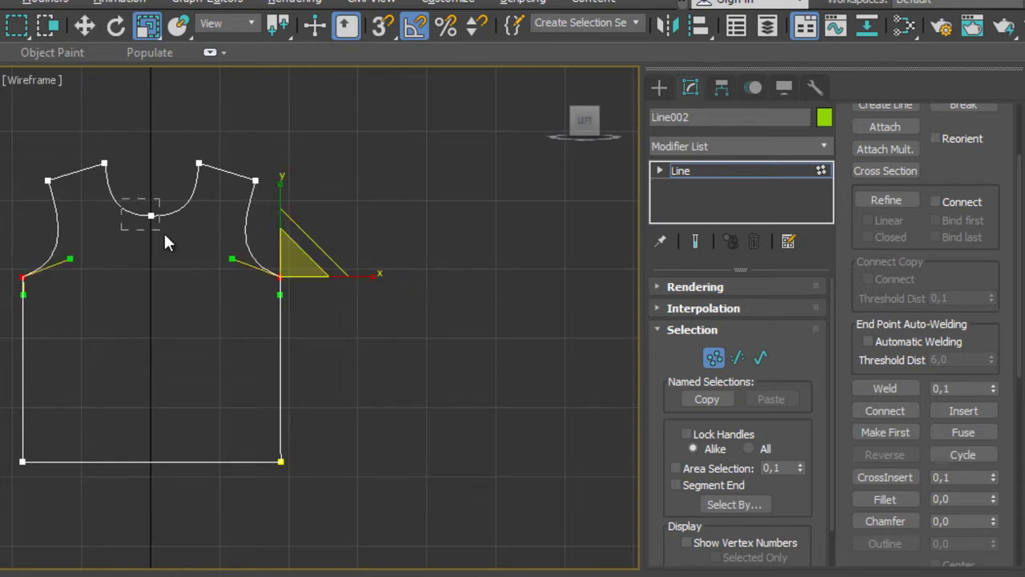
Step: Move the bottom neckline vertex to deepen the neck
{"action": "left_click_drag", "start_coordinate": [165, 234], "coordinate": [164, 234]}
{"action": "key", "text": "w"}
{"action": "mouse_move", "coordinate": [151, 172]}
{"action": "left_mouse_down"}
{"action": "mouse_move", "coordinate": [152, 200]}
{"action": "mouse_move", "coordinate": [177, 169]}
{"action": "left_mouse_up"}
Step: Scale the two upper neckline vertices apart around their selection centre to widen the neckline
{"action": "left_click", "coordinate": [199, 165], "text": "ctrl"}
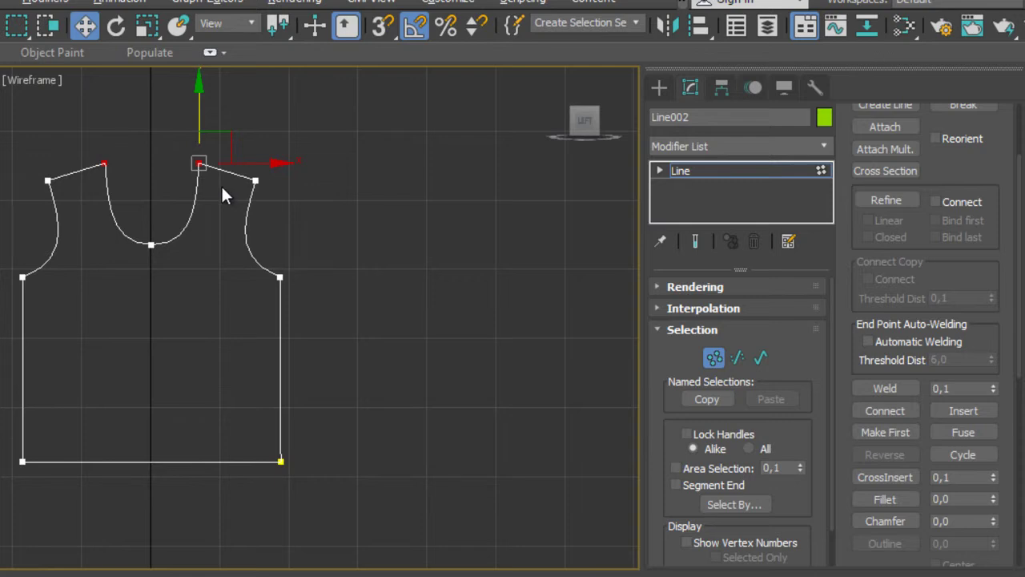
{"action": "key", "text": "r"}
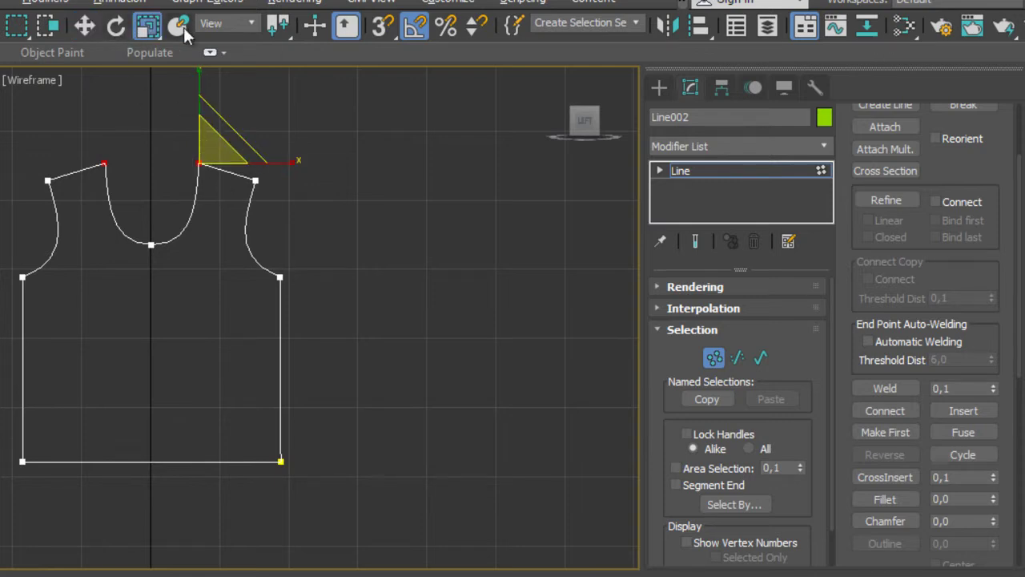
{"action": "left_click_drag", "start_coordinate": [271, 27], "coordinate": [277, 80]}
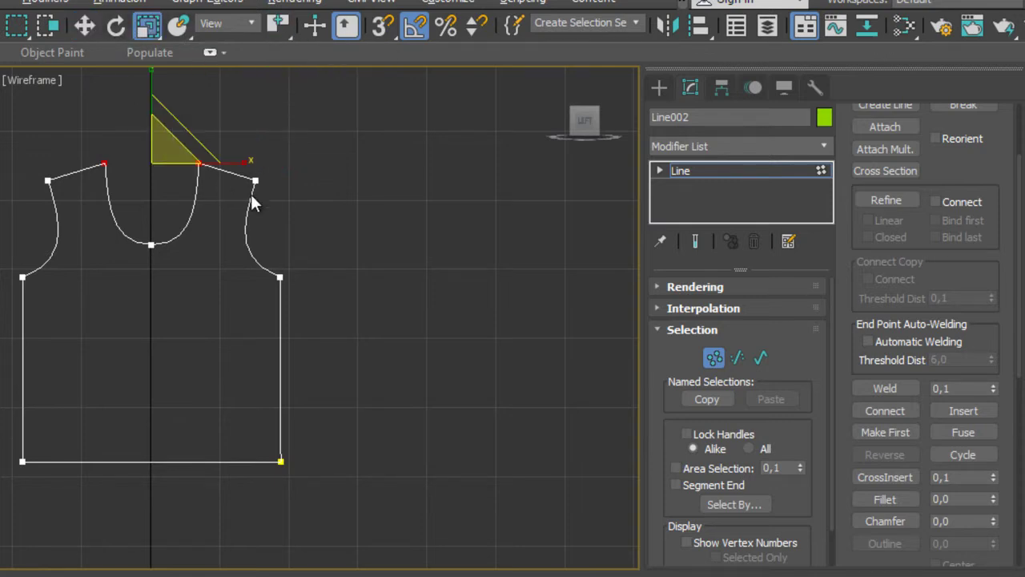
{"action": "left_click_drag", "start_coordinate": [250, 161], "coordinate": [267, 169]}
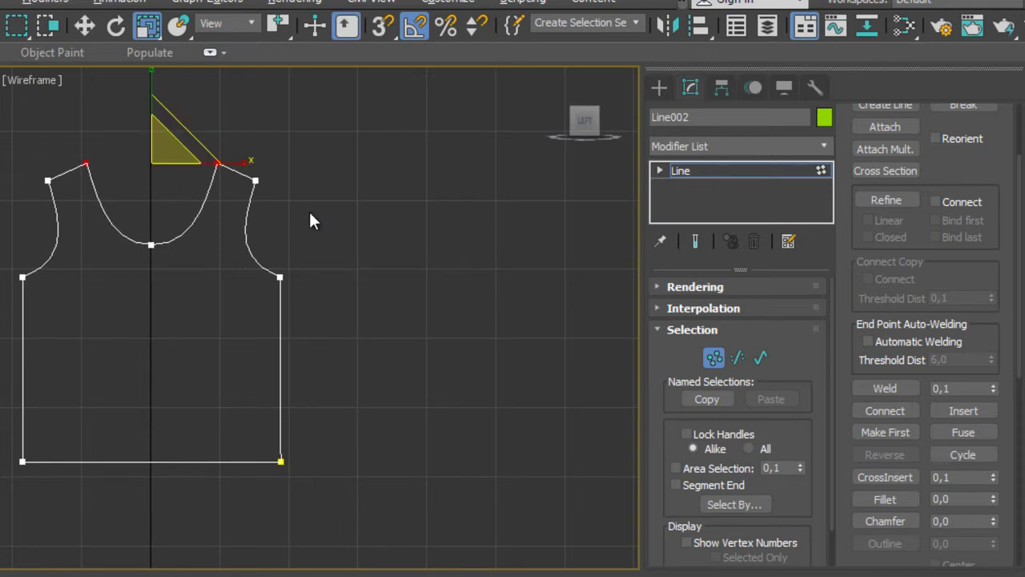
{"action": "left_click", "coordinate": [716, 360]}
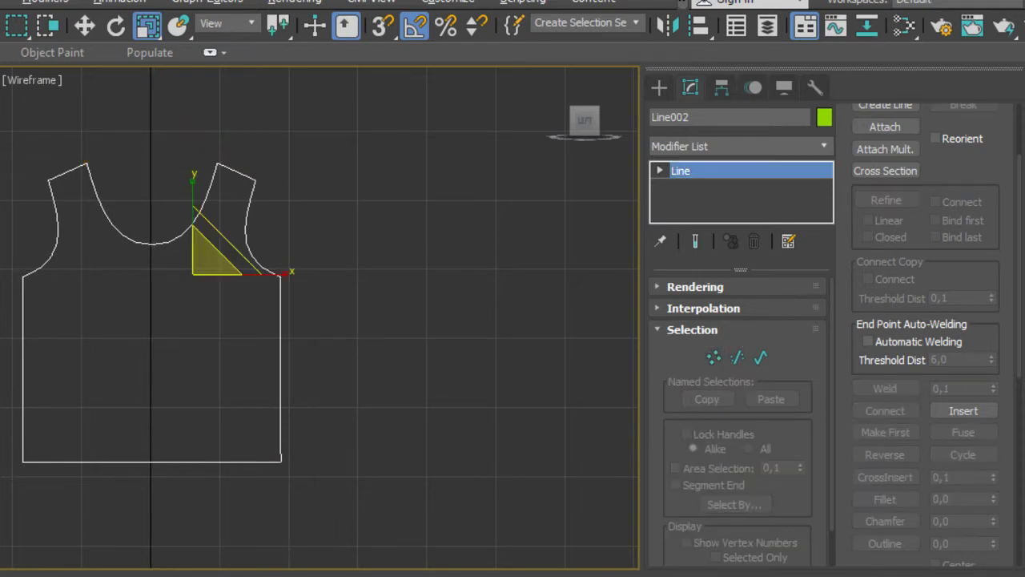
Step: Shift-drag the whole tank-top spline along X to copy it to the right
{"action": "key", "text": "3"}
{"action": "left_click_drag", "start_coordinate": [328, 152], "coordinate": [17, 485]}
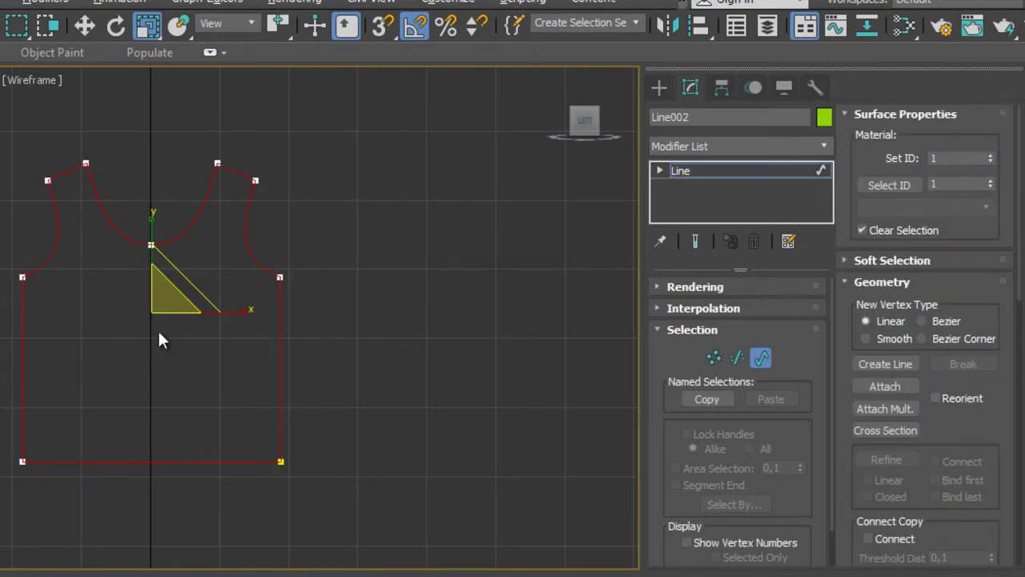
{"action": "key", "text": "w"}
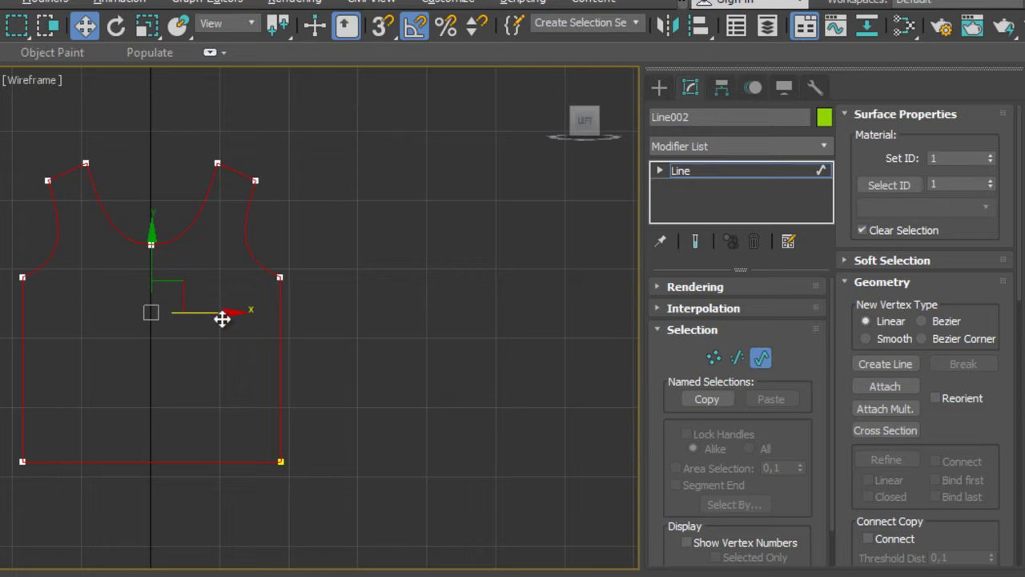
{"action": "left_click_drag", "start_coordinate": [216, 314], "coordinate": [679, 314], "text": "shift"}
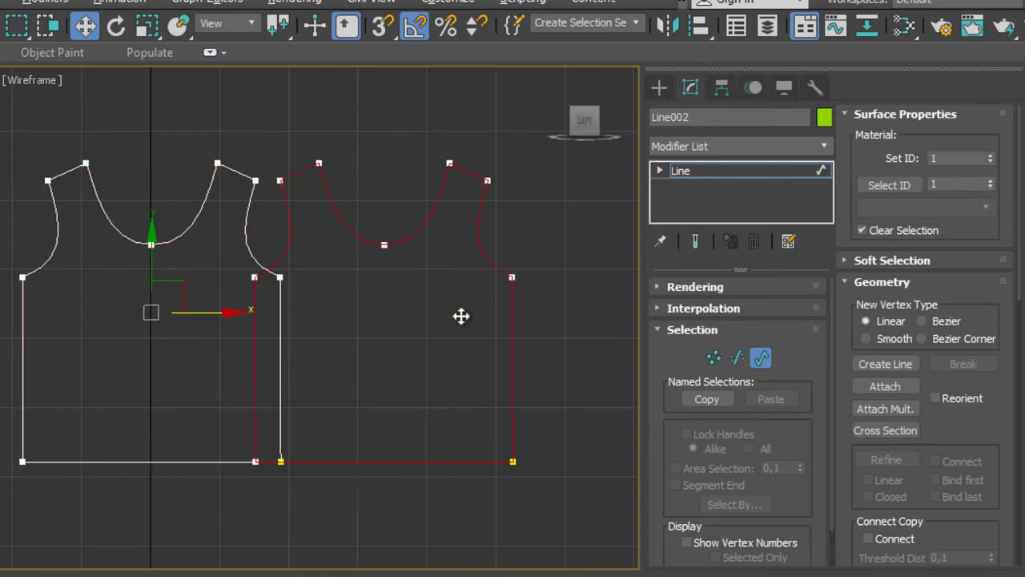
{"action": "scroll", "coordinate": [526, 321], "scroll_direction": "down", "scroll_amount": 2}
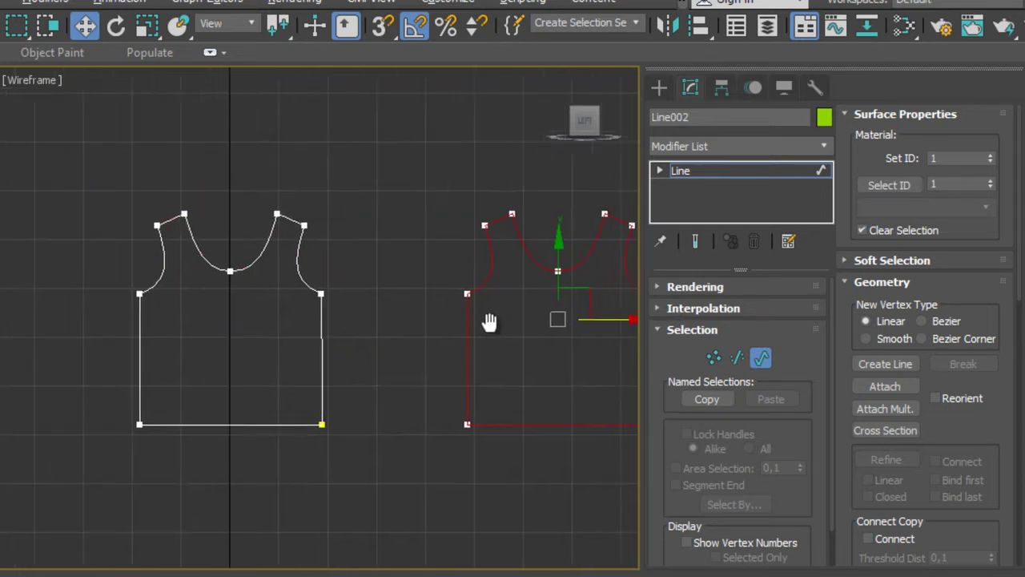
{"action": "middle_click_drag", "start_coordinate": [487, 320], "coordinate": [332, 309]}
Step: Break all vertices of both outlines
{"action": "left_click", "coordinate": [701, 358]}
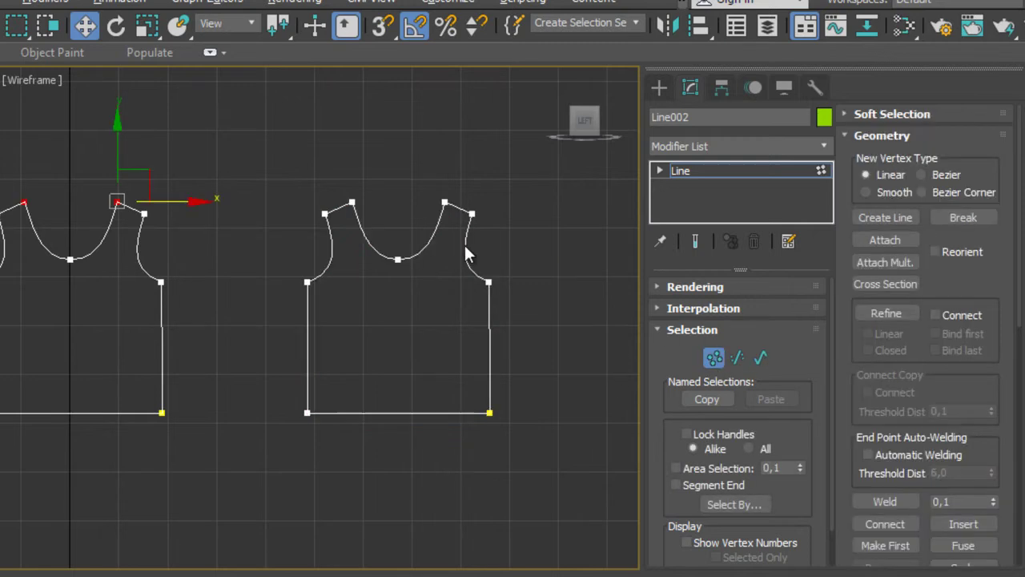
{"action": "left_click_drag", "start_coordinate": [519, 171], "coordinate": [38, 434]}
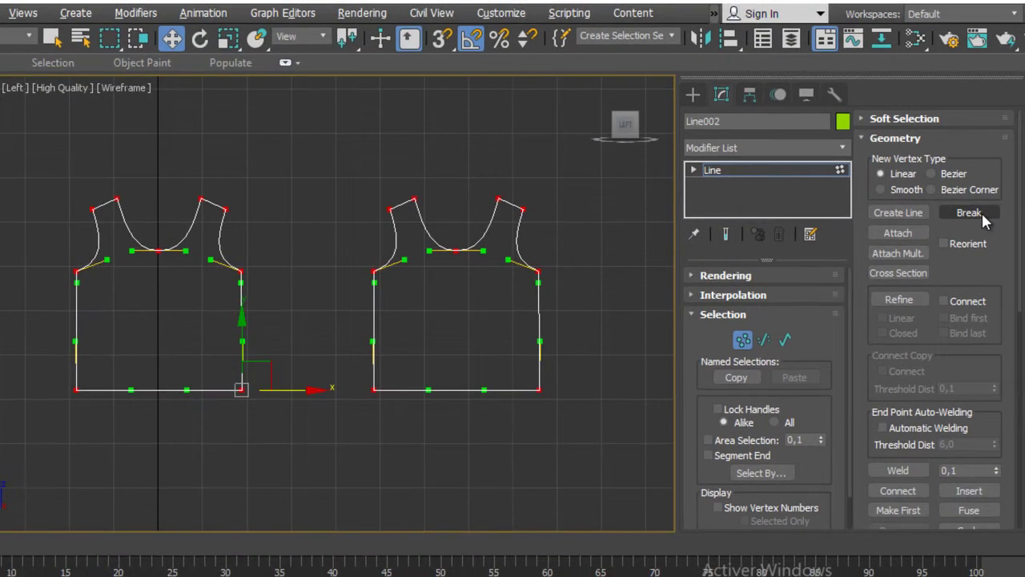
{"action": "left_click", "coordinate": [982, 211]}
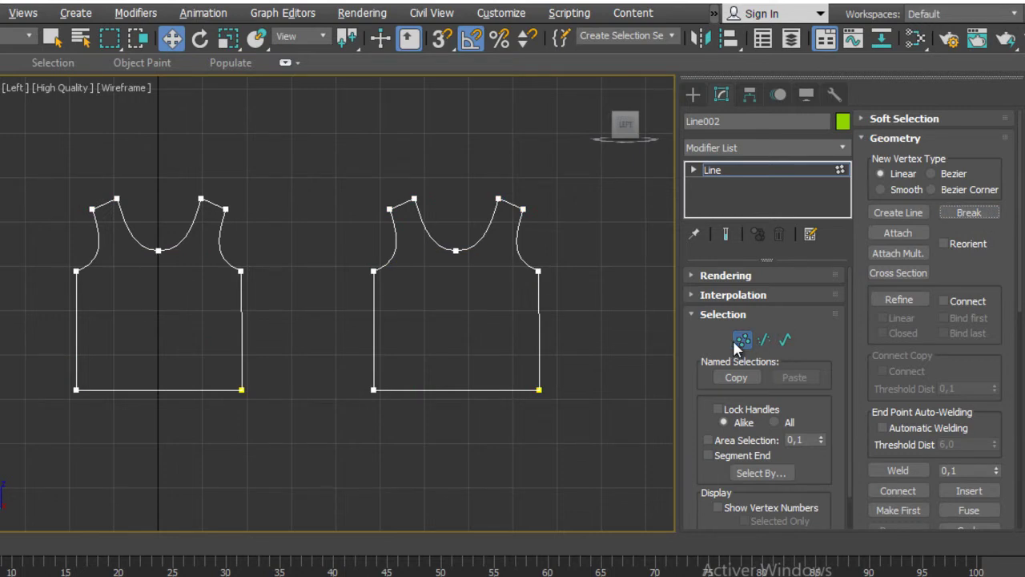
Step: Apply a Garment Maker modifier to both outlines, turning them into meshed cloth panels
{"action": "left_click", "coordinate": [742, 339]}
{"action": "left_click", "coordinate": [724, 146]}
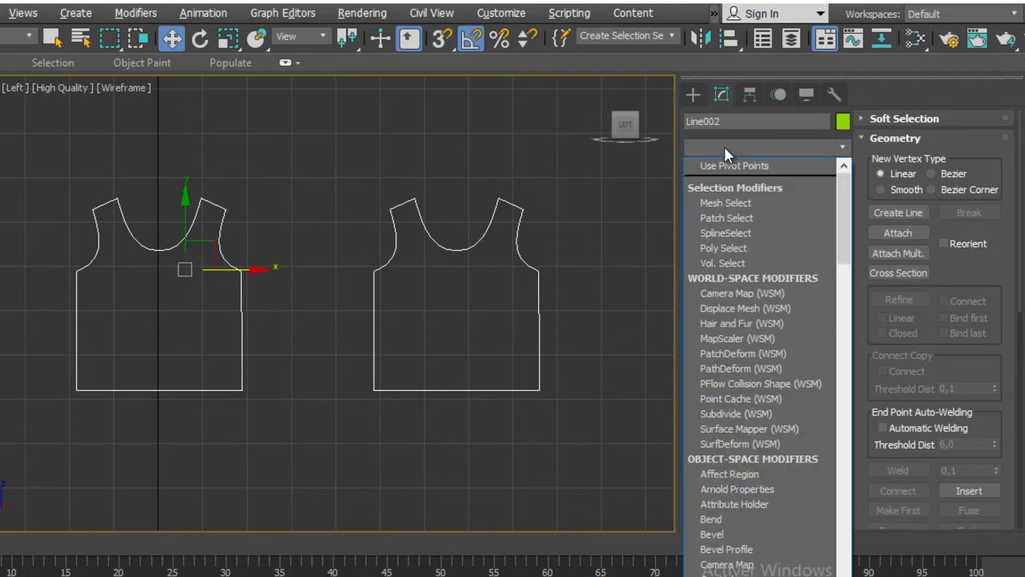
{"action": "key", "text": "g"}
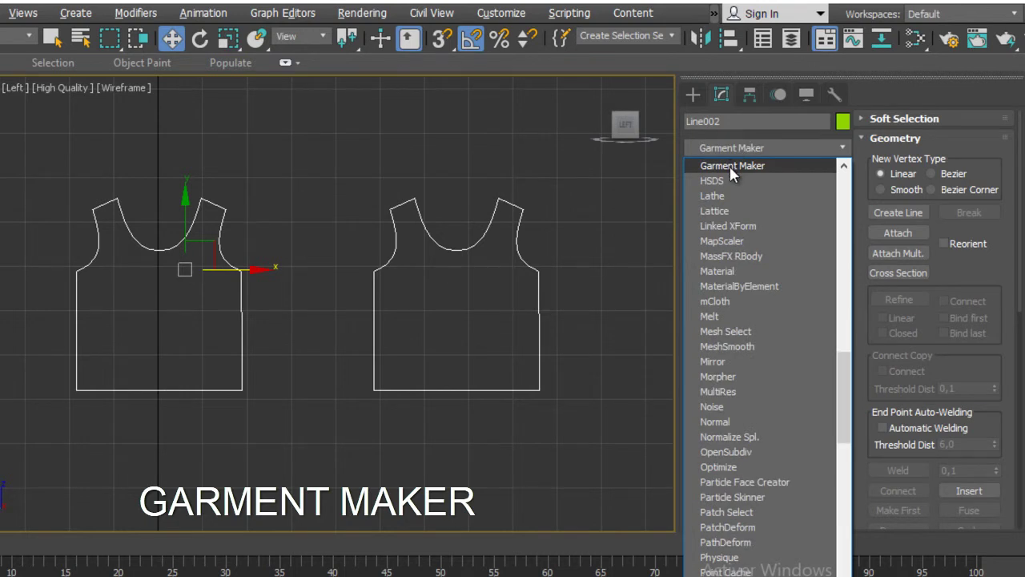
{"action": "left_click", "coordinate": [730, 166]}
{"action": "scroll", "coordinate": [382, 233], "scroll_direction": "down", "scroll_amount": 2}
{"action": "scroll", "coordinate": [383, 233], "scroll_direction": "down", "scroll_amount": 2}
Step: Switch to shaded view and slide the garment panels onto the character's torso
{"action": "key", "text": "F3"}
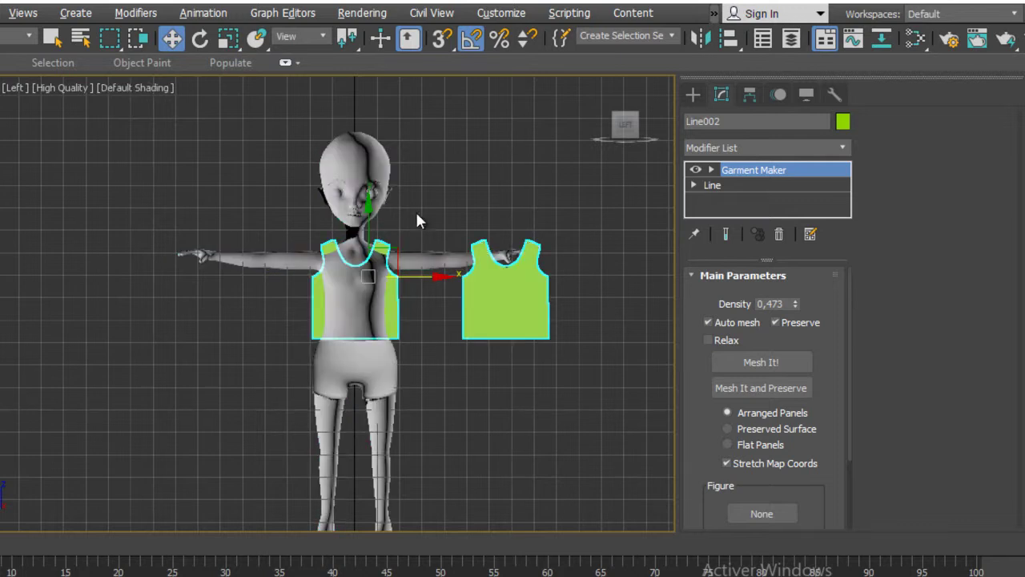
{"action": "mouse_move", "coordinate": [420, 281]}
{"action": "middle_mouse_down", "text": "alt"}
{"action": "mouse_move", "coordinate": [341, 304]}
{"action": "mouse_move", "coordinate": [374, 276]}
{"action": "middle_mouse_up", "text": "alt"}
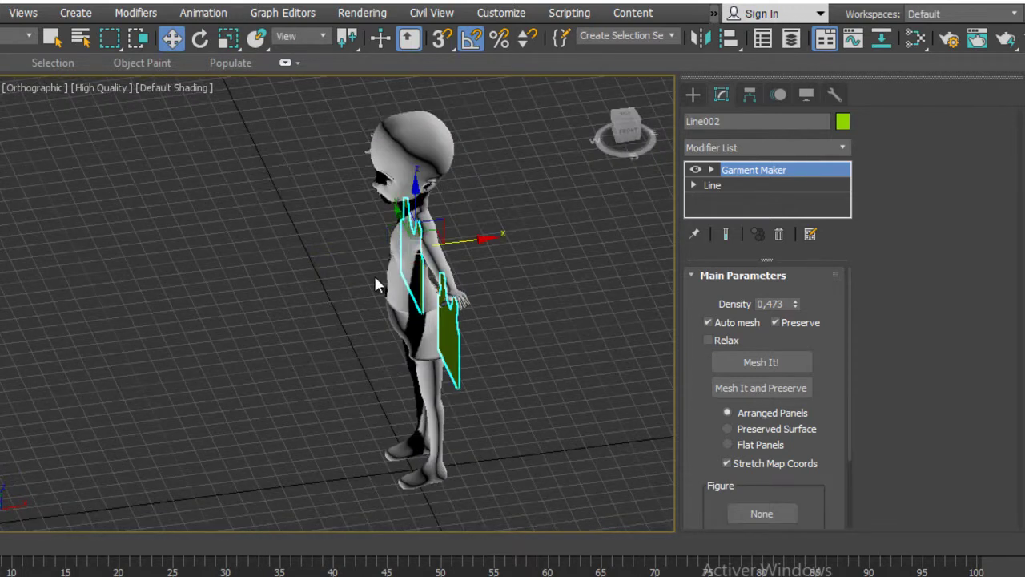
{"action": "left_click_drag", "start_coordinate": [475, 239], "coordinate": [447, 242]}
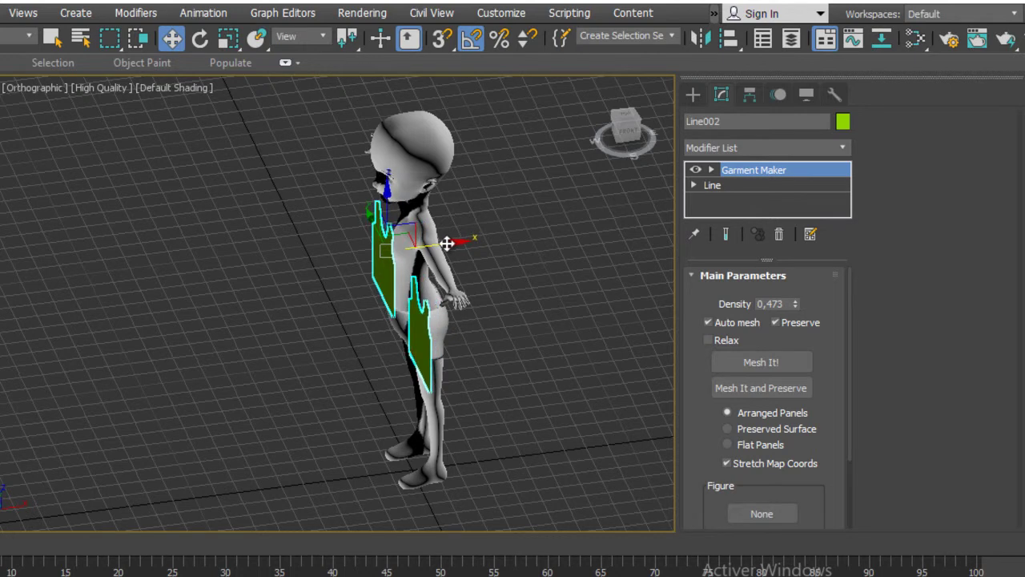
Step: At Garment Maker's Panels level, select the back panel and move it behind the character
{"action": "left_click", "coordinate": [713, 170]}
{"action": "left_click", "coordinate": [740, 200]}
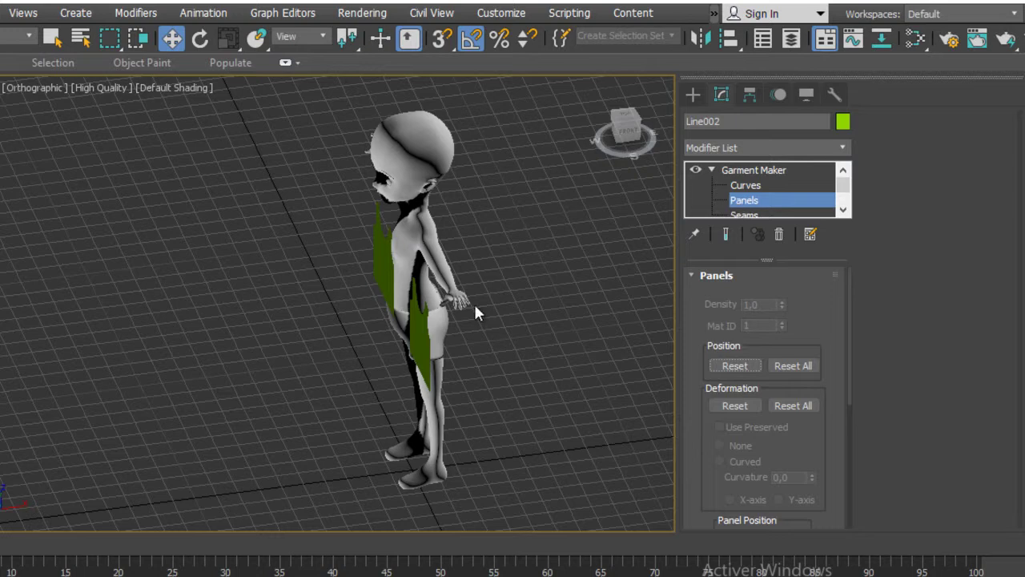
{"action": "left_click", "coordinate": [423, 328]}
{"action": "mouse_move", "coordinate": [315, 294]}
{"action": "middle_mouse_down", "text": "alt"}
{"action": "mouse_move", "coordinate": [480, 294]}
{"action": "mouse_move", "coordinate": [520, 279]}
{"action": "middle_mouse_up", "text": "alt"}
{"action": "mouse_move", "coordinate": [442, 275]}
{"action": "middle_mouse_down", "text": "alt"}
{"action": "mouse_move", "coordinate": [521, 281]}
{"action": "mouse_move", "coordinate": [425, 367]}
{"action": "middle_mouse_up", "text": "alt"}
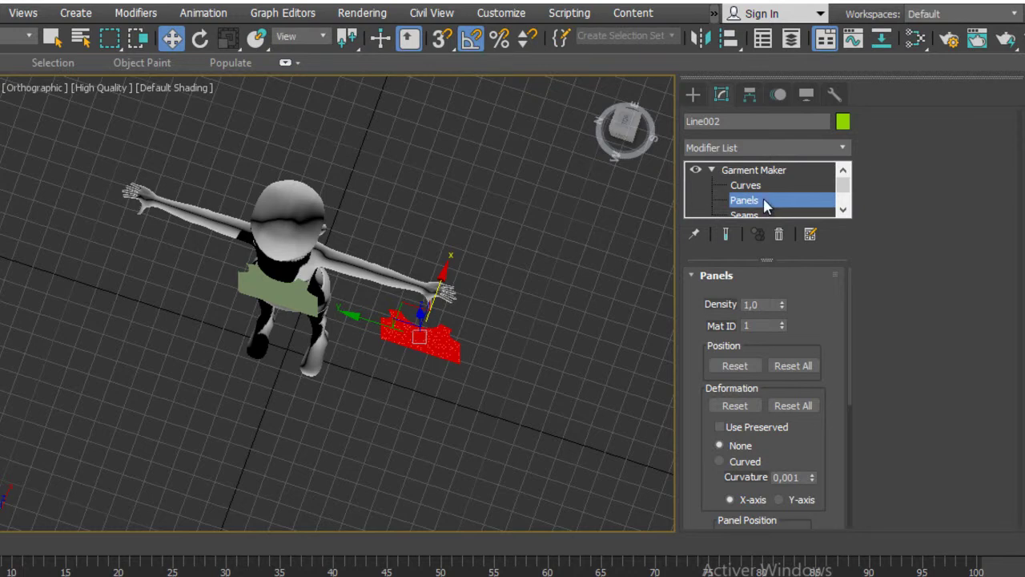
{"action": "left_click_drag", "start_coordinate": [386, 197], "coordinate": [331, 179]}
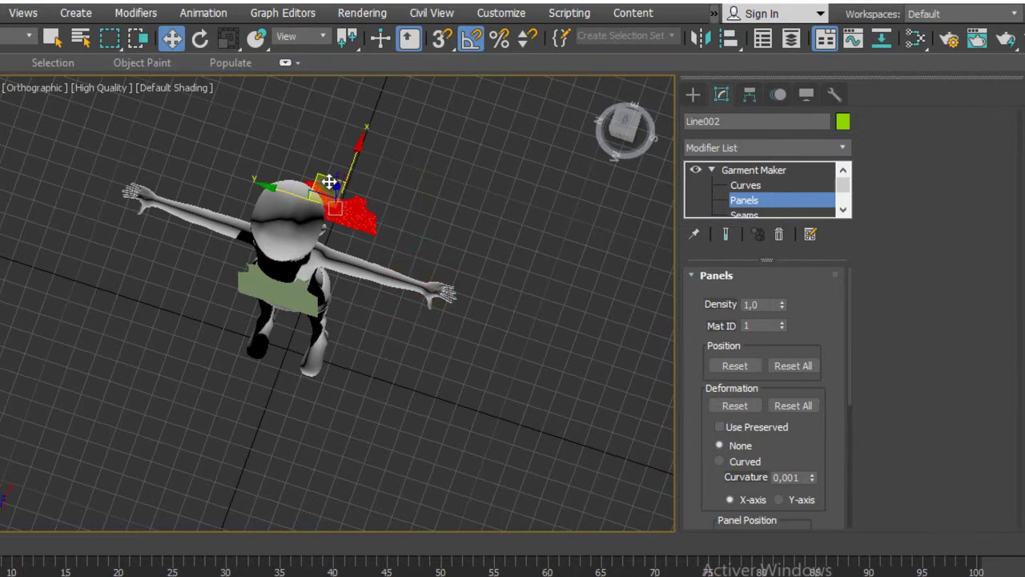
{"action": "middle_click_drag", "start_coordinate": [332, 178], "coordinate": [234, 244], "text": "alt"}
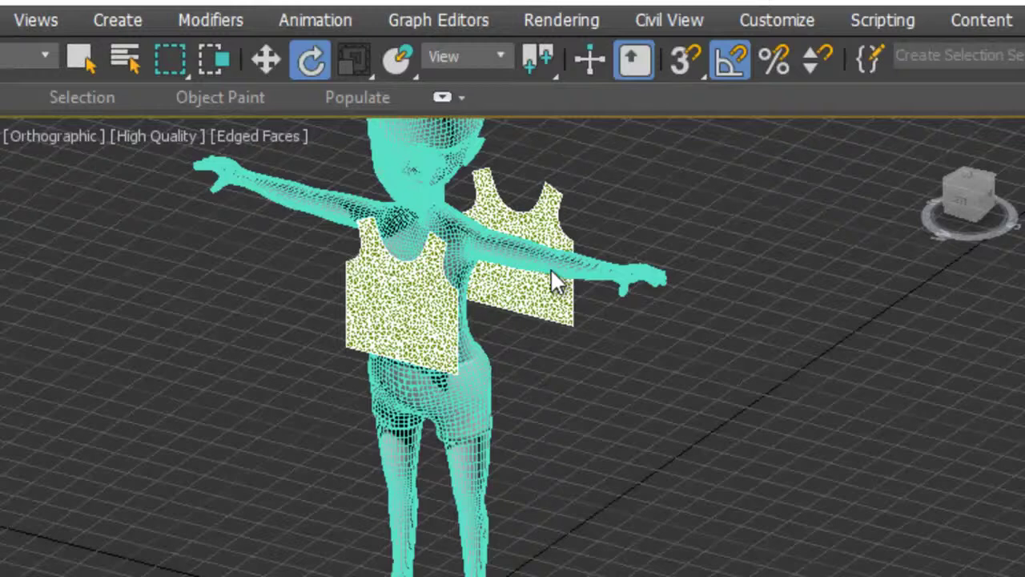
Step: Select the back panel and rotate it to face the character
{"action": "left_click_drag", "start_coordinate": [593, 371], "coordinate": [592, 374]}
{"action": "left_click", "coordinate": [590, 368]}
{"action": "left_click", "coordinate": [533, 296]}
{"action": "mouse_move", "coordinate": [532, 297]}
{"action": "left_mouse_down"}
{"action": "mouse_move", "coordinate": [777, 271]}
{"action": "mouse_move", "coordinate": [558, 274]}
{"action": "left_mouse_up"}
{"action": "mouse_move", "coordinate": [559, 275]}
{"action": "middle_mouse_down", "text": "alt"}
{"action": "mouse_move", "coordinate": [542, 419]}
{"action": "mouse_move", "coordinate": [796, 446]}
{"action": "mouse_move", "coordinate": [881, 309]}
{"action": "middle_mouse_up", "text": "alt"}
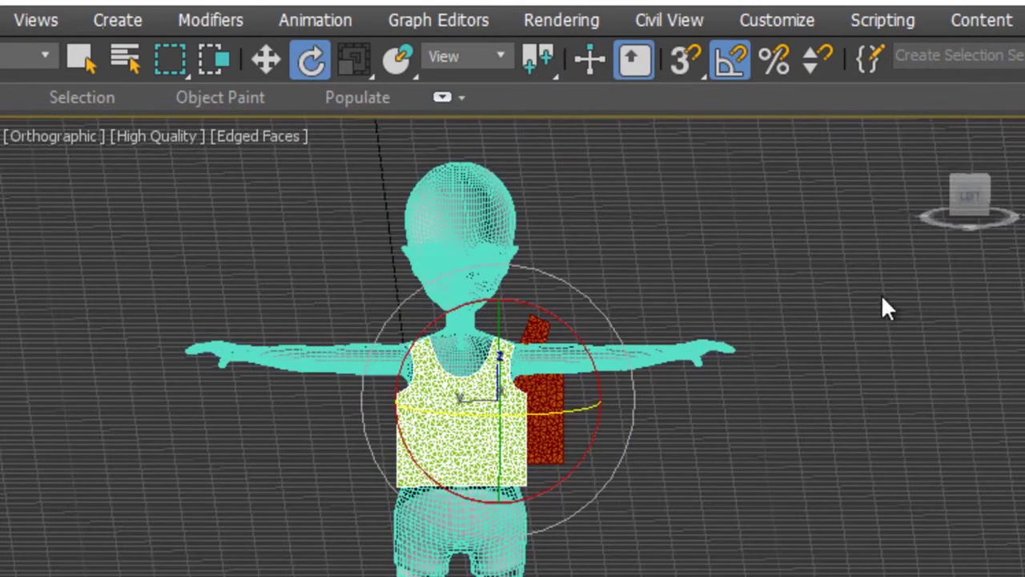
Step: Move the back panel behind the torso, then switch Garment Maker to the Seams level
{"action": "left_click", "coordinate": [972, 192]}
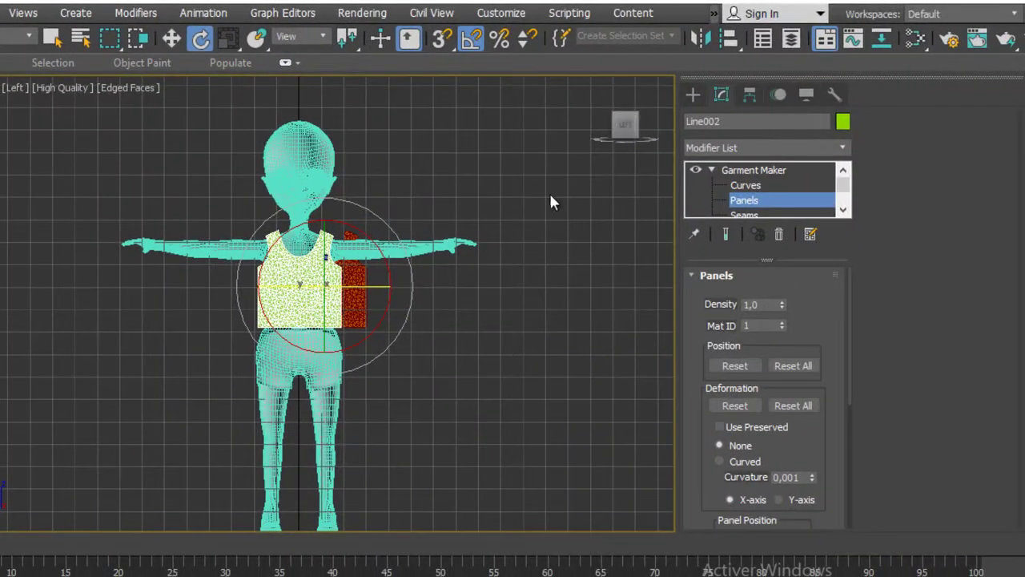
{"action": "key", "text": "w"}
{"action": "left_click_drag", "start_coordinate": [380, 286], "coordinate": [359, 284]}
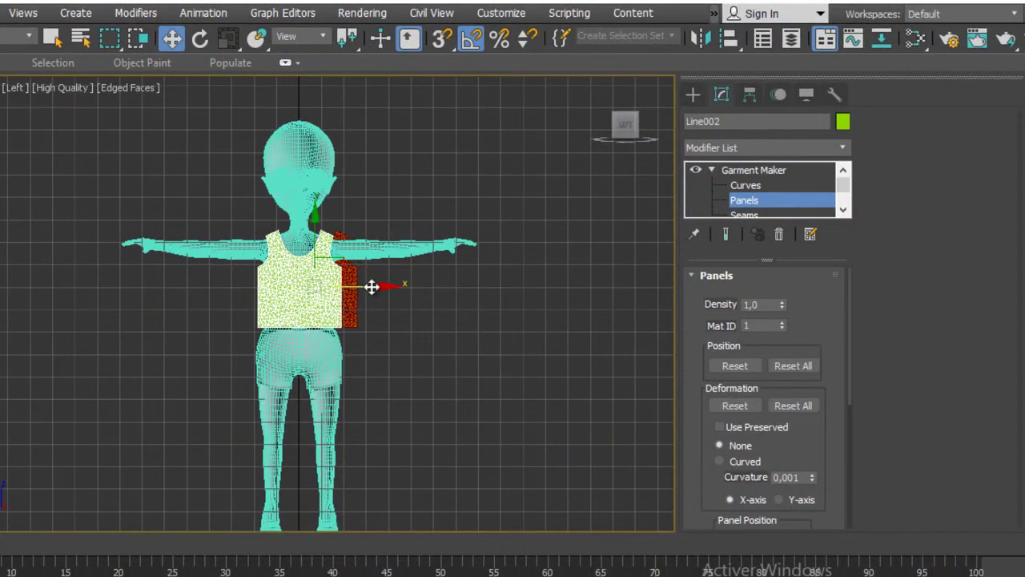
{"action": "mouse_move", "coordinate": [359, 284]}
{"action": "middle_mouse_down", "text": "alt"}
{"action": "mouse_move", "coordinate": [333, 347]}
{"action": "mouse_move", "coordinate": [302, 264]}
{"action": "middle_mouse_up", "text": "alt"}
{"action": "scroll", "coordinate": [333, 348], "scroll_direction": "up", "scroll_amount": 3}
{"action": "scroll", "coordinate": [359, 318], "scroll_direction": "up", "scroll_amount": 2}
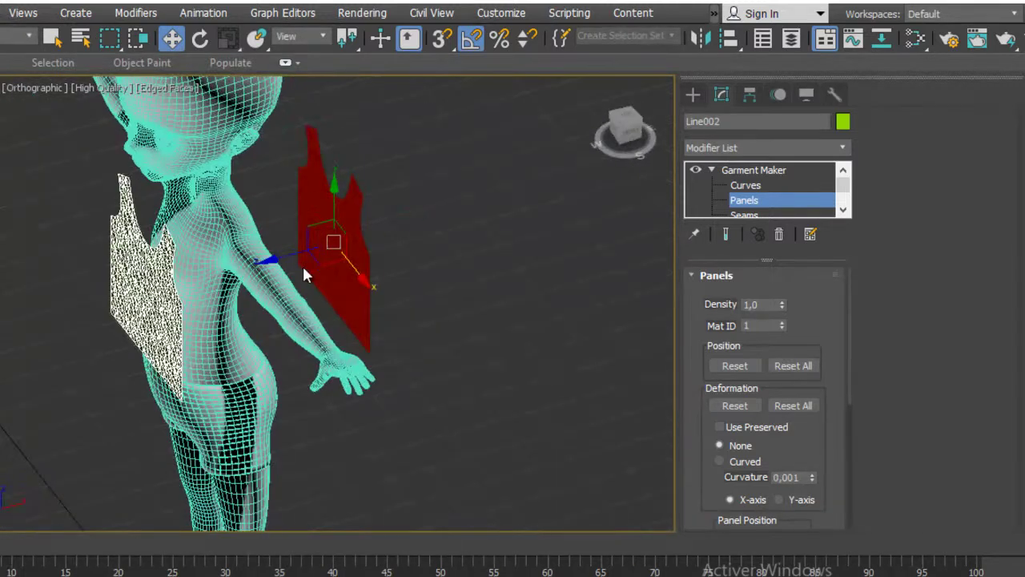
{"action": "left_click_drag", "start_coordinate": [375, 235], "coordinate": [308, 262]}
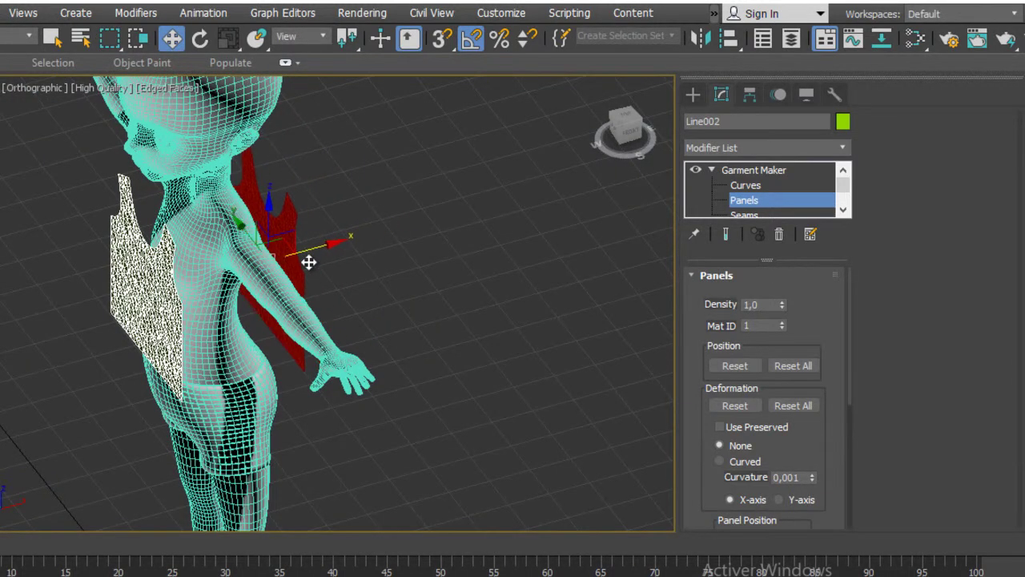
{"action": "left_click", "coordinate": [757, 206]}
{"action": "left_click", "coordinate": [757, 212]}
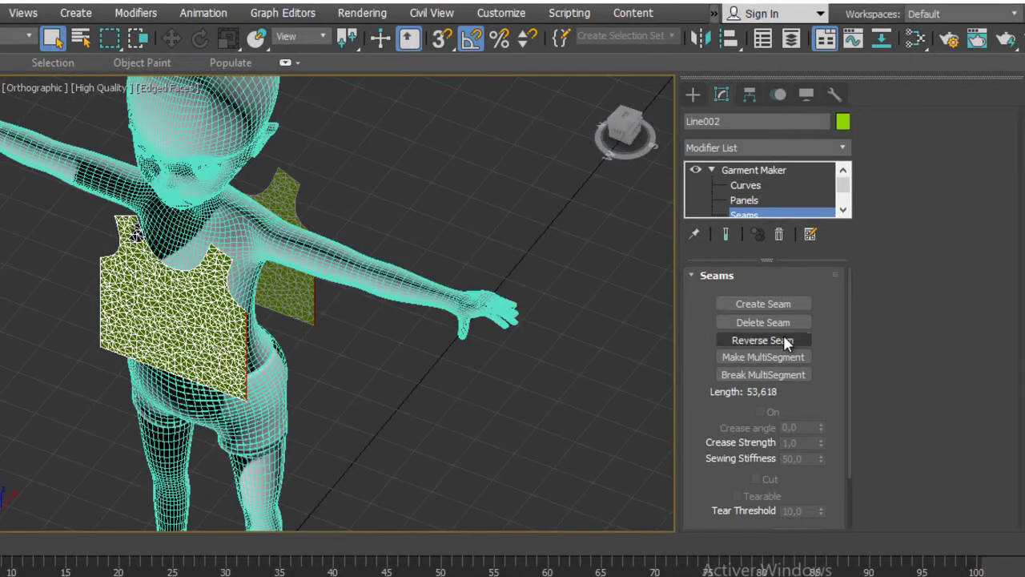
Step: Sew the front and back panels together at both shoulders
{"action": "left_click", "coordinate": [786, 303]}
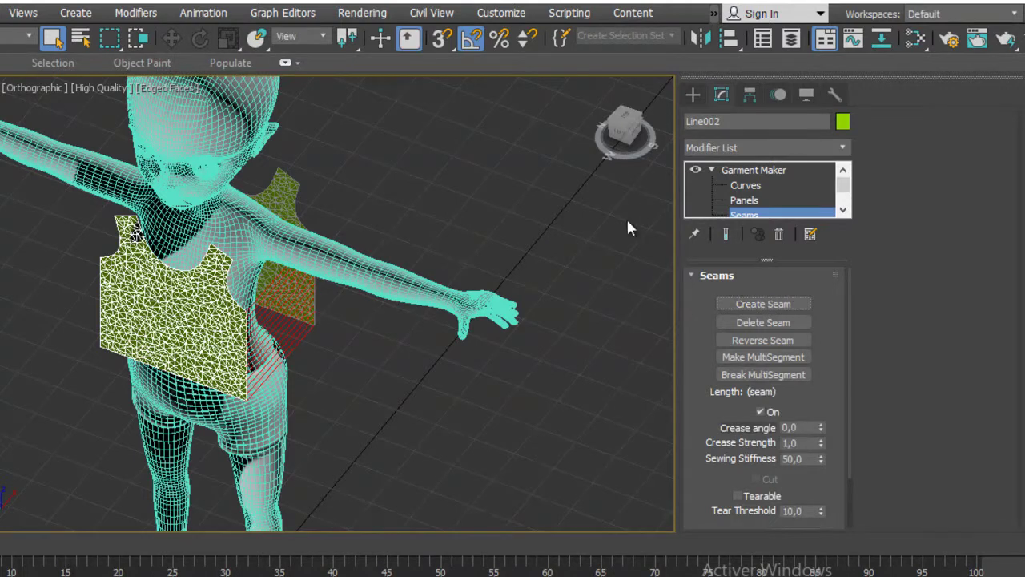
{"action": "left_click", "coordinate": [225, 252]}
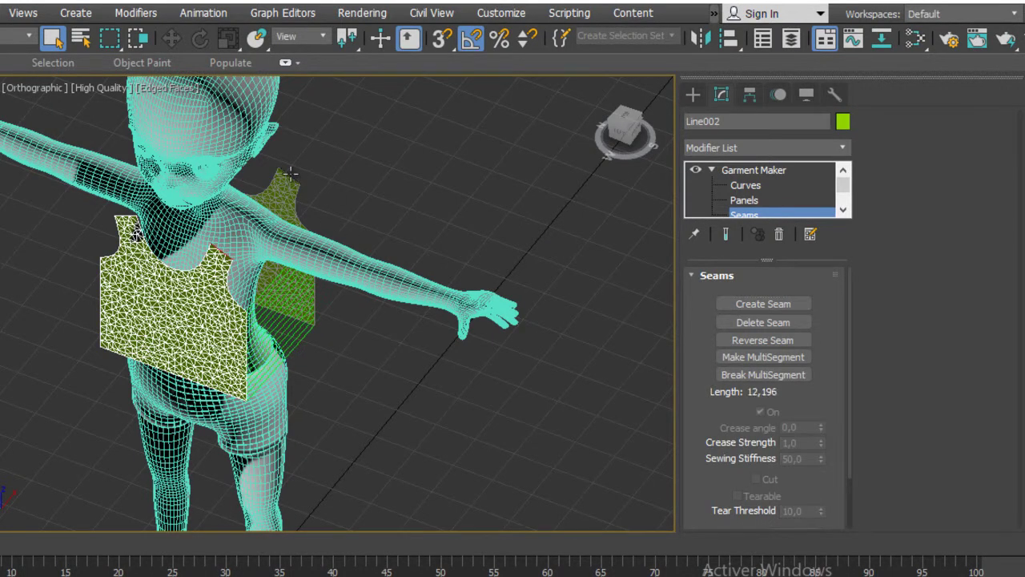
{"action": "left_click", "coordinate": [764, 304]}
{"action": "middle_click_drag", "start_coordinate": [567, 268], "coordinate": [225, 303], "text": "alt"}
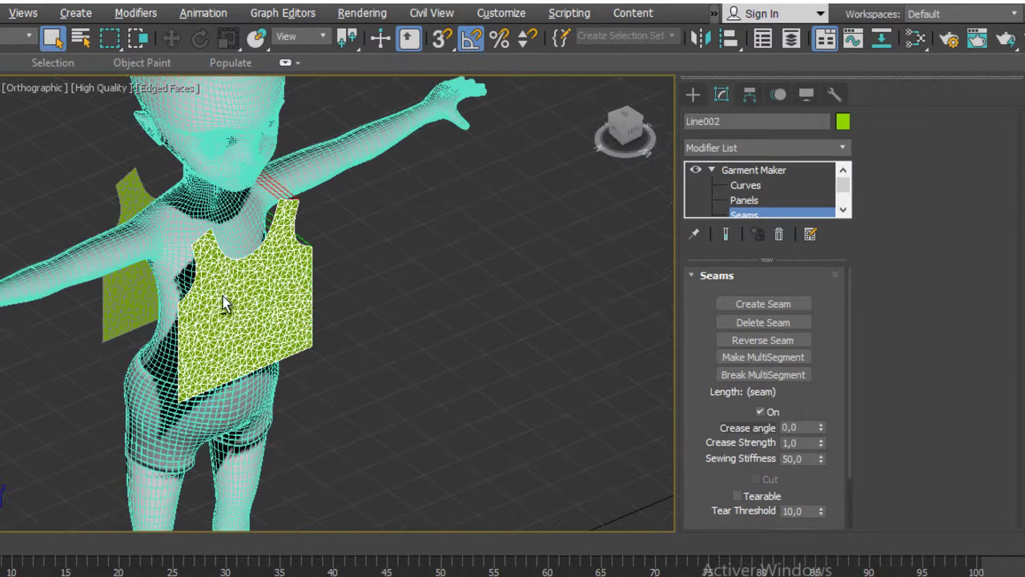
{"action": "left_click", "coordinate": [200, 234]}
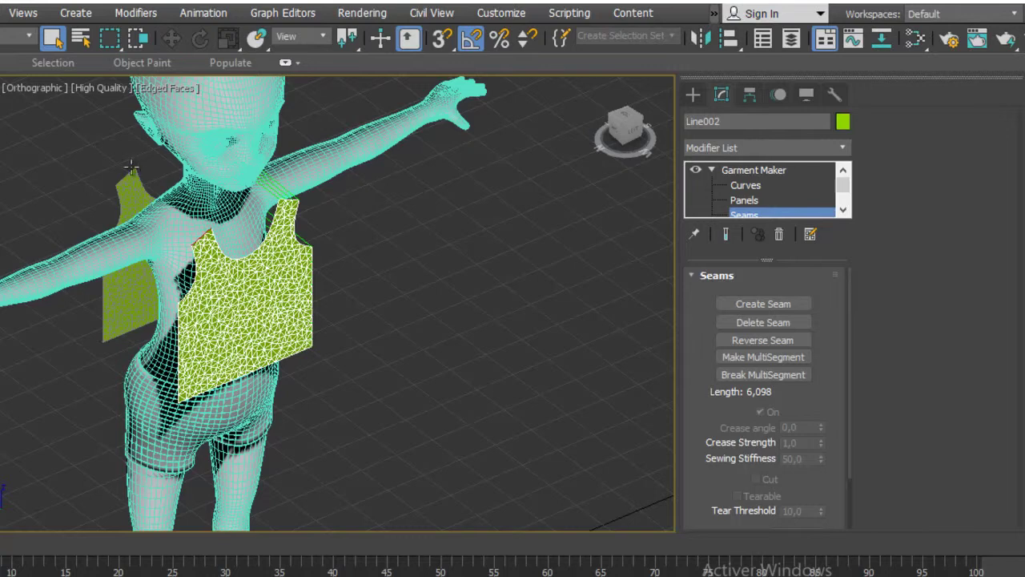
{"action": "left_click", "coordinate": [777, 305]}
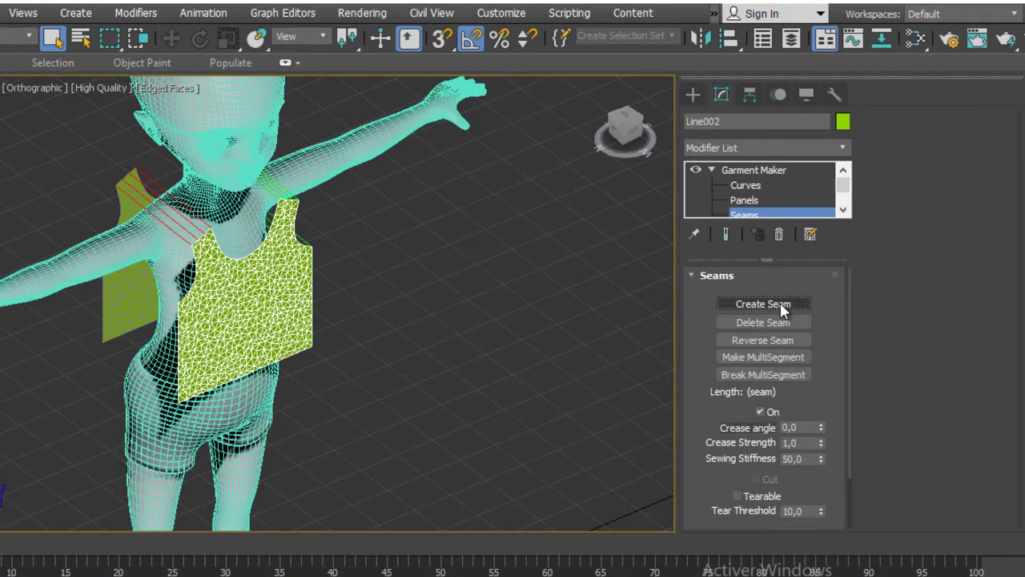
Step: Sew the side edges of the front and back panels together
{"action": "left_click", "coordinate": [181, 366]}
{"action": "middle_click_drag", "start_coordinate": [164, 362], "coordinate": [134, 305], "text": "alt"}
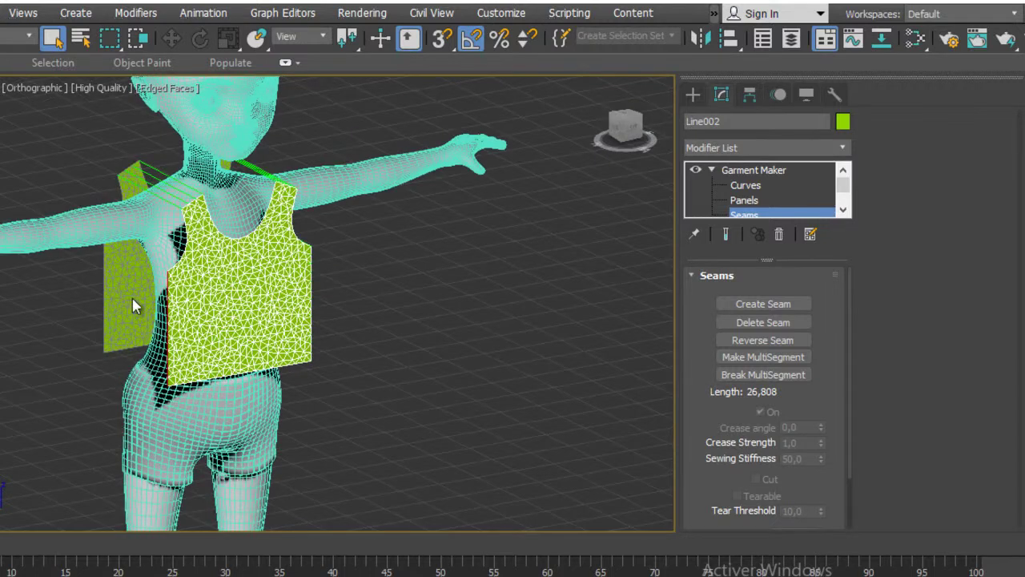
{"action": "left_click", "coordinate": [774, 303]}
{"action": "mouse_move", "coordinate": [297, 302]}
{"action": "middle_mouse_down", "text": "alt"}
{"action": "mouse_move", "coordinate": [412, 297]}
{"action": "mouse_move", "coordinate": [327, 318]}
{"action": "mouse_move", "coordinate": [323, 303]}
{"action": "mouse_move", "coordinate": [155, 300]}
{"action": "mouse_move", "coordinate": [178, 317]}
{"action": "middle_mouse_up", "text": "alt"}
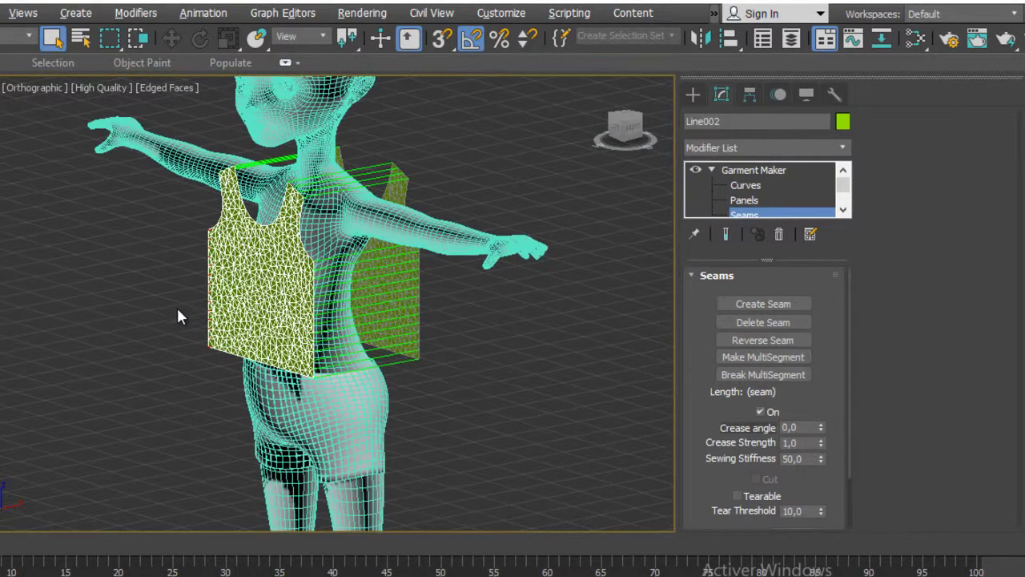
{"action": "left_click", "coordinate": [781, 340]}
Step: Reverse the crossed side seam so its lines run parallel, then return to Garment Maker's top level
{"action": "middle_click_drag", "start_coordinate": [274, 315], "coordinate": [422, 306], "text": "alt"}
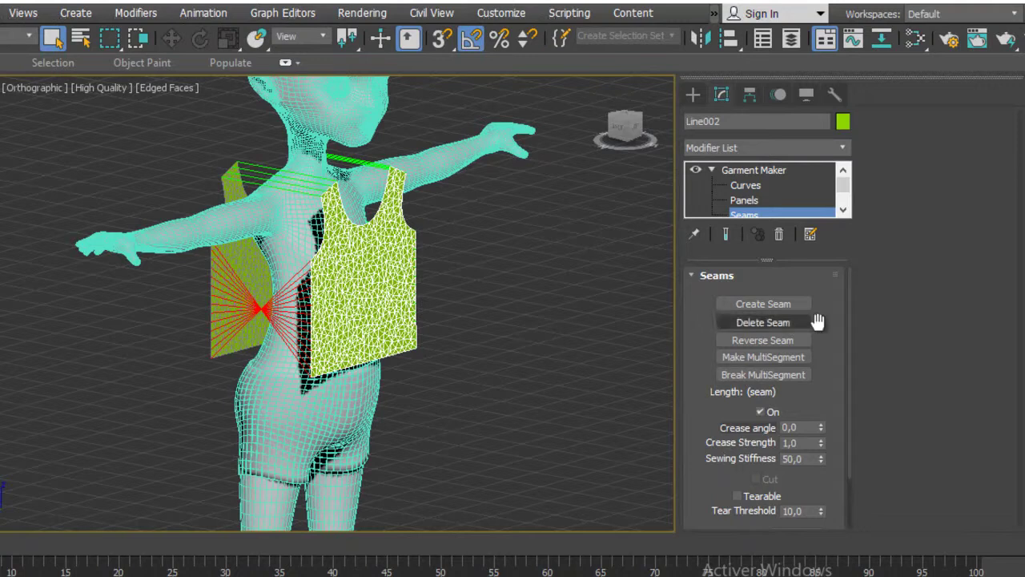
{"action": "left_click", "coordinate": [796, 343]}
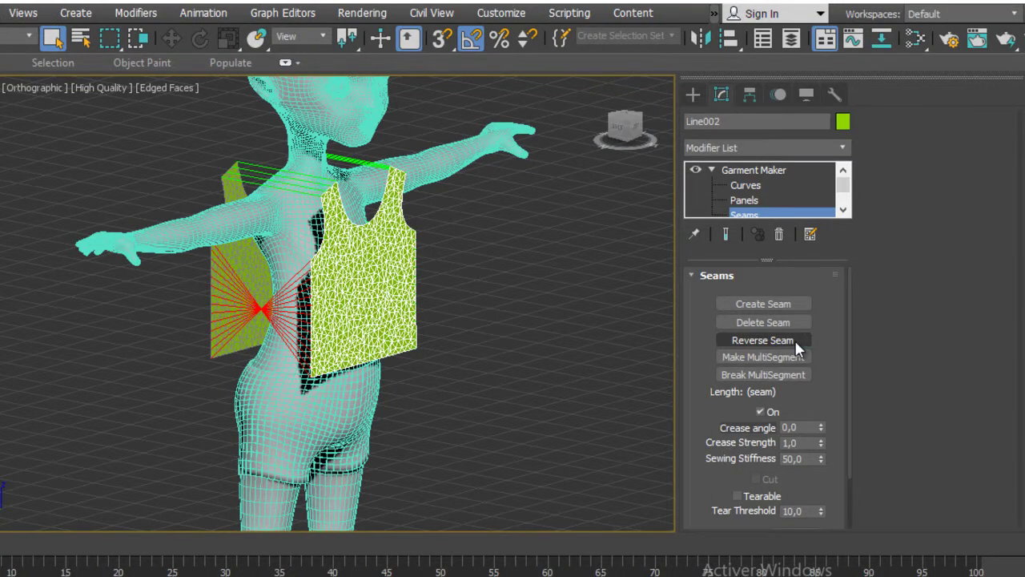
{"action": "left_click", "coordinate": [796, 343]}
{"action": "left_click", "coordinate": [757, 170]}
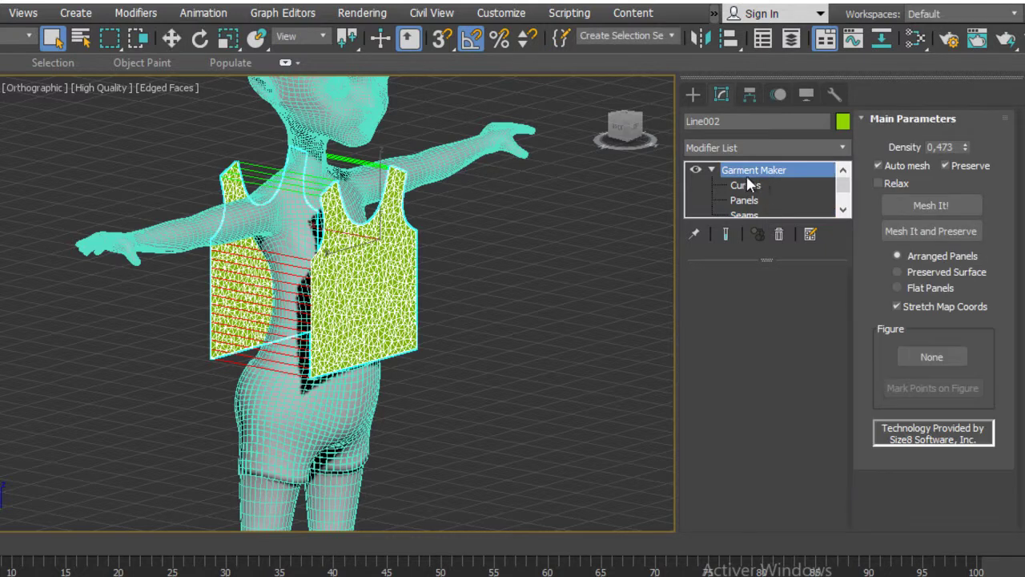
{"action": "left_click", "coordinate": [710, 170]}
Step: Add a Cloth modifier to the garment and open its Object Properties
{"action": "left_click", "coordinate": [723, 148]}
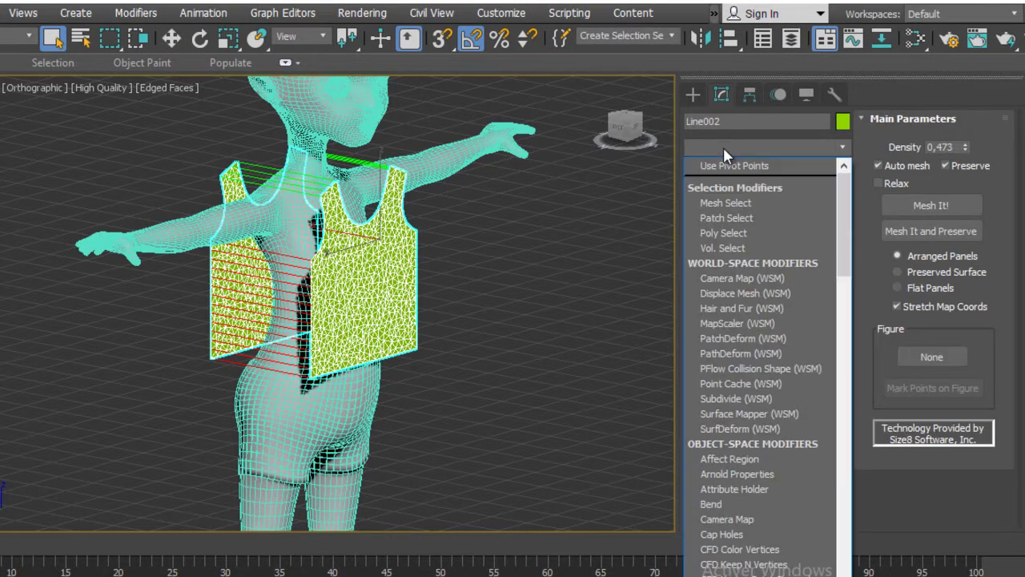
{"action": "type", "text": "cl"}
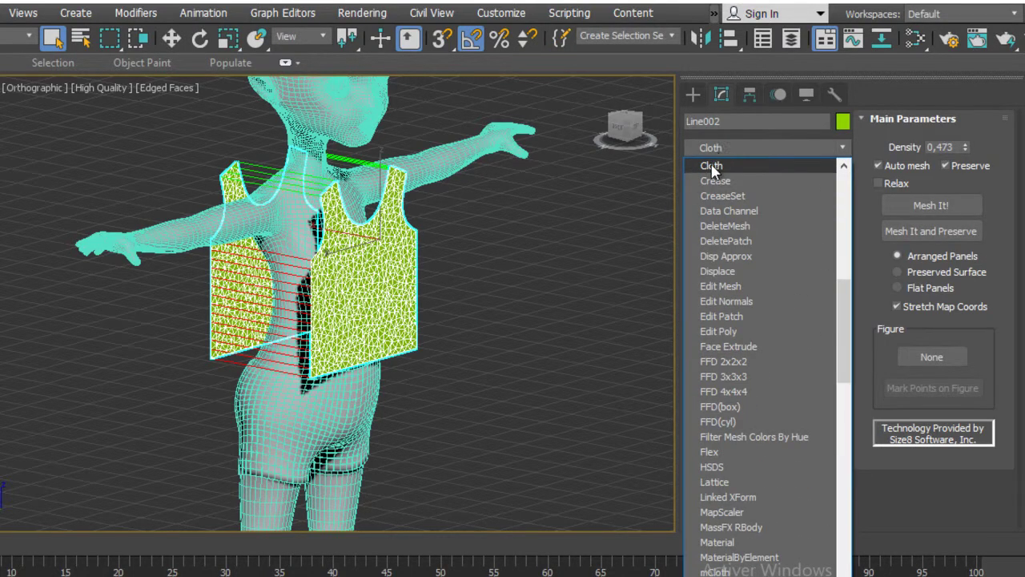
{"action": "left_click", "coordinate": [711, 165]}
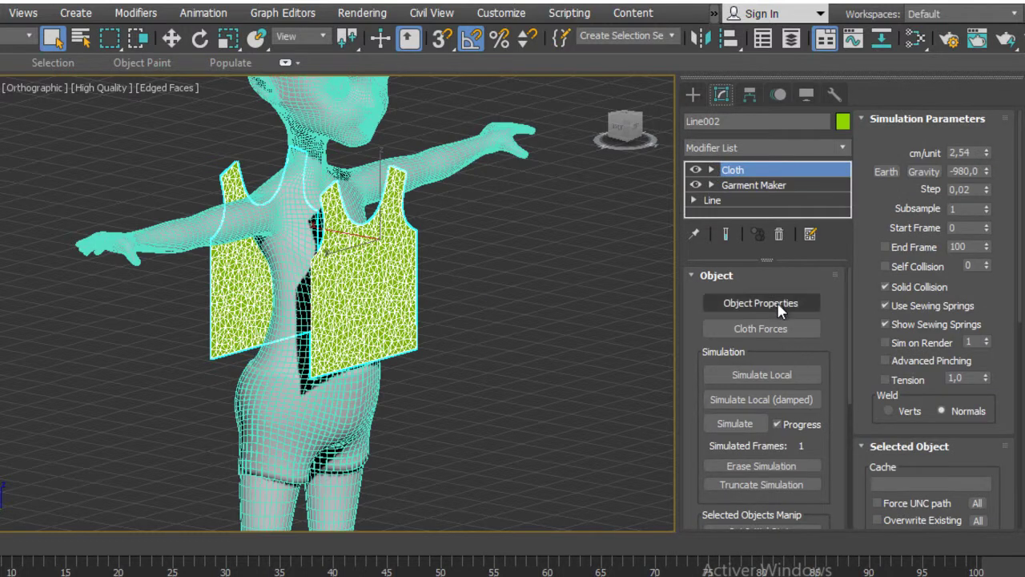
{"action": "left_click", "coordinate": [777, 304]}
{"action": "left_click_drag", "start_coordinate": [262, 11], "coordinate": [705, 99]}
Step: Set Line002 as Cloth and add the character as a Collision Object
{"action": "left_click", "coordinate": [697, 162]}
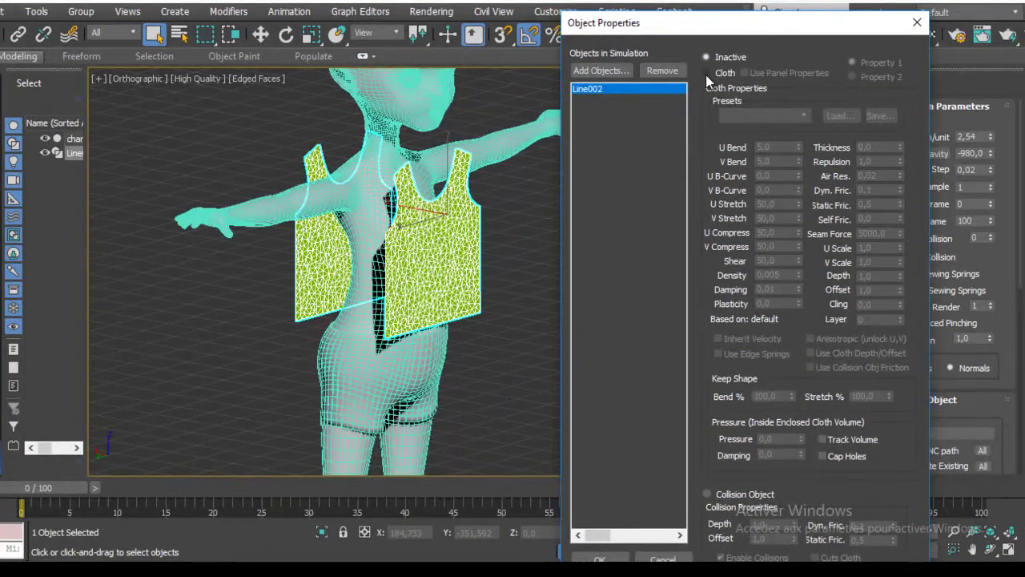
{"action": "left_click", "coordinate": [706, 73]}
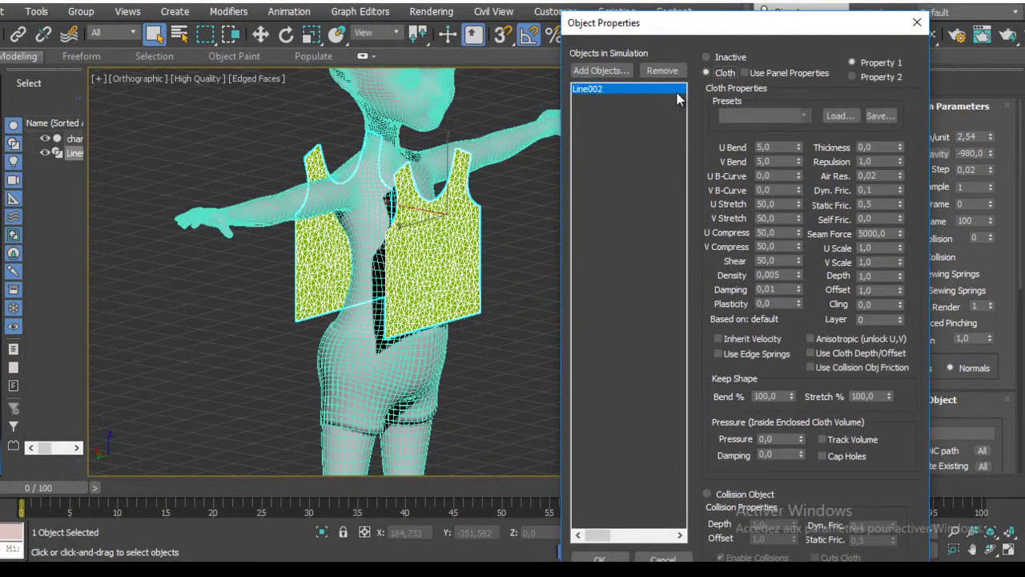
{"action": "left_click", "coordinate": [599, 70]}
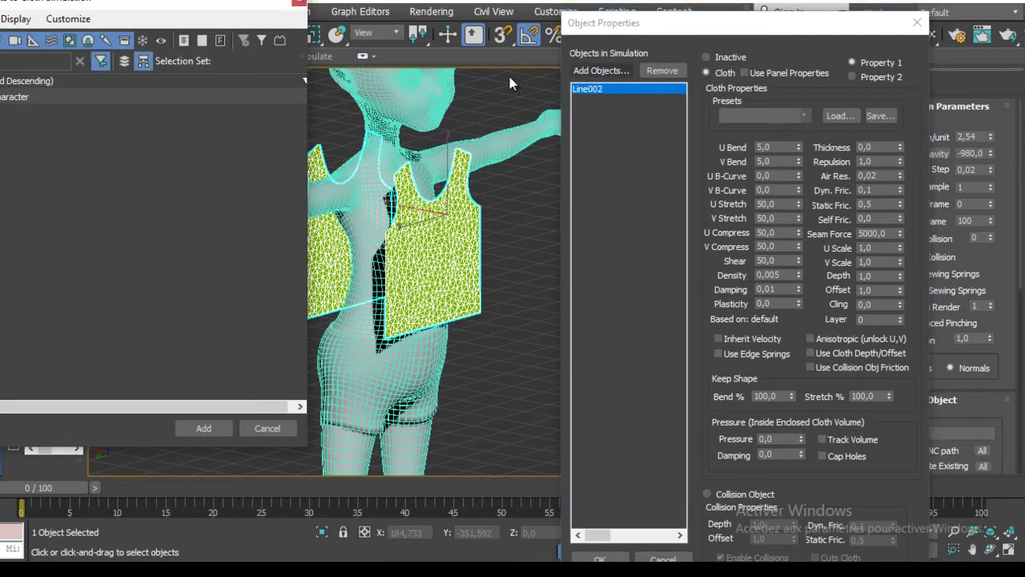
{"action": "left_click", "coordinate": [22, 97]}
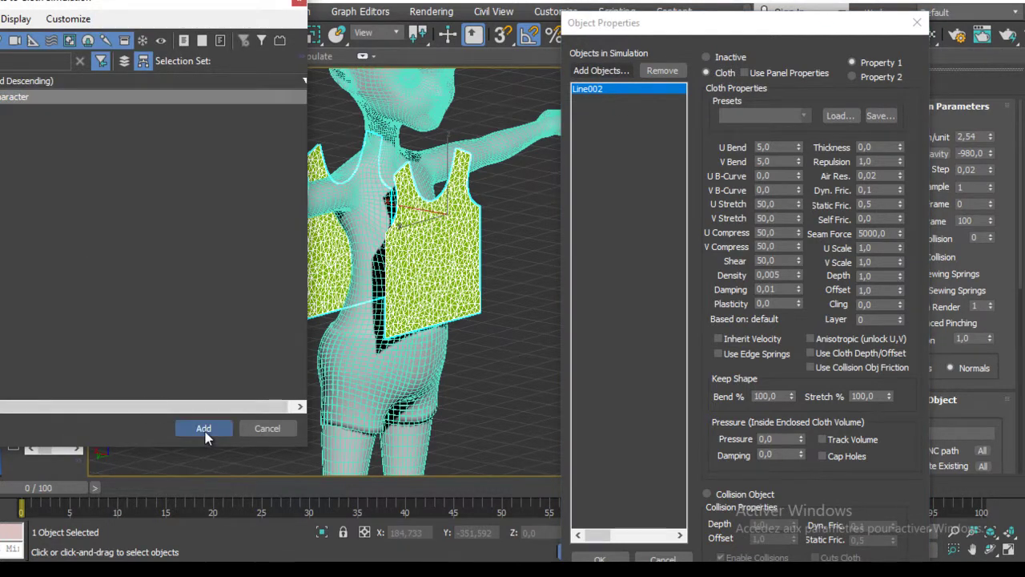
{"action": "left_click", "coordinate": [205, 429]}
{"action": "left_click", "coordinate": [711, 494]}
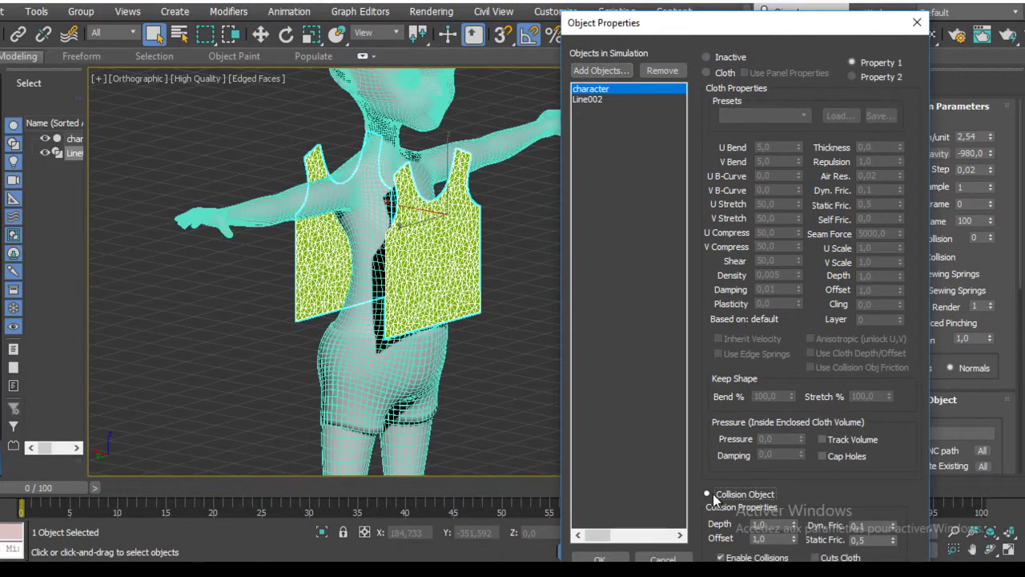
{"action": "left_click", "coordinate": [615, 559]}
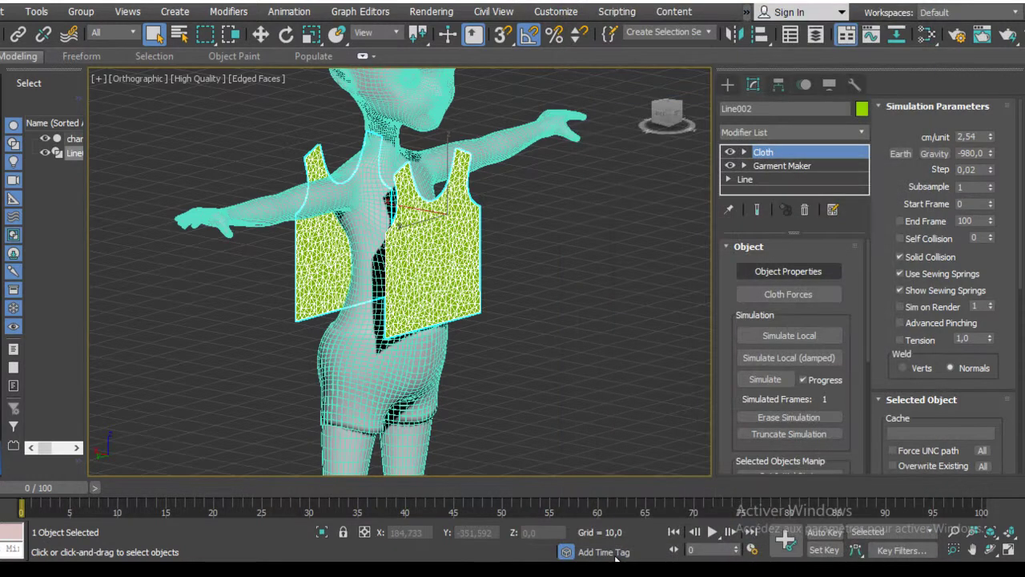
Step: Run Simulate Local to wrap both panels around the torso and inspect the seams from several angles
{"action": "left_click", "coordinate": [817, 337]}
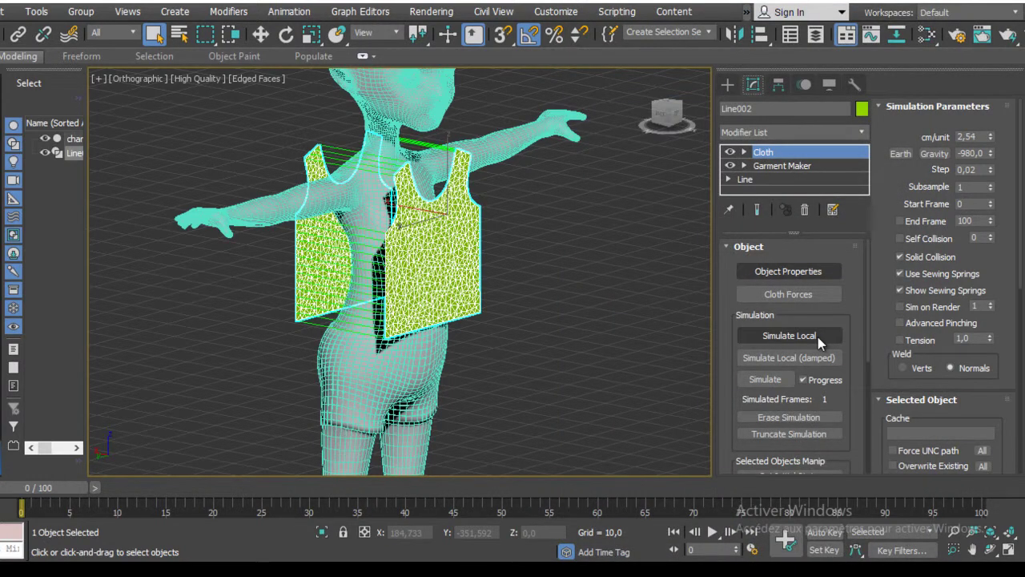
{"action": "left_click", "coordinate": [818, 337]}
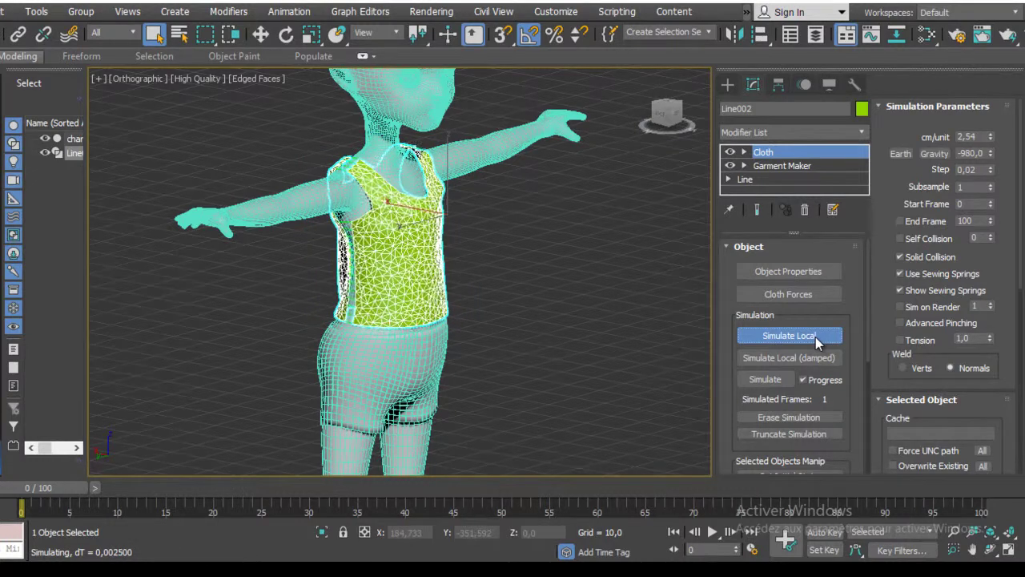
{"action": "middle_click_drag", "start_coordinate": [340, 222], "coordinate": [485, 286], "text": "alt"}
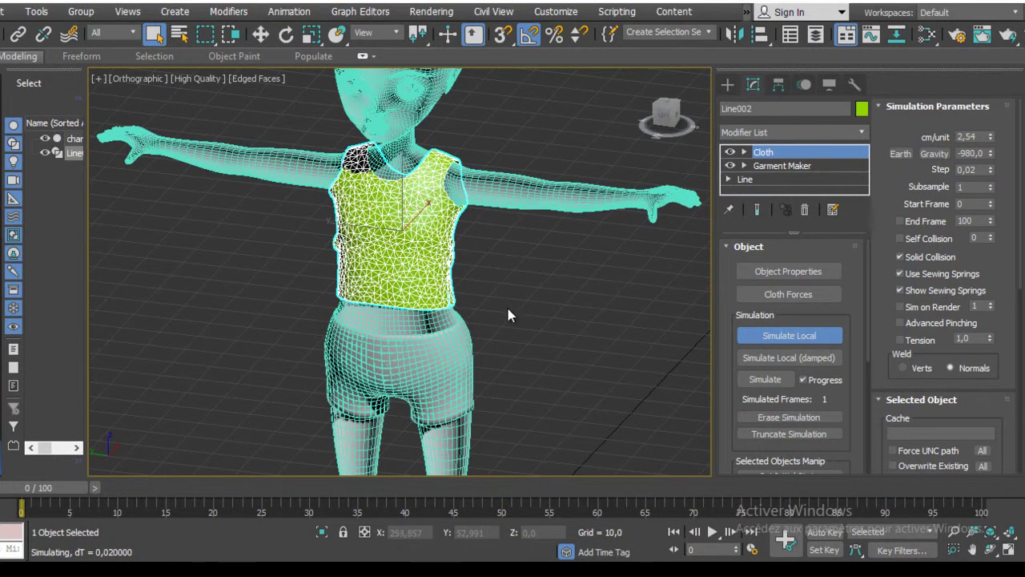
{"action": "mouse_move", "coordinate": [447, 163]}
{"action": "middle_mouse_down", "text": "alt"}
{"action": "mouse_move", "coordinate": [336, 213]}
{"action": "mouse_move", "coordinate": [406, 259]}
{"action": "middle_mouse_up", "text": "alt"}
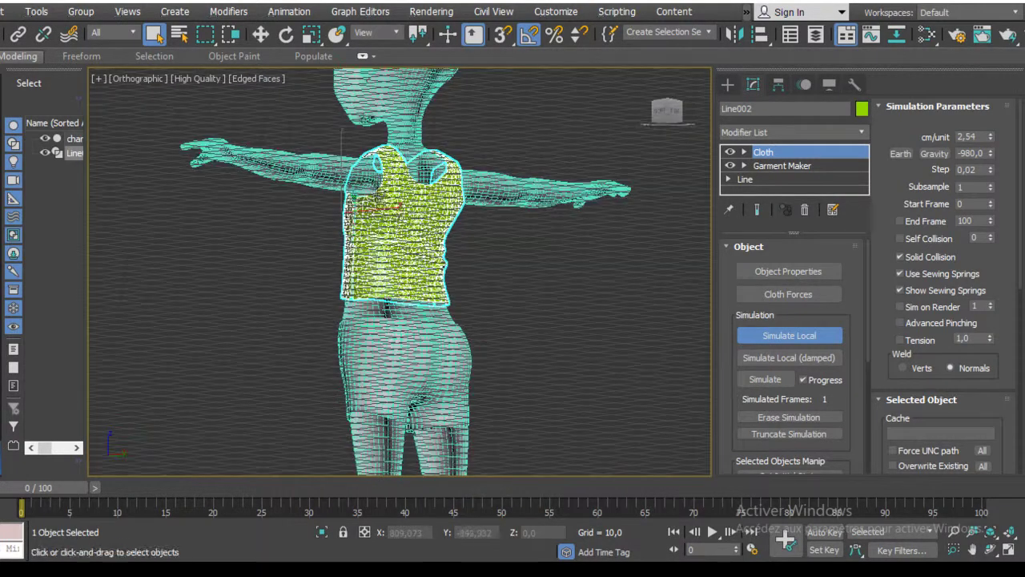
{"action": "scroll", "coordinate": [407, 259], "scroll_direction": "up", "scroll_amount": 3}
{"action": "scroll", "coordinate": [407, 259], "scroll_direction": "up", "scroll_amount": 2}
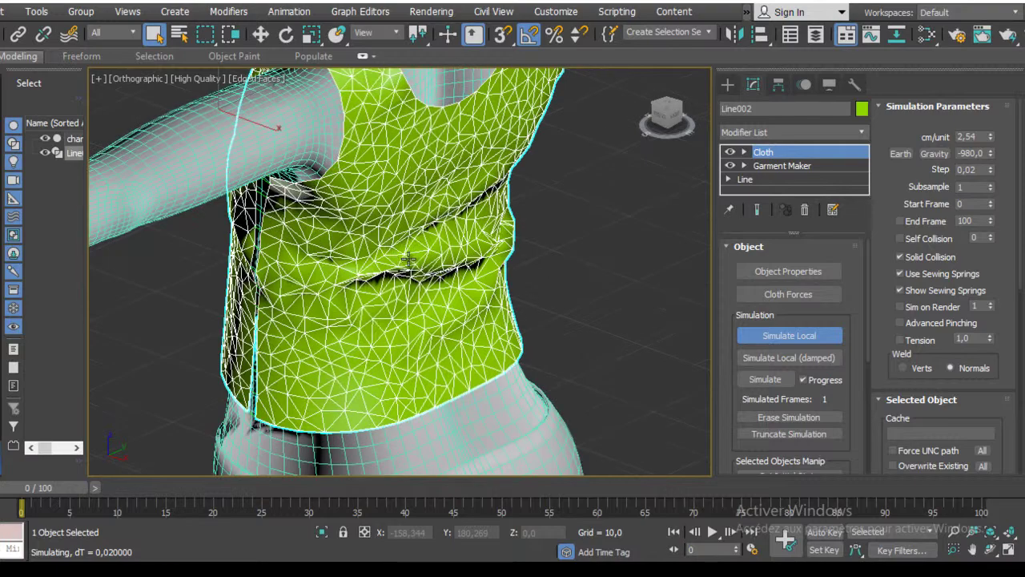
{"action": "mouse_move", "coordinate": [368, 332]}
{"action": "middle_mouse_down", "text": "alt"}
{"action": "mouse_move", "coordinate": [579, 335]}
{"action": "mouse_move", "coordinate": [675, 318]}
{"action": "mouse_move", "coordinate": [367, 296]}
{"action": "middle_mouse_up", "text": "alt"}
{"action": "scroll", "coordinate": [367, 296], "scroll_direction": "up", "scroll_amount": 4}
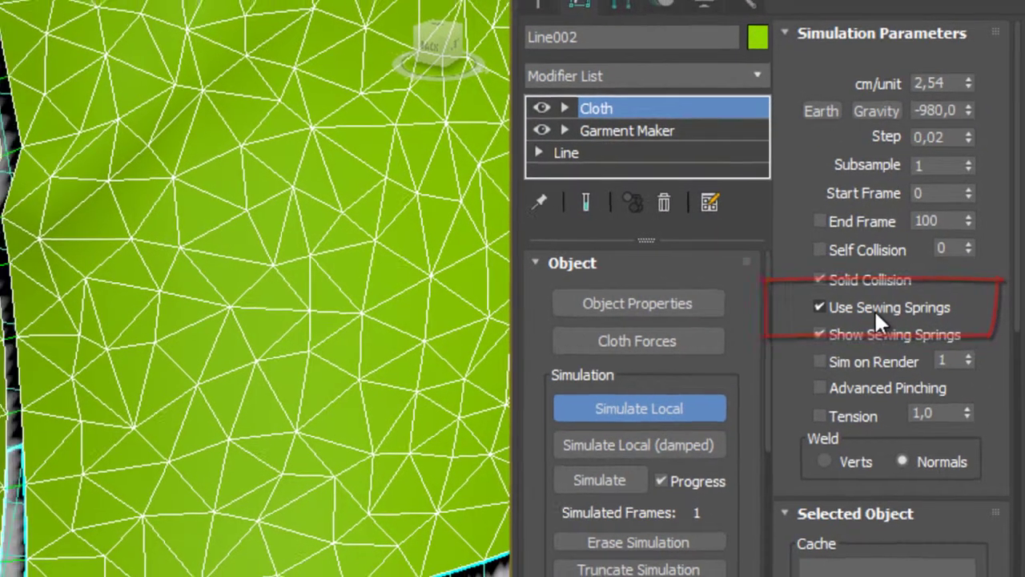
Step: Turn off Use Sewing Springs and re-run Simulate Local for a fitted tank top
{"action": "left_click", "coordinate": [872, 315]}
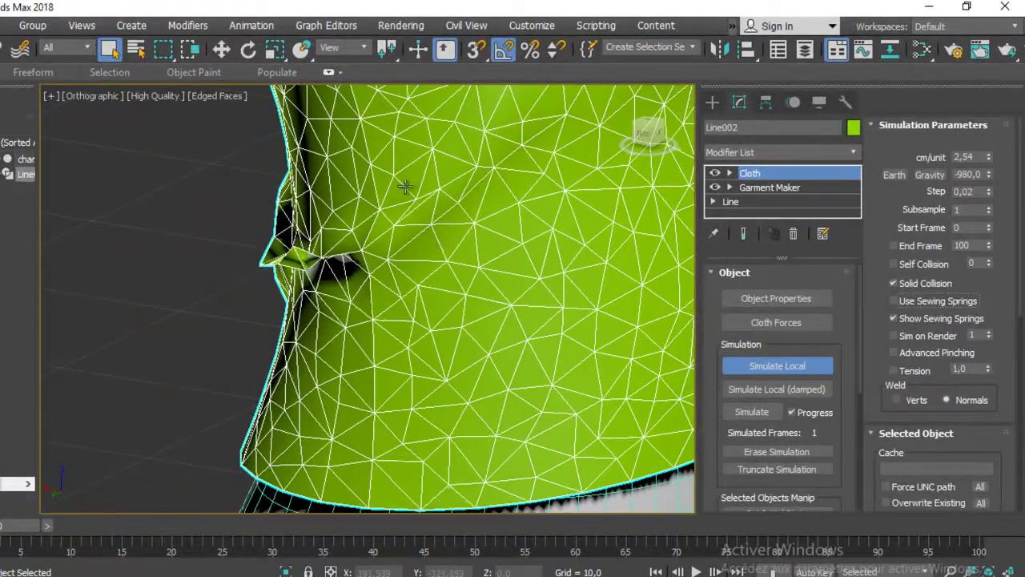
{"action": "scroll", "coordinate": [407, 327], "scroll_direction": "down", "scroll_amount": 5}
{"action": "mouse_move", "coordinate": [407, 326]}
{"action": "middle_mouse_down", "text": "alt"}
{"action": "mouse_move", "coordinate": [403, 339]}
{"action": "mouse_move", "coordinate": [443, 310]}
{"action": "mouse_move", "coordinate": [504, 309]}
{"action": "middle_mouse_up", "text": "alt"}
{"action": "scroll", "coordinate": [504, 309], "scroll_direction": "down", "scroll_amount": 2}
{"action": "scroll", "coordinate": [474, 304], "scroll_direction": "down", "scroll_amount": 1}
{"action": "left_click", "coordinate": [785, 373]}
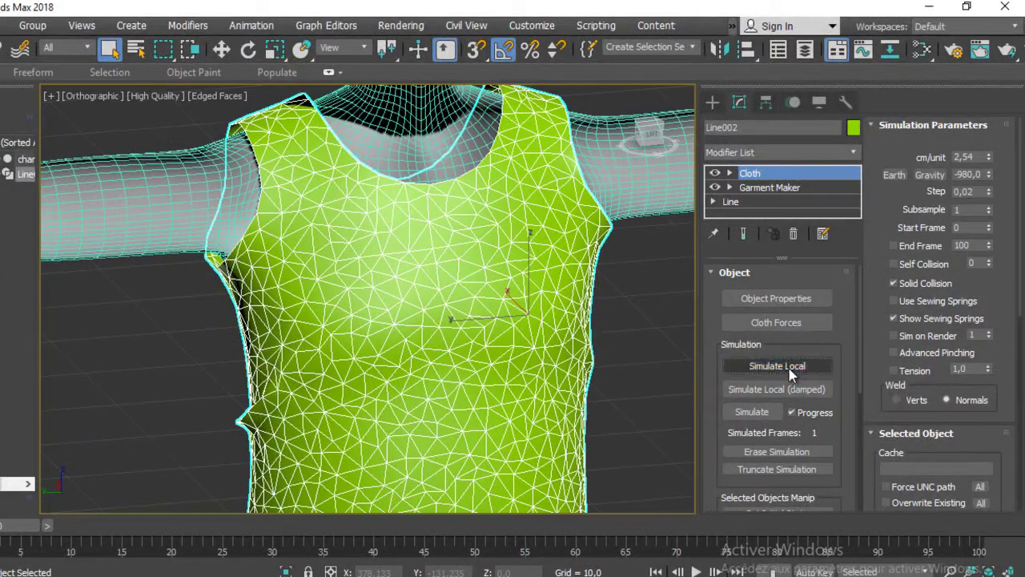
{"action": "left_click", "coordinate": [779, 189]}
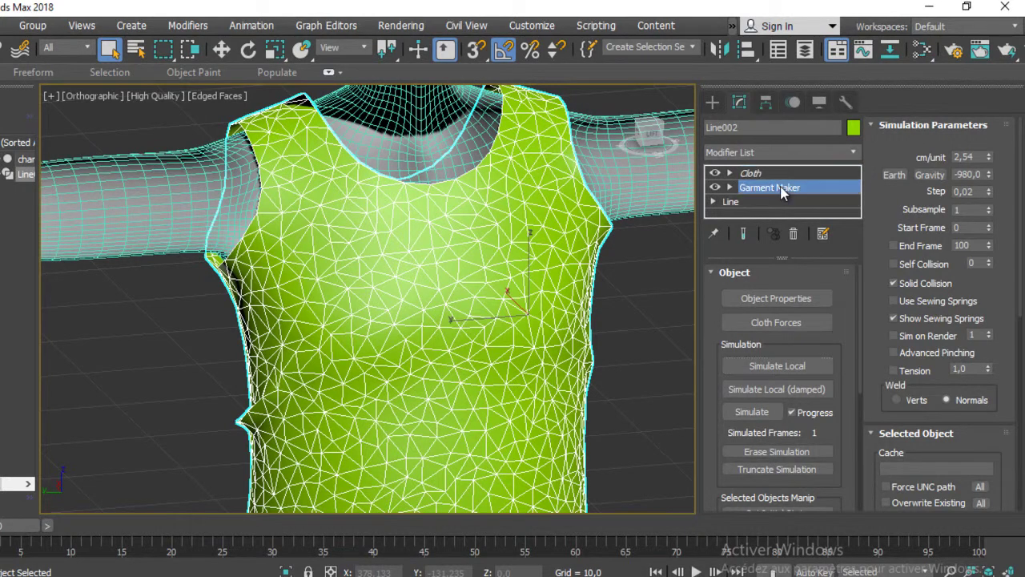
{"action": "left_click", "coordinate": [527, 358]}
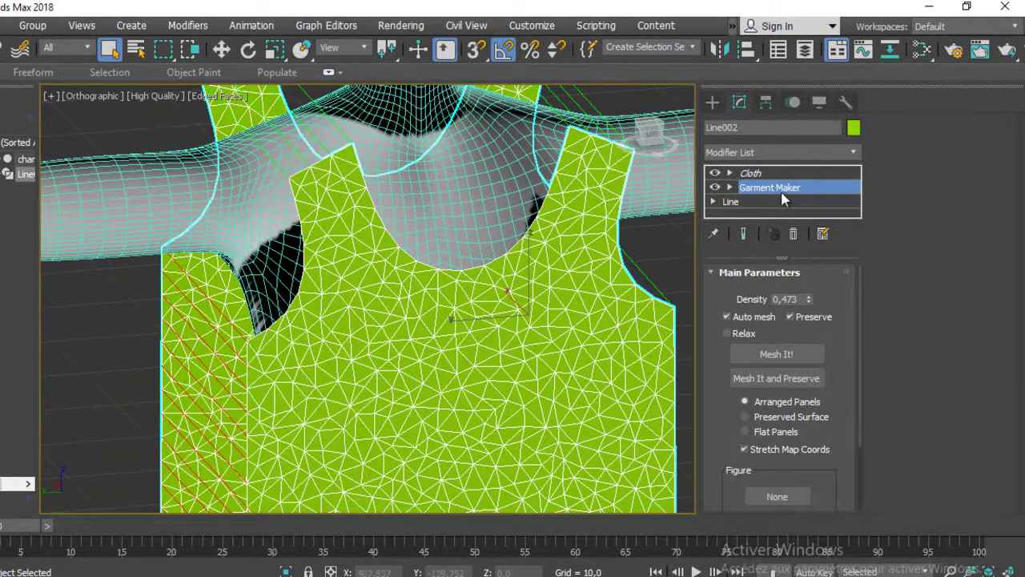
{"action": "left_click", "coordinate": [729, 187]}
{"action": "left_click", "coordinate": [784, 217]}
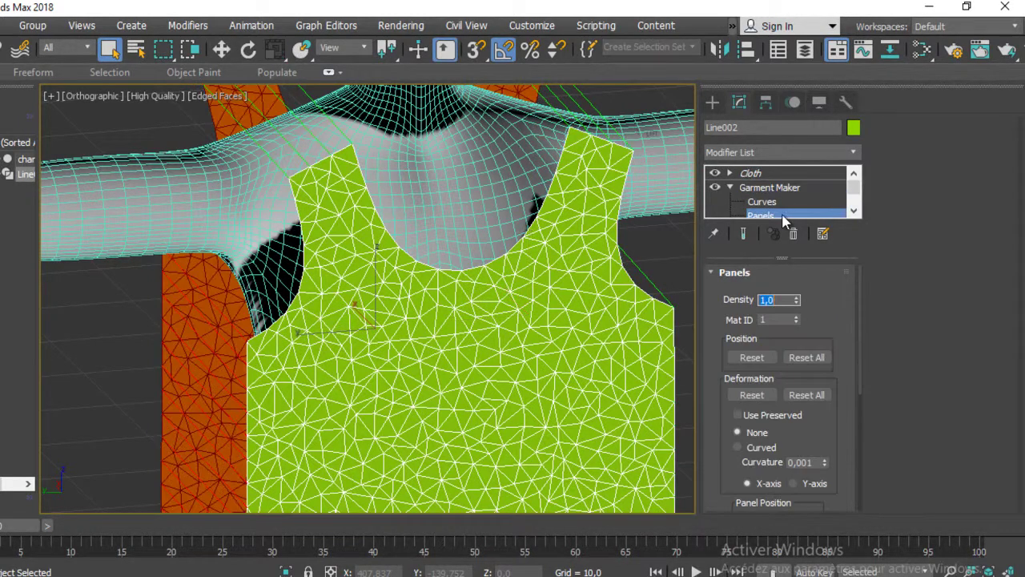
{"action": "scroll", "coordinate": [523, 290], "scroll_direction": "down", "scroll_amount": 3}
{"action": "middle_click_drag", "start_coordinate": [522, 290], "coordinate": [353, 336], "text": "alt"}
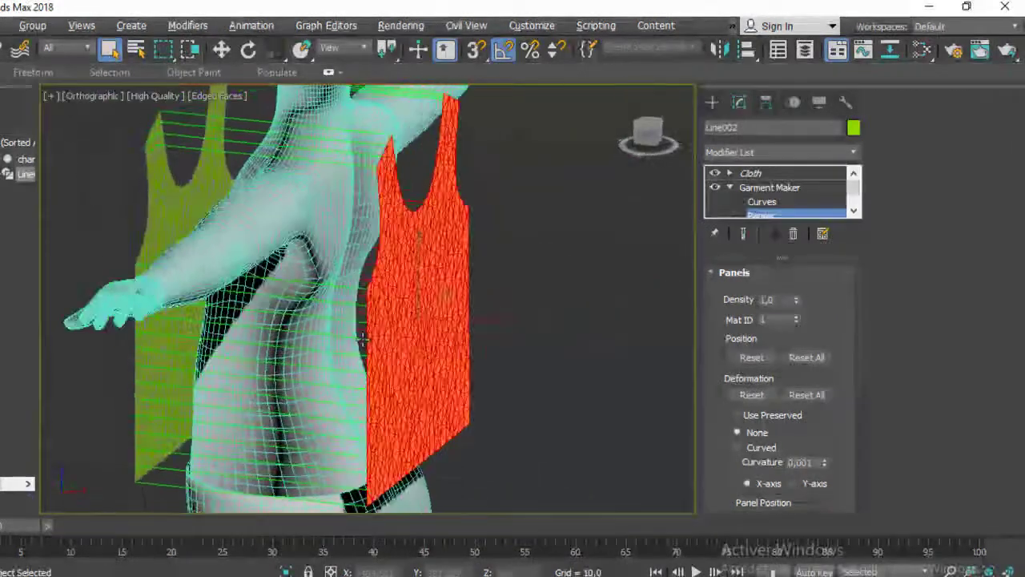
{"action": "left_click", "coordinate": [785, 322]}
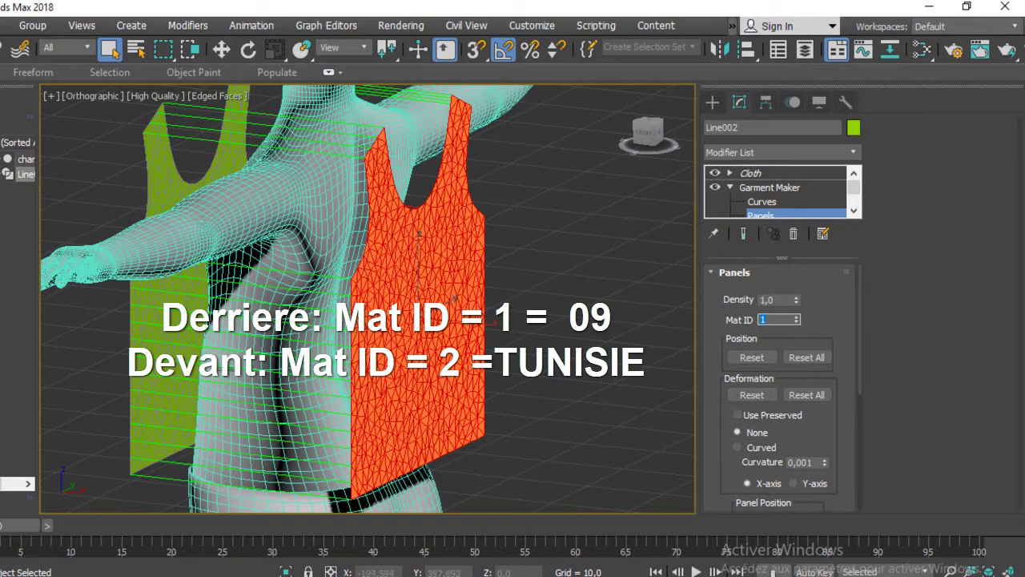
{"action": "left_click", "coordinate": [158, 325]}
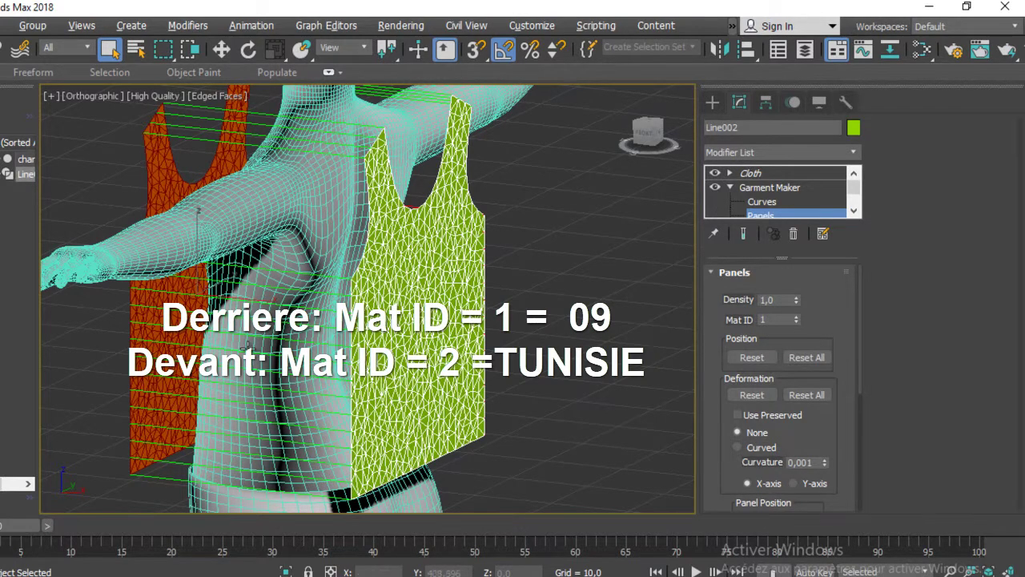
{"action": "middle_click_drag", "start_coordinate": [246, 348], "coordinate": [388, 387], "text": "alt"}
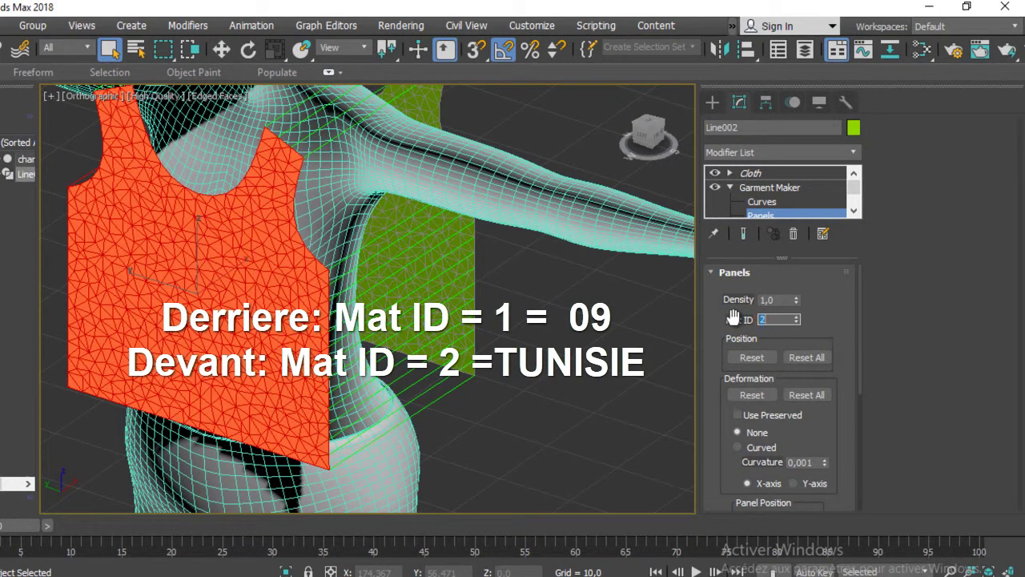
{"action": "left_click", "coordinate": [765, 187]}
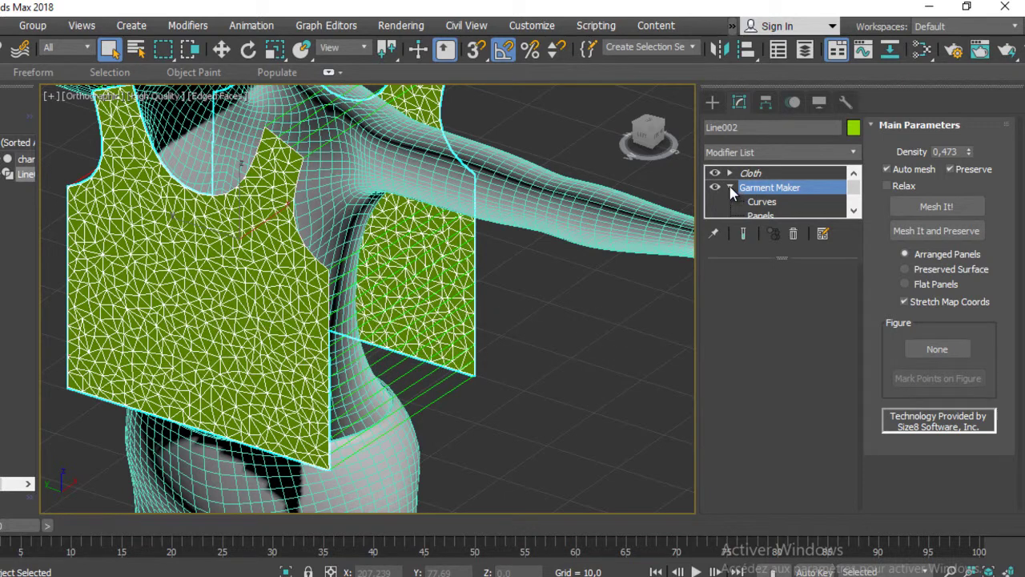
{"action": "left_click", "coordinate": [729, 187]}
{"action": "left_click", "coordinate": [754, 175]}
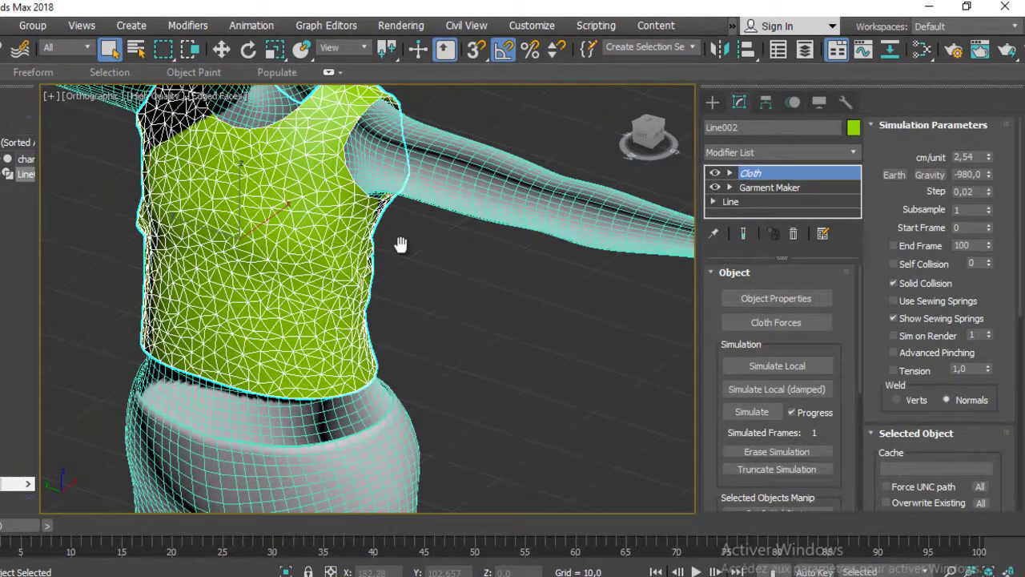
Step: In the Slate Material Editor, drag the TUNISIE/09 Multi/Sub-Object material onto the tank top
{"action": "key", "text": "m"}
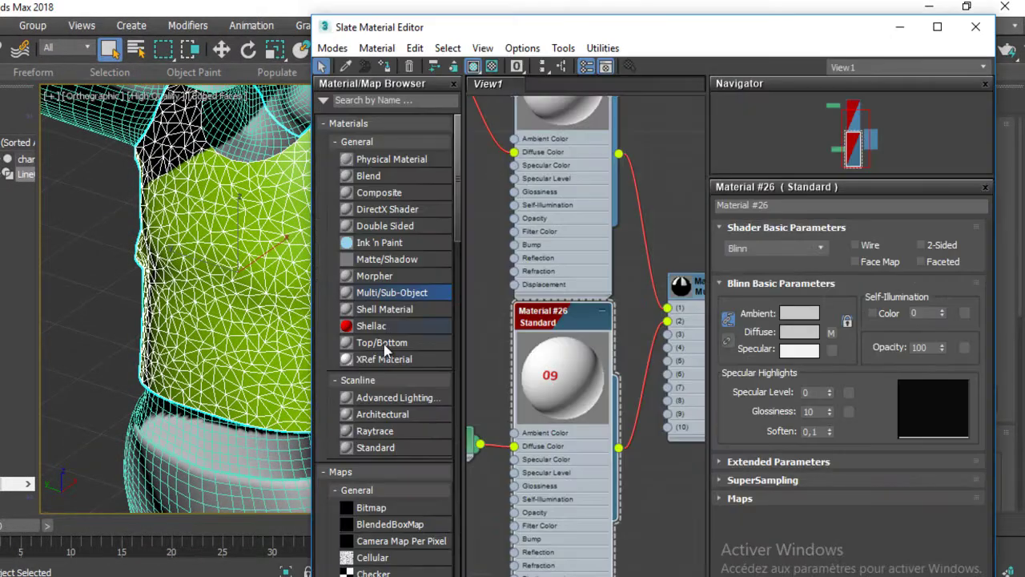
{"action": "scroll", "coordinate": [528, 297], "scroll_direction": "down", "scroll_amount": 2}
{"action": "scroll", "coordinate": [545, 288], "scroll_direction": "down", "scroll_amount": 2}
{"action": "scroll", "coordinate": [560, 281], "scroll_direction": "down", "scroll_amount": 2}
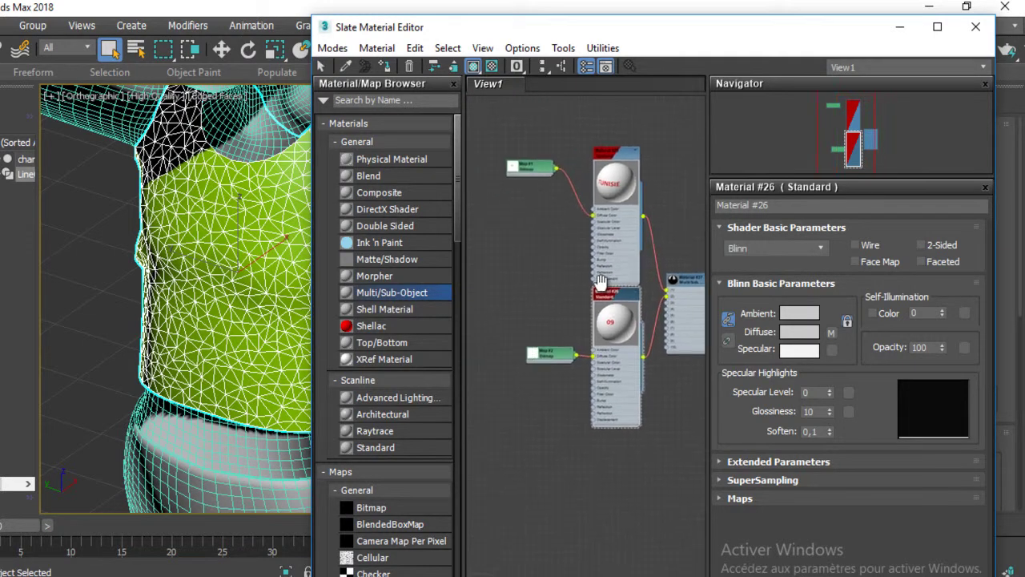
{"action": "scroll", "coordinate": [582, 272], "scroll_direction": "down", "scroll_amount": 2}
{"action": "scroll", "coordinate": [609, 276], "scroll_direction": "up", "scroll_amount": 1}
{"action": "scroll", "coordinate": [640, 289], "scroll_direction": "up", "scroll_amount": 1}
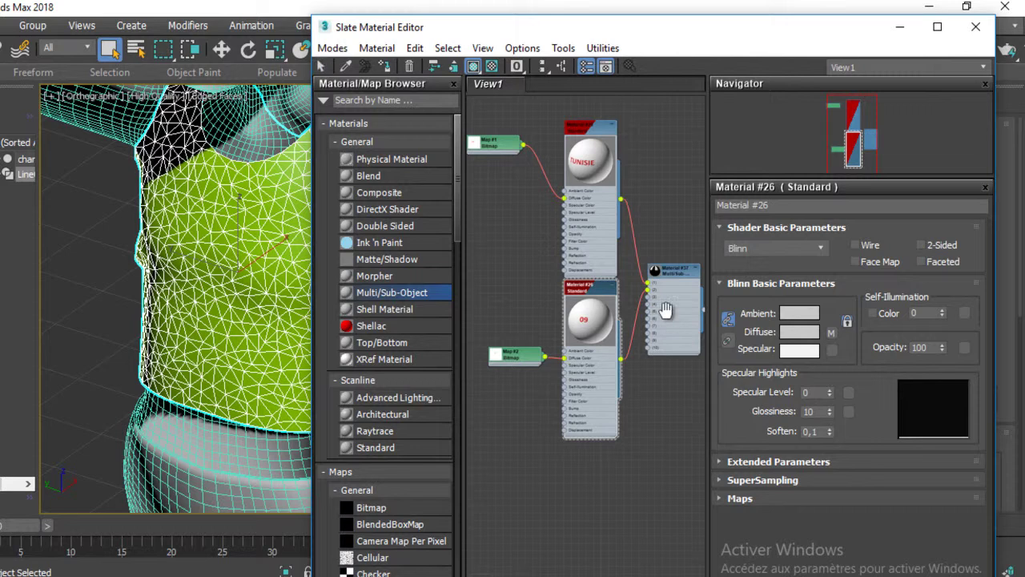
{"action": "scroll", "coordinate": [666, 318], "scroll_direction": "down", "scroll_amount": 1}
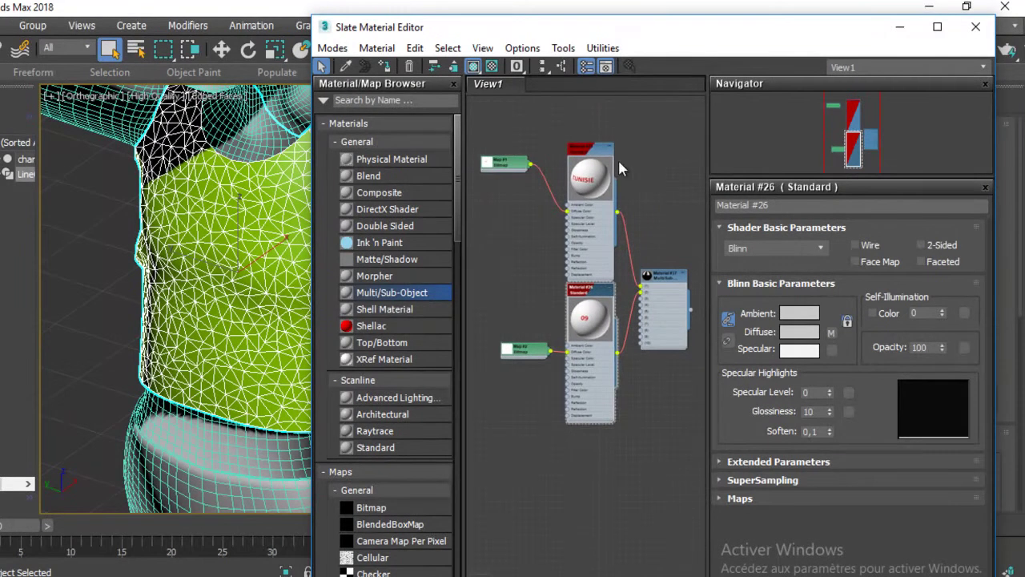
{"action": "left_click_drag", "start_coordinate": [617, 32], "coordinate": [703, 46]}
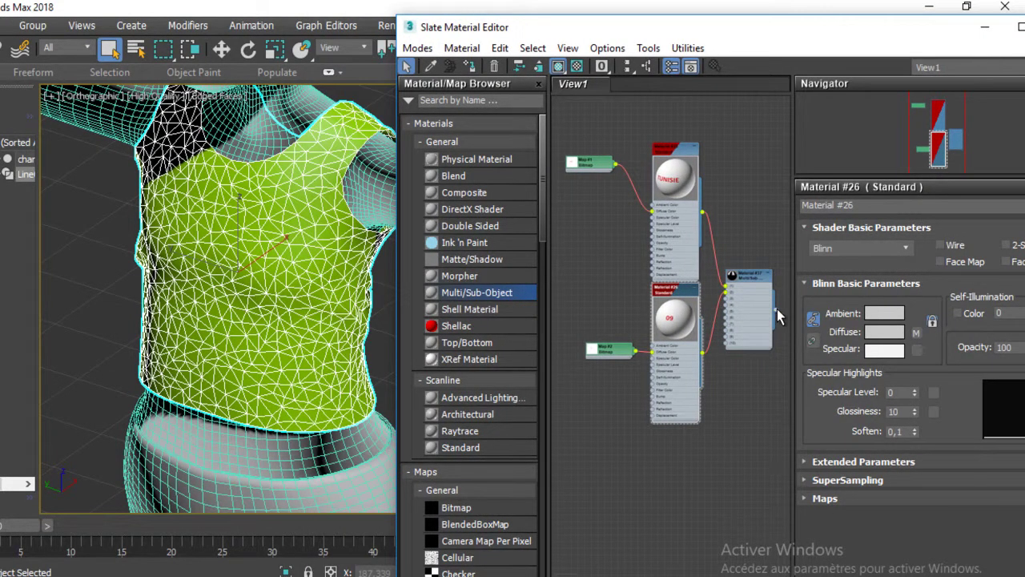
{"action": "left_click_drag", "start_coordinate": [776, 308], "coordinate": [303, 255]}
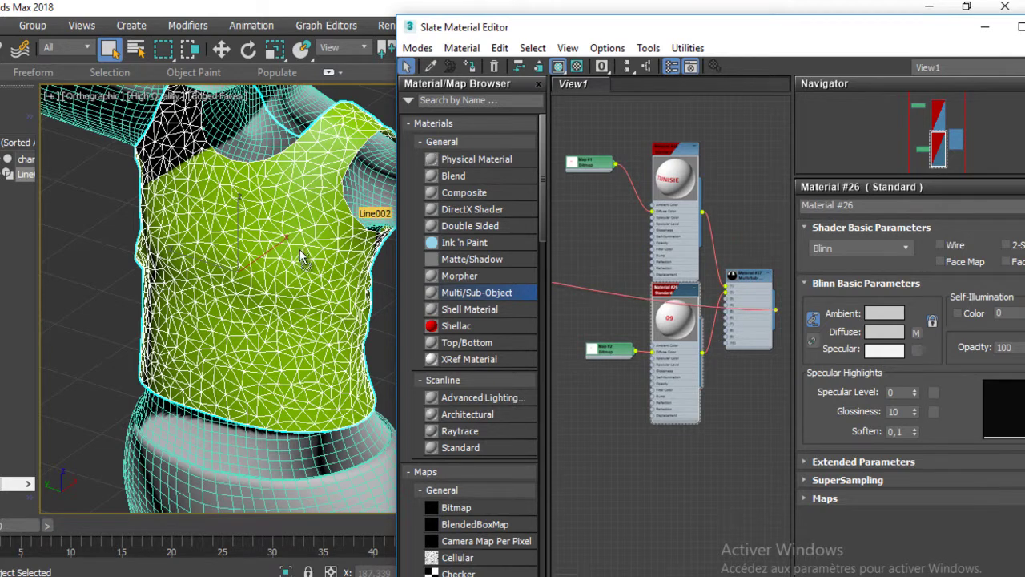
Step: Assign the Multi/Sub-Object material to the tank top and show its parameters (Material #25 in ID 1, #26 in ID 2)
{"action": "mouse_move", "coordinate": [297, 245]}
{"action": "middle_mouse_down", "text": "alt"}
{"action": "mouse_move", "coordinate": [410, 251]}
{"action": "mouse_move", "coordinate": [267, 271]}
{"action": "middle_mouse_up", "text": "alt"}
{"action": "scroll", "coordinate": [761, 281], "scroll_direction": "up", "scroll_amount": 2}
{"action": "scroll", "coordinate": [740, 295], "scroll_direction": "up", "scroll_amount": 3}
{"action": "scroll", "coordinate": [740, 295], "scroll_direction": "up", "scroll_amount": 2}
{"action": "scroll", "coordinate": [673, 296], "scroll_direction": "up", "scroll_amount": 2}
{"action": "middle_click_drag", "start_coordinate": [673, 296], "coordinate": [681, 296]}
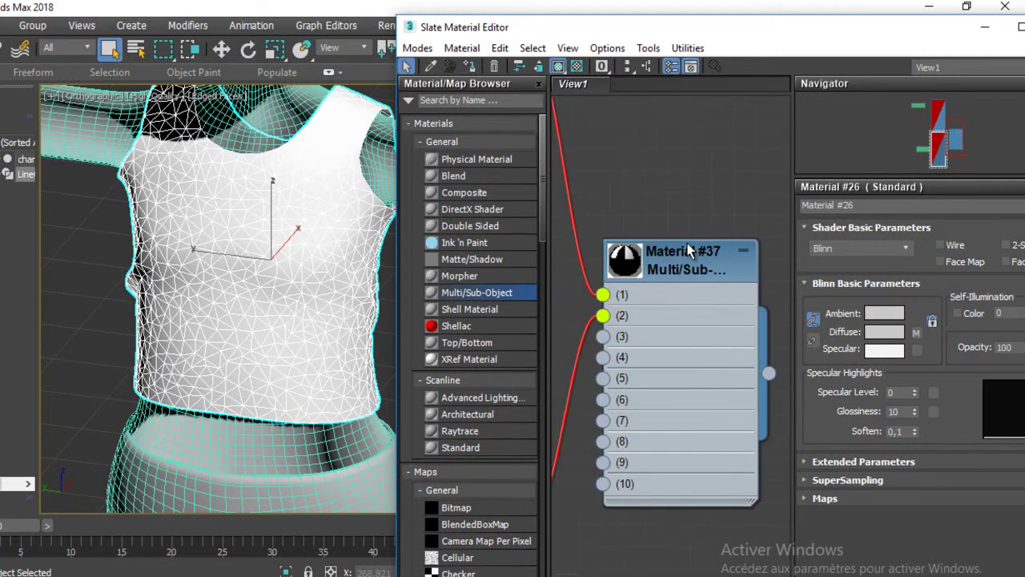
{"action": "double_click", "coordinate": [689, 262]}
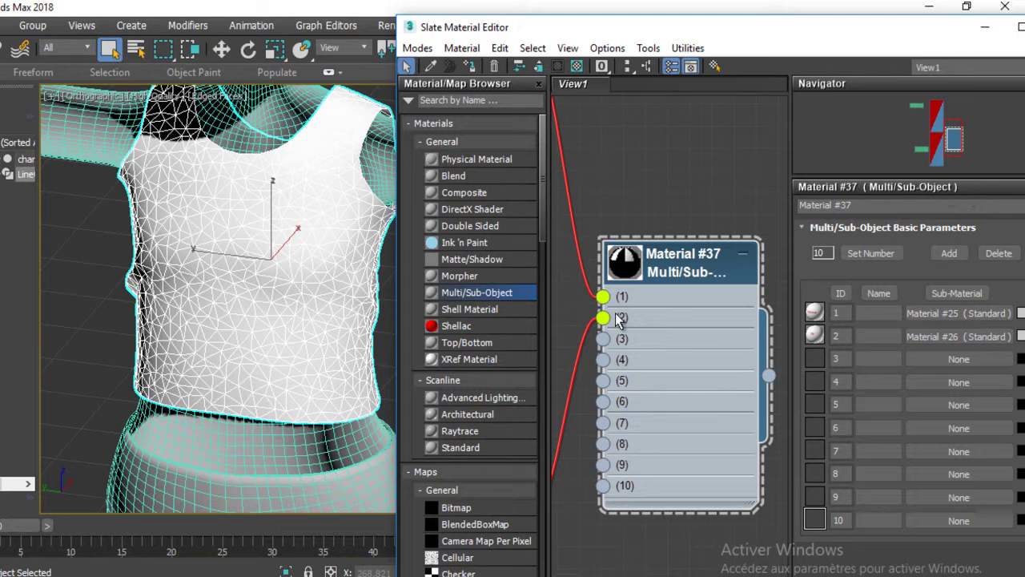
Step: Undo the stray duplicate Multi/Sub-Object node and select the TUNISIE material node
{"action": "left_click_drag", "start_coordinate": [662, 185], "coordinate": [663, 186]}
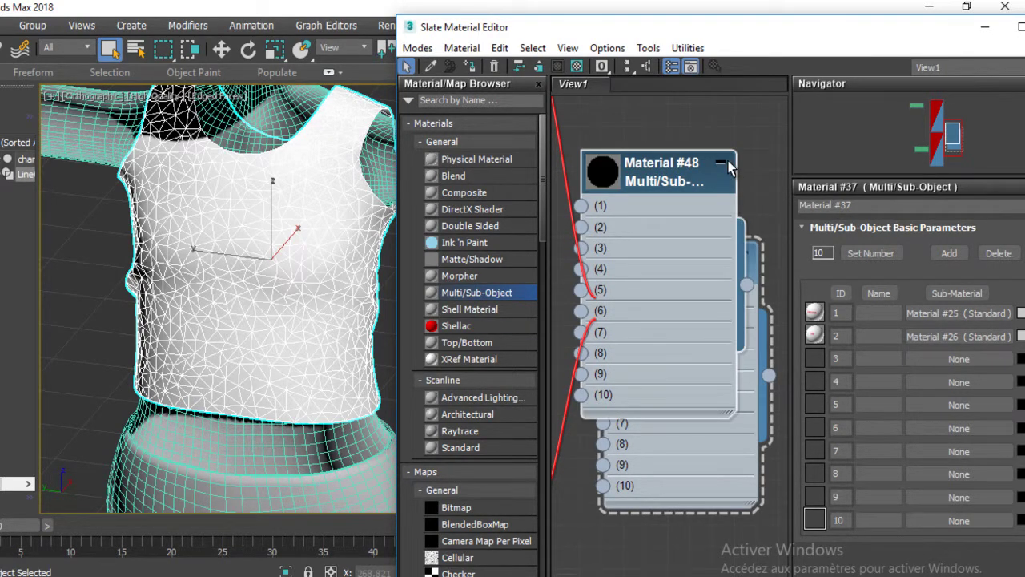
{"action": "key", "text": "ctrl+z"}
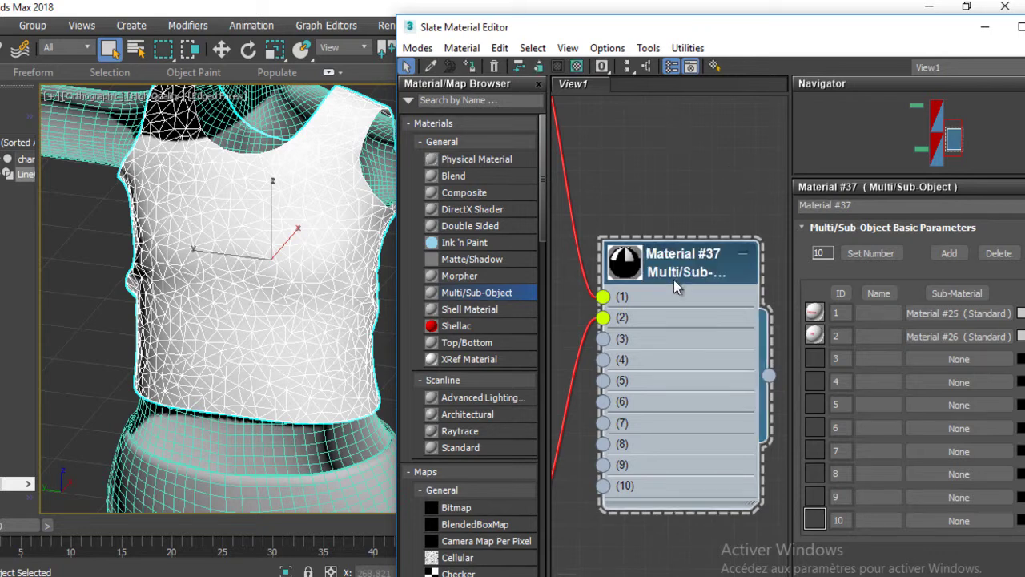
{"action": "scroll", "coordinate": [705, 288], "scroll_direction": "down", "scroll_amount": 2}
{"action": "scroll", "coordinate": [707, 282], "scroll_direction": "down", "scroll_amount": 1}
{"action": "scroll", "coordinate": [707, 282], "scroll_direction": "down", "scroll_amount": 1}
{"action": "scroll", "coordinate": [707, 282], "scroll_direction": "down", "scroll_amount": 1}
{"action": "middle_click_drag", "start_coordinate": [708, 282], "coordinate": [746, 306]}
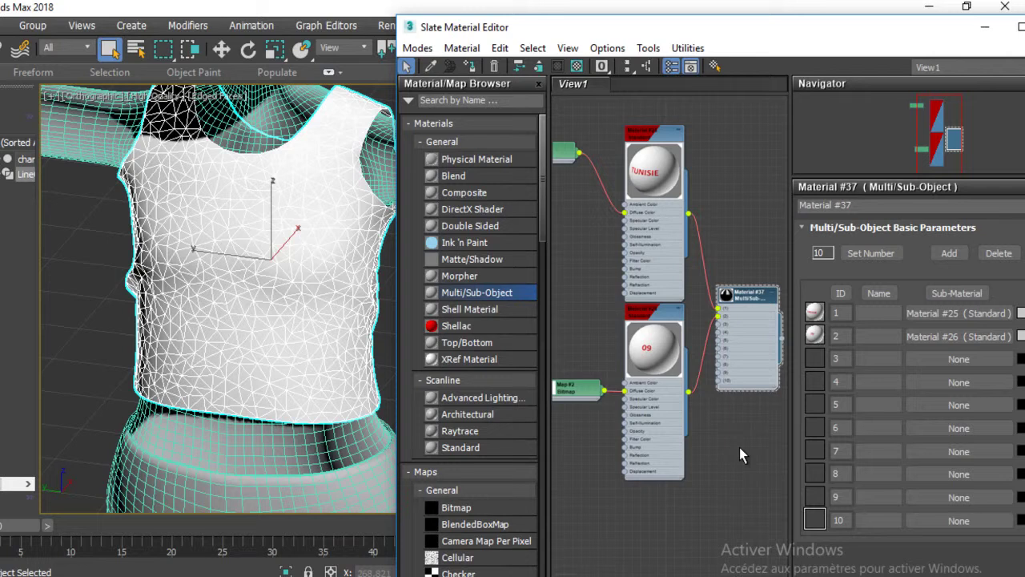
{"action": "left_click", "coordinate": [653, 141]}
{"action": "mouse_move", "coordinate": [662, 513]}
{"action": "middle_mouse_down"}
{"action": "mouse_move", "coordinate": [670, 390]}
{"action": "mouse_move", "coordinate": [641, 225]}
{"action": "middle_mouse_up"}
Step: Add a new Standard material node and apply it to the tank top
{"action": "left_click", "coordinate": [469, 445]}
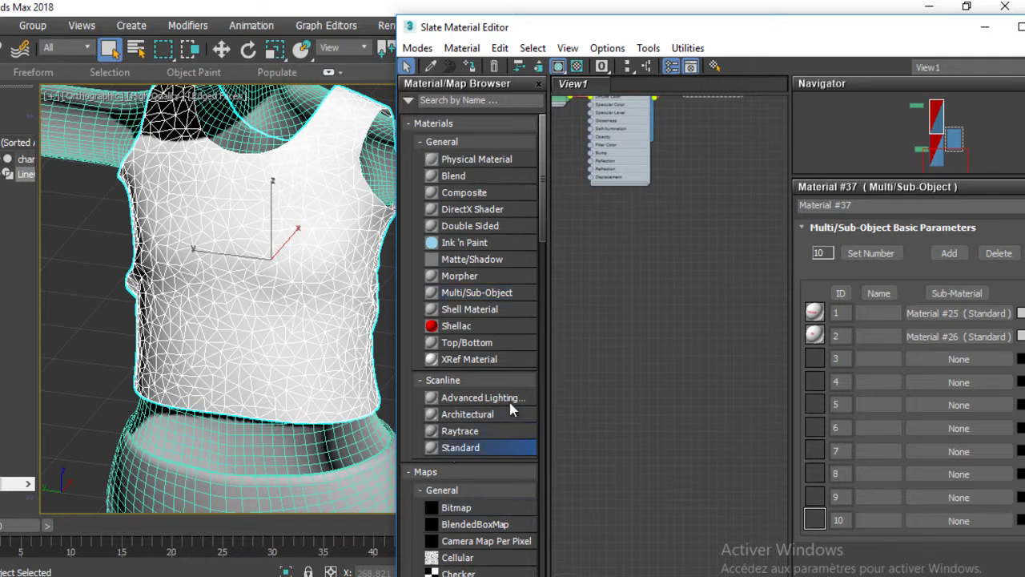
{"action": "left_click_drag", "start_coordinate": [686, 342], "coordinate": [687, 340]}
{"action": "double_click", "coordinate": [666, 337]}
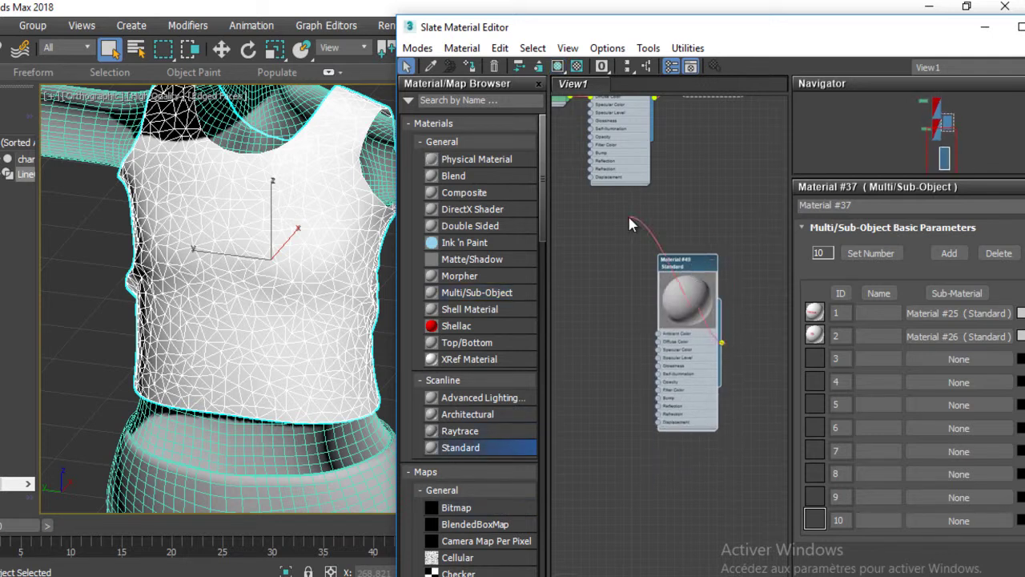
{"action": "left_click_drag", "start_coordinate": [720, 242], "coordinate": [237, 253]}
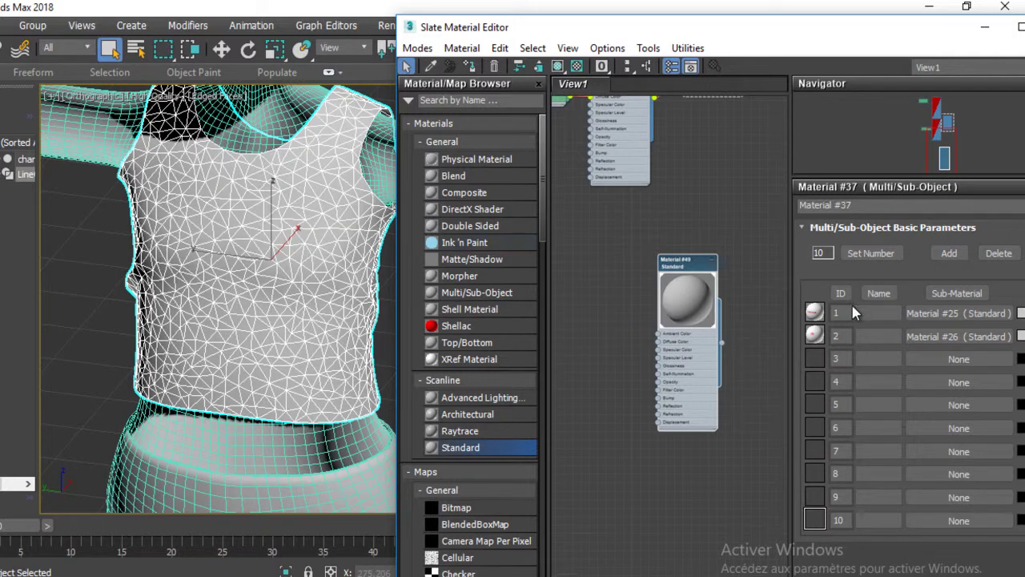
{"action": "double_click", "coordinate": [695, 266]}
Step: Set the new material's Ambient colour to black and view the black tank top without wireframe edges
{"action": "left_click", "coordinate": [889, 314]}
{"action": "left_click", "coordinate": [318, 121]}
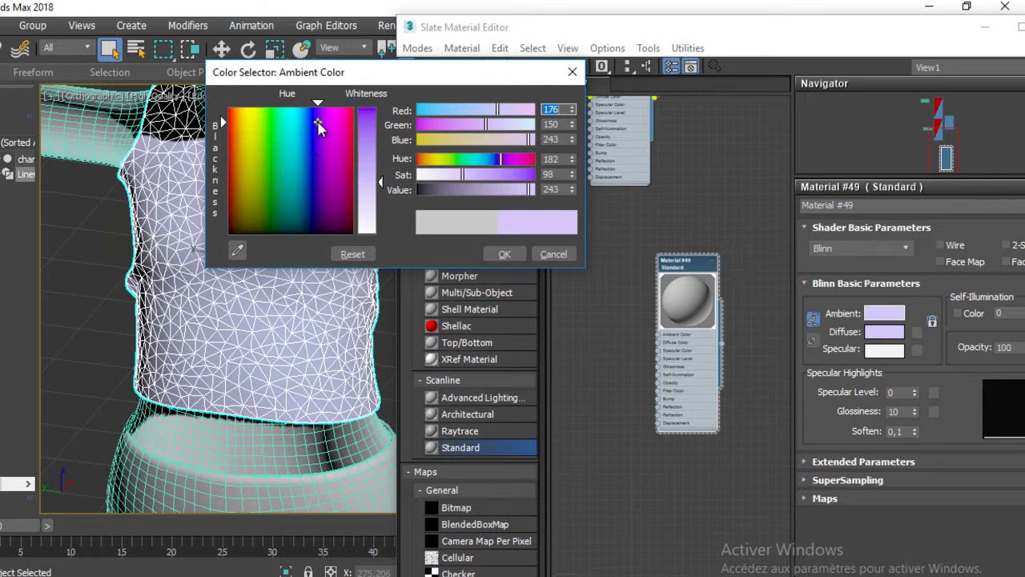
{"action": "left_click", "coordinate": [505, 254]}
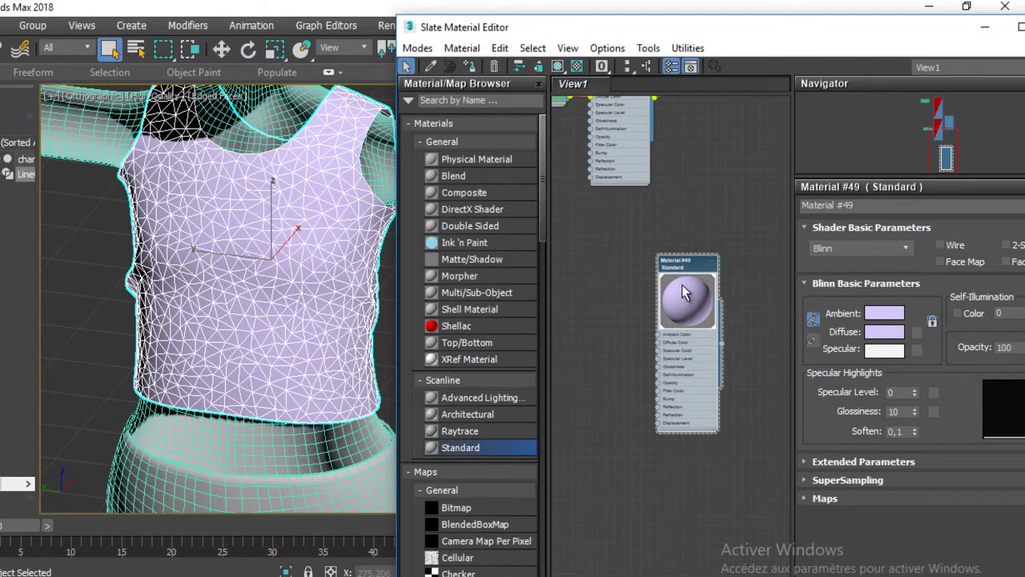
{"action": "left_click", "coordinate": [874, 314]}
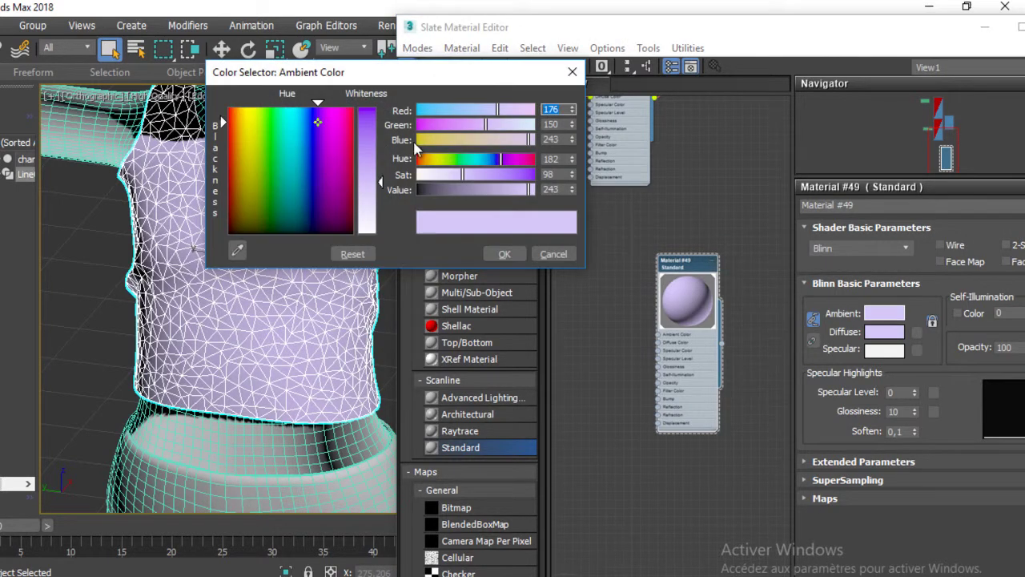
{"action": "left_click_drag", "start_coordinate": [223, 121], "coordinate": [221, 228]}
{"action": "left_click", "coordinate": [513, 254]}
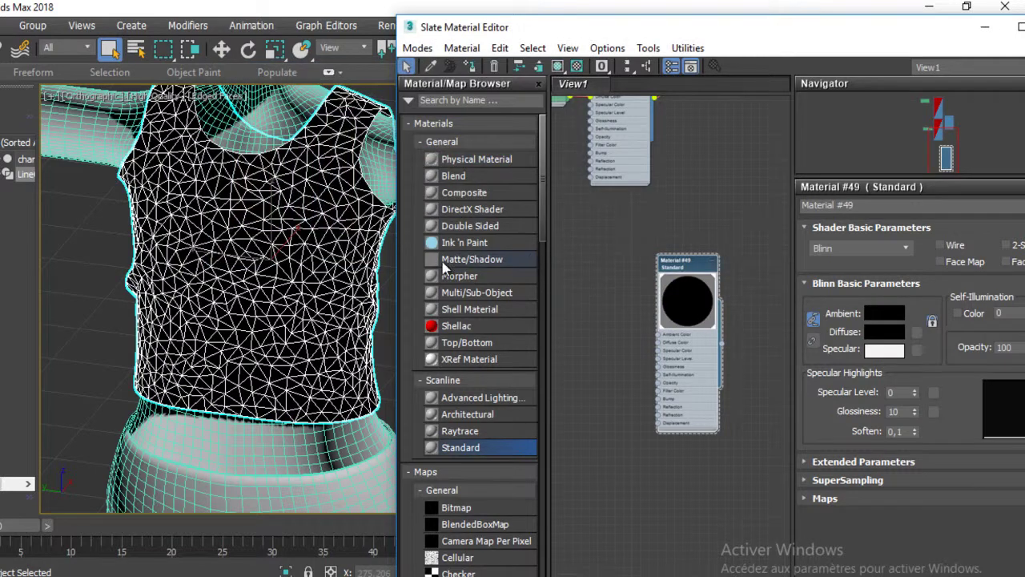
{"action": "mouse_move", "coordinate": [280, 240]}
{"action": "middle_mouse_down", "text": "alt"}
{"action": "mouse_move", "coordinate": [316, 273]}
{"action": "mouse_move", "coordinate": [242, 275]}
{"action": "mouse_move", "coordinate": [263, 282]}
{"action": "middle_mouse_up", "text": "alt"}
{"action": "key", "text": "F4"}
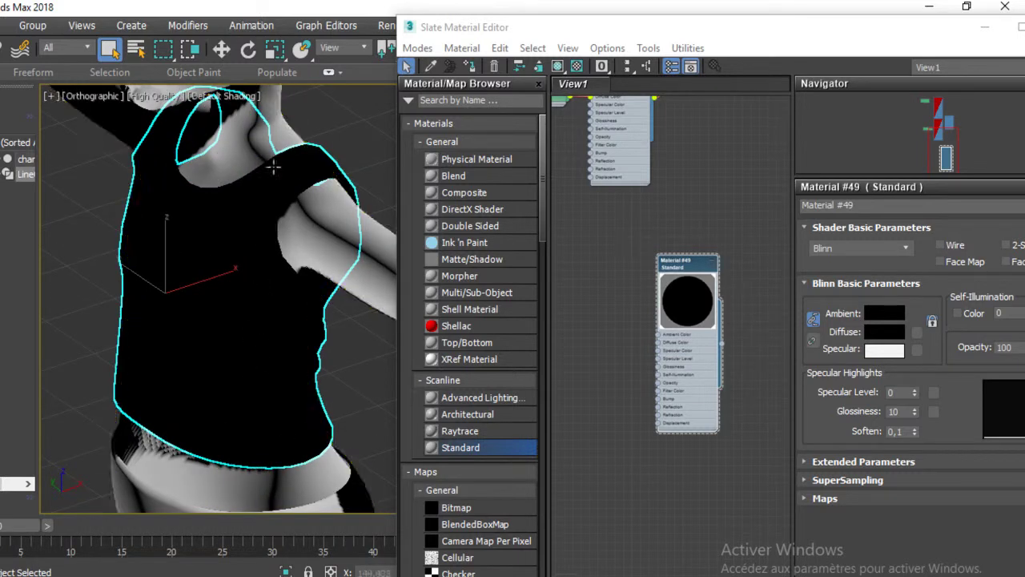
{"action": "middle_click_drag", "start_coordinate": [363, 233], "coordinate": [253, 240], "text": "alt"}
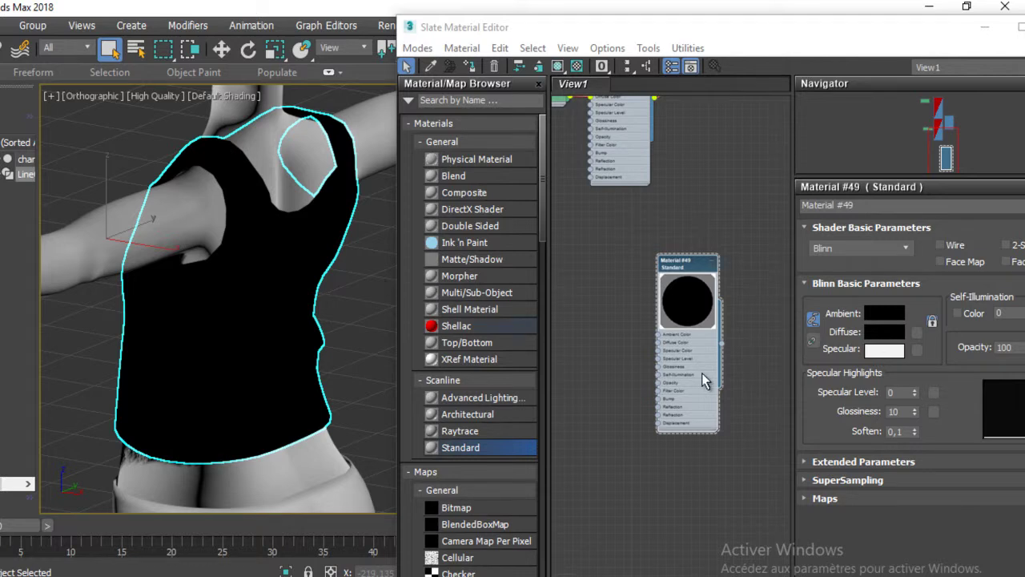
{"action": "middle_click_drag", "start_coordinate": [675, 370], "coordinate": [657, 287]}
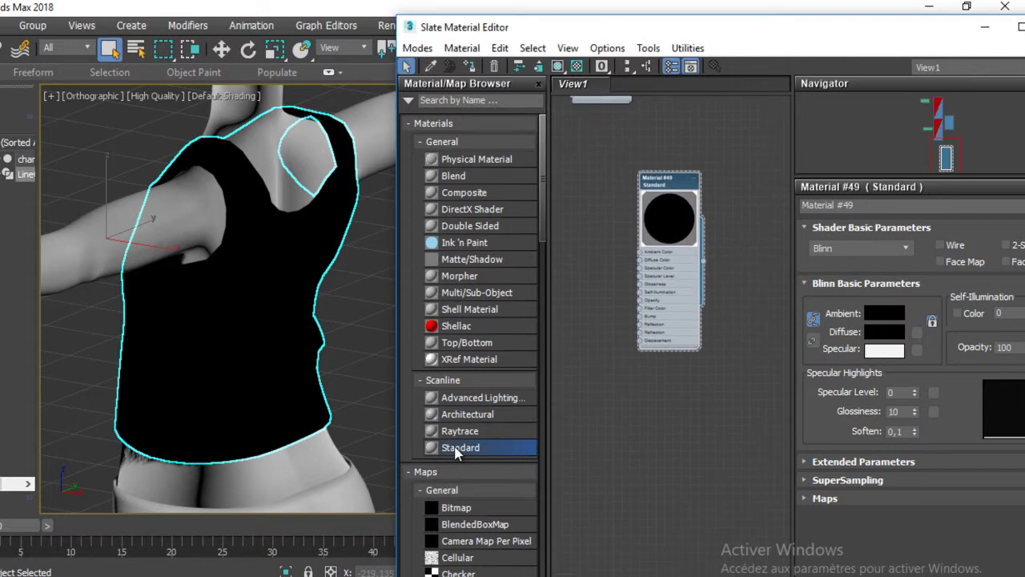
Step: Add a second Standard material node beside the black one
{"action": "mouse_move", "coordinate": [692, 384]}
{"action": "left_mouse_down"}
{"action": "mouse_move", "coordinate": [673, 387]}
{"action": "mouse_move", "coordinate": [674, 364]}
{"action": "left_mouse_up"}
{"action": "left_click", "coordinate": [648, 367]}
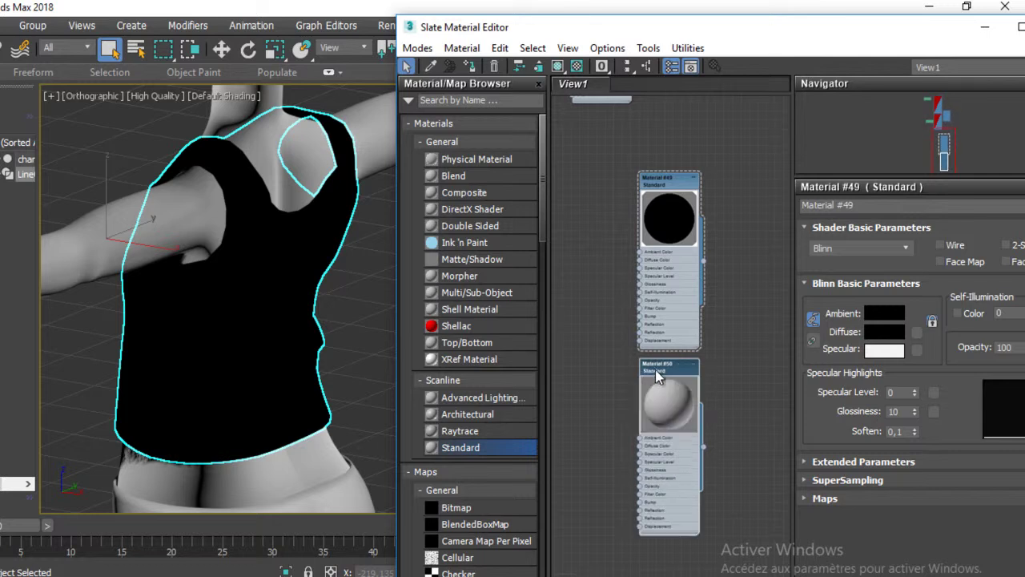
{"action": "right_click", "coordinate": [655, 370]}
{"action": "left_click", "coordinate": [619, 251]}
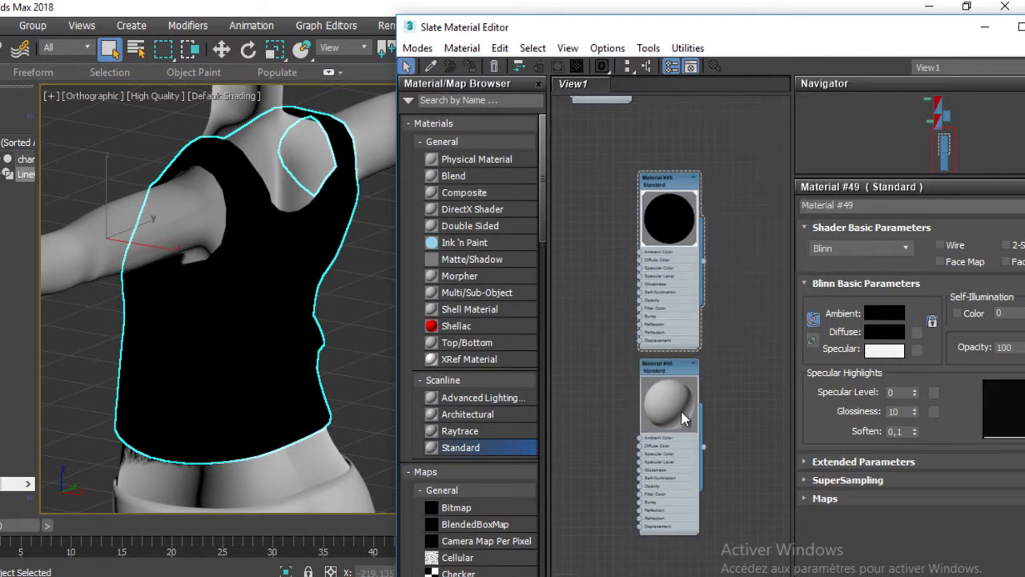
{"action": "left_click", "coordinate": [672, 367]}
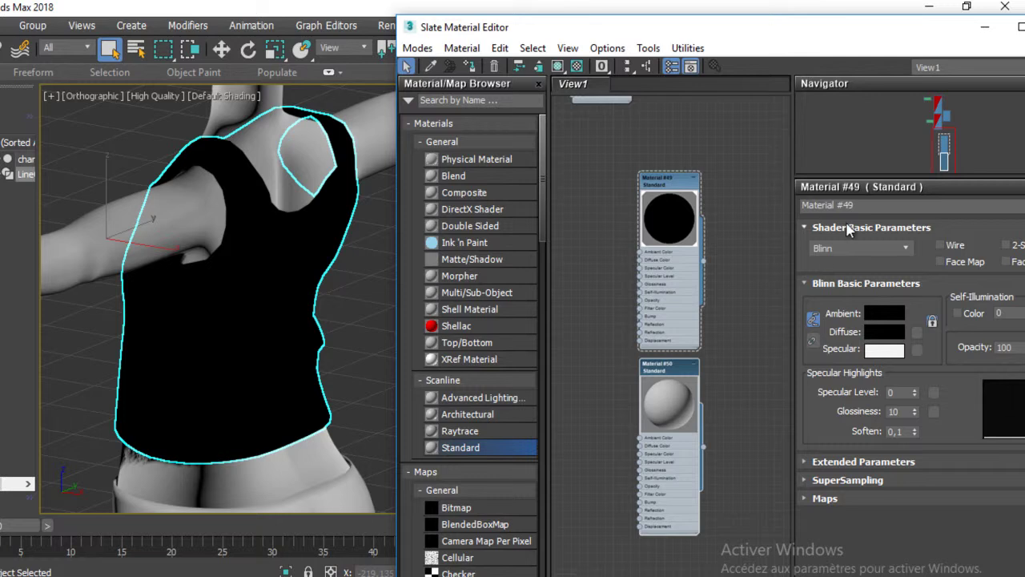
Step: Undo an accidental white Ambient colour change on the black material
{"action": "left_click", "coordinate": [885, 314]}
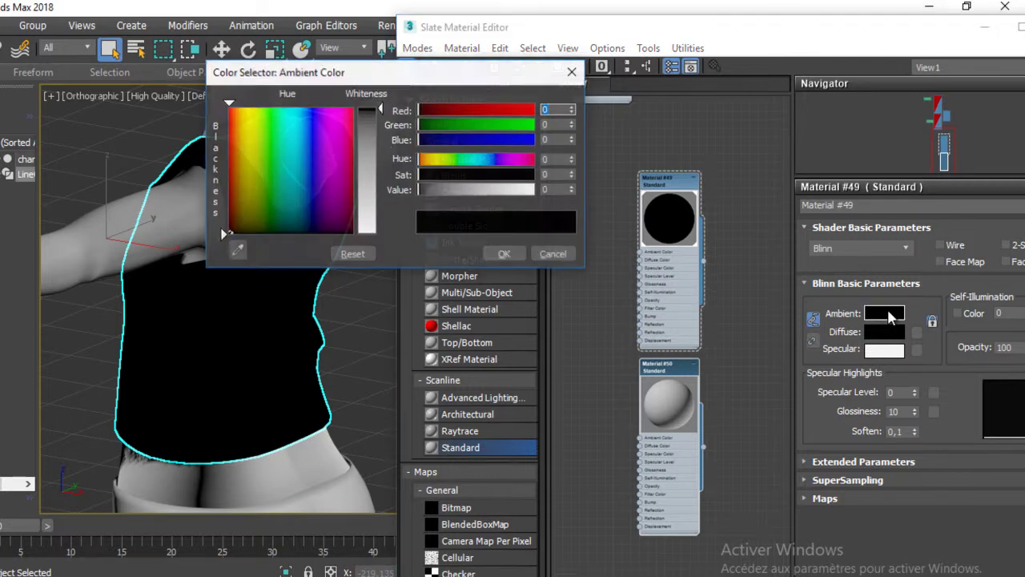
{"action": "left_click_drag", "start_coordinate": [382, 153], "coordinate": [379, 228]}
{"action": "left_click", "coordinate": [505, 254]}
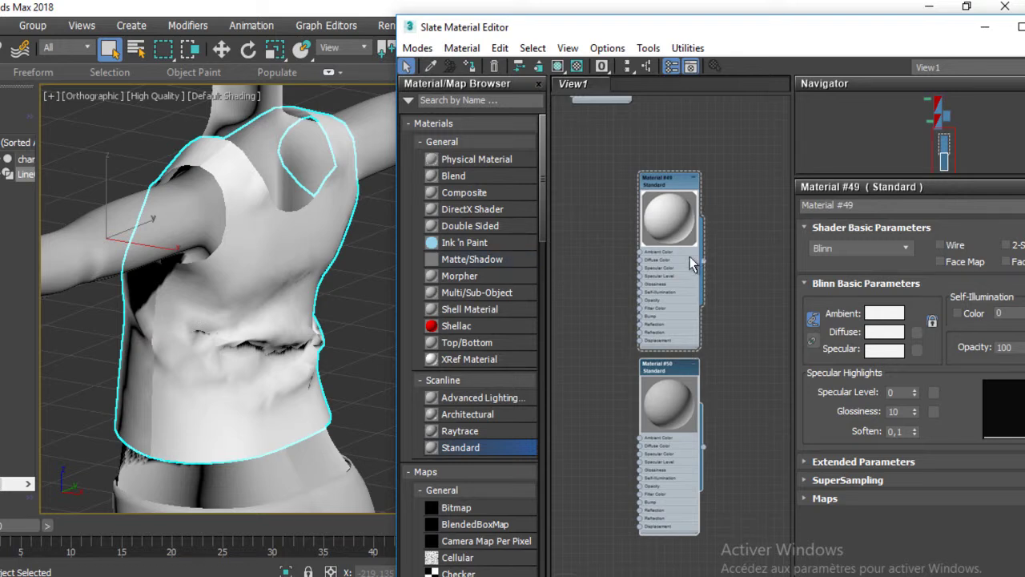
{"action": "key", "text": "ctrl+z"}
Step: Set the second material's Ambient colour to grey 164 and apply it to the tank top
{"action": "left_click", "coordinate": [669, 371]}
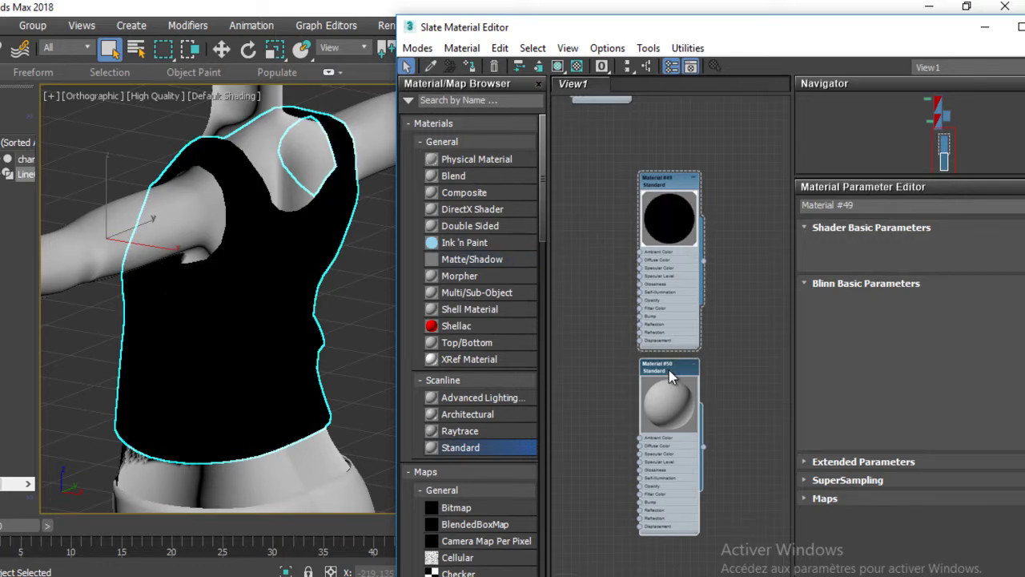
{"action": "left_click", "coordinate": [881, 314]}
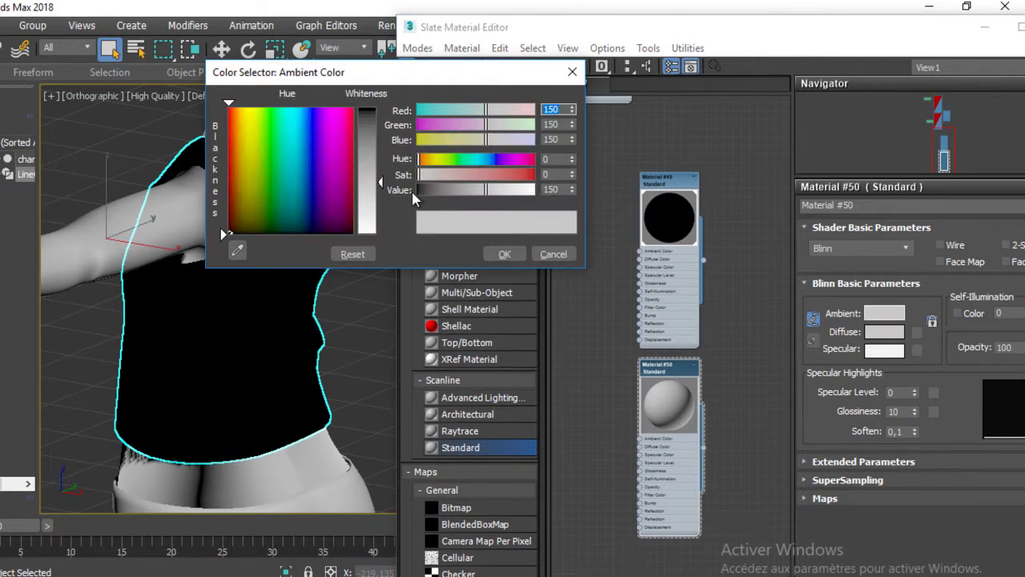
{"action": "left_click_drag", "start_coordinate": [385, 185], "coordinate": [384, 190]}
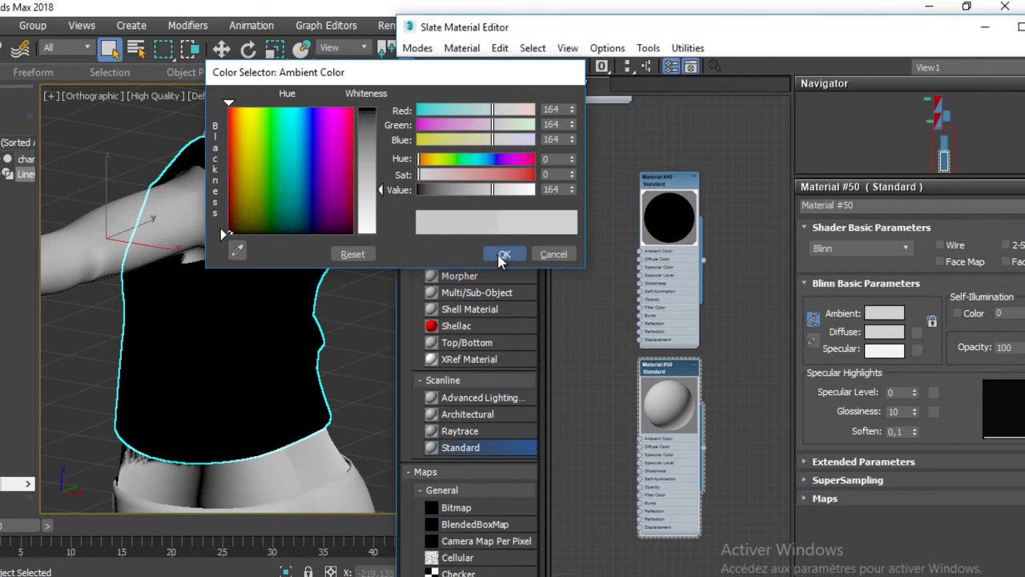
{"action": "left_click", "coordinate": [501, 255]}
{"action": "left_click_drag", "start_coordinate": [702, 447], "coordinate": [262, 344]}
Step: Create a Multi/Sub-Object material with Material #49 in slot 1 and Material #50 in slot 2
{"action": "middle_click_drag", "start_coordinate": [702, 296], "coordinate": [606, 293]}
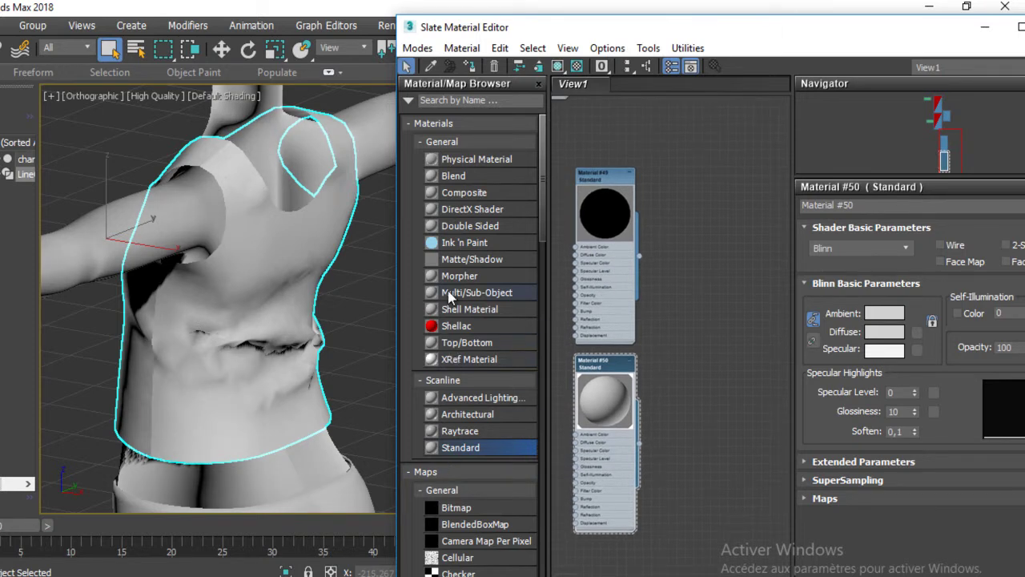
{"action": "left_click_drag", "start_coordinate": [458, 296], "coordinate": [649, 266]}
{"action": "left_click_drag", "start_coordinate": [740, 286], "coordinate": [709, 269]}
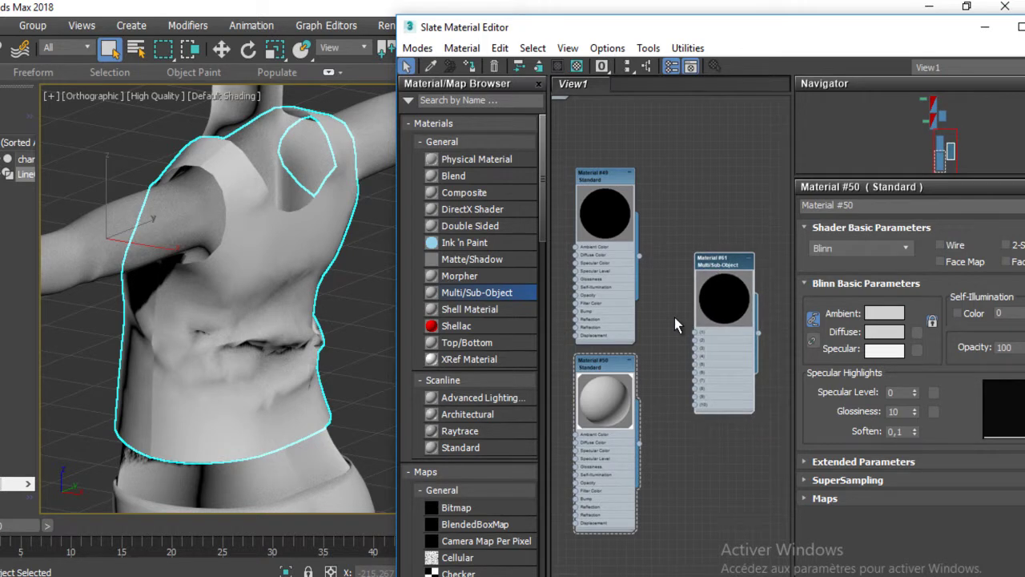
{"action": "scroll", "coordinate": [675, 316], "scroll_direction": "up", "scroll_amount": 3}
{"action": "left_click_drag", "start_coordinate": [616, 218], "coordinate": [708, 344]}
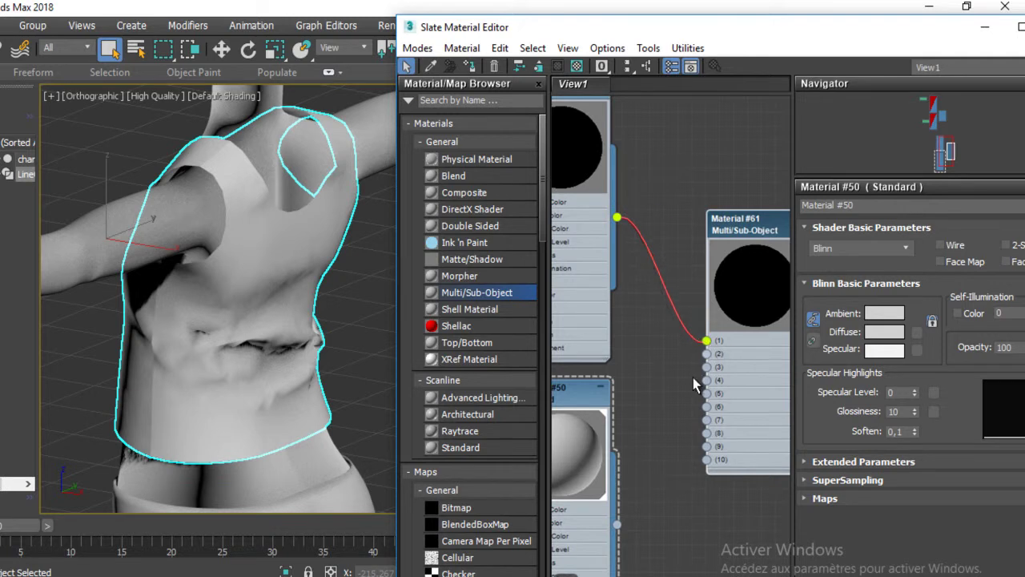
{"action": "middle_click_drag", "start_coordinate": [659, 414], "coordinate": [629, 324]}
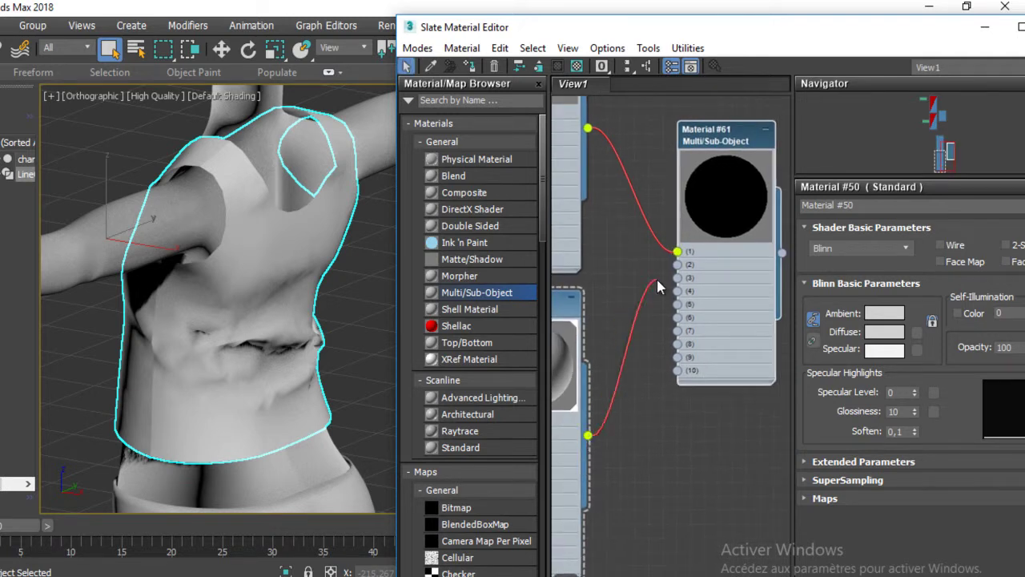
{"action": "left_click_drag", "start_coordinate": [609, 391], "coordinate": [675, 272]}
Step: Apply the Multi/Sub-Object material #61 to the tank top and view the shirt's front
{"action": "scroll", "coordinate": [664, 301], "scroll_direction": "down", "scroll_amount": 1}
{"action": "scroll", "coordinate": [663, 300], "scroll_direction": "down", "scroll_amount": 2}
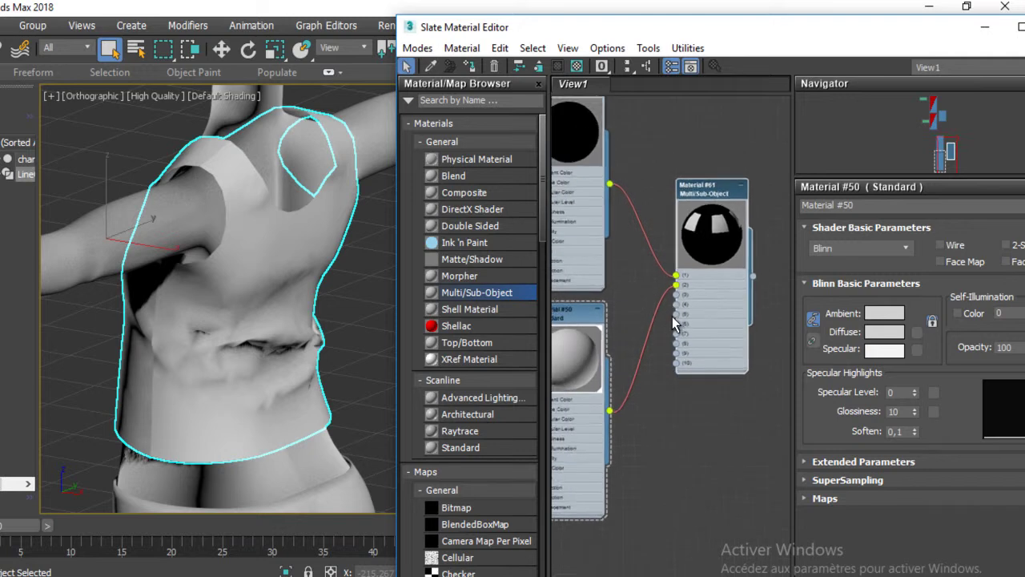
{"action": "scroll", "coordinate": [672, 316], "scroll_direction": "down", "scroll_amount": 1}
{"action": "double_click", "coordinate": [701, 231]}
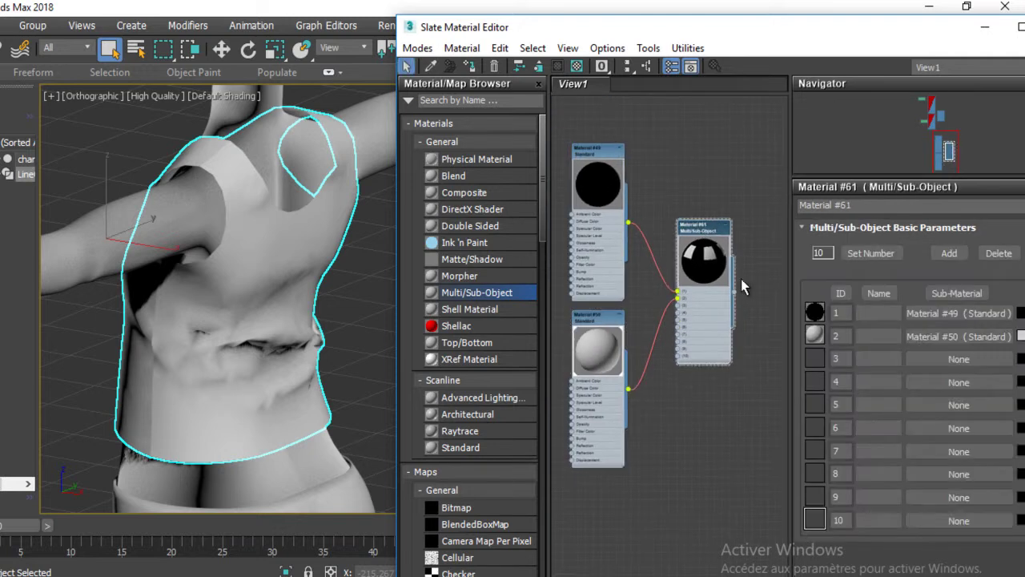
{"action": "left_click_drag", "start_coordinate": [754, 255], "coordinate": [258, 278]}
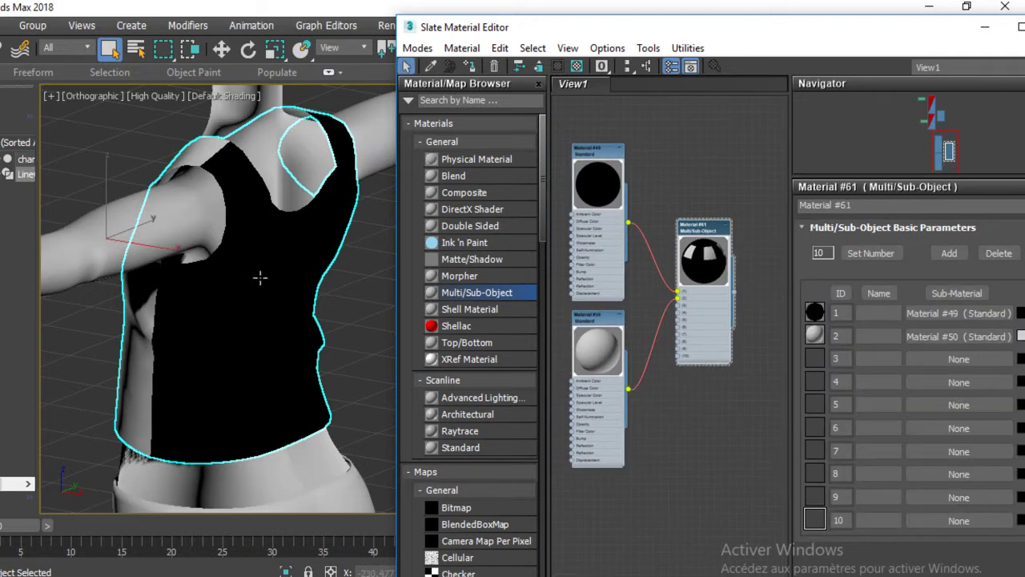
{"action": "mouse_move", "coordinate": [254, 295]}
{"action": "middle_mouse_down", "text": "alt"}
{"action": "mouse_move", "coordinate": [286, 339]}
{"action": "mouse_move", "coordinate": [622, 336]}
{"action": "mouse_move", "coordinate": [354, 337]}
{"action": "mouse_move", "coordinate": [286, 320]}
{"action": "mouse_move", "coordinate": [420, 253]}
{"action": "mouse_move", "coordinate": [388, 237]}
{"action": "middle_mouse_up", "text": "alt"}
{"action": "scroll", "coordinate": [286, 321], "scroll_direction": "down", "scroll_amount": 3}
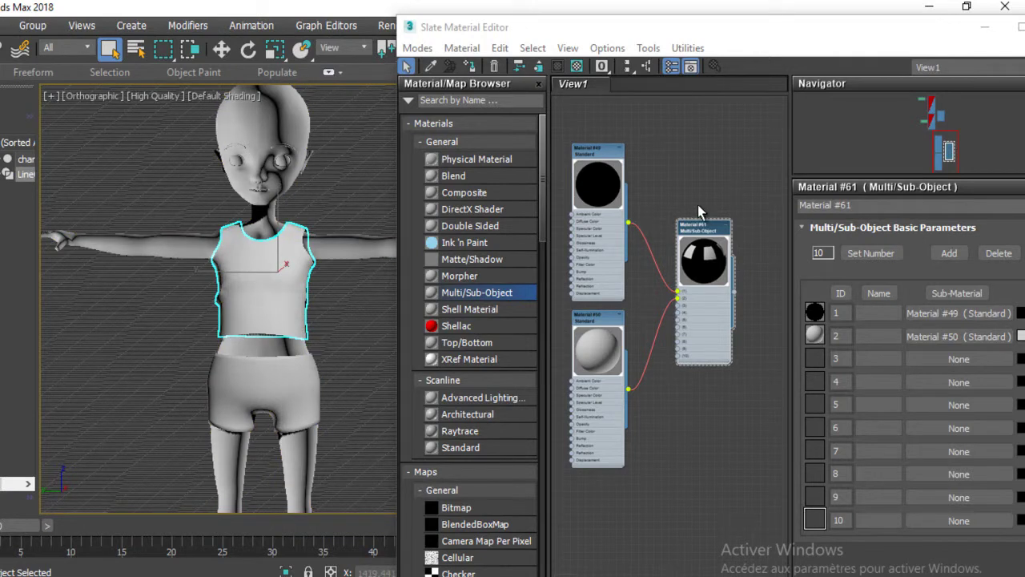
Step: Delete the old material nodes and bring the Multi/Sub #37 graph into view
{"action": "middle_click_drag", "start_coordinate": [723, 203], "coordinate": [681, 222]}
{"action": "left_click_drag", "start_coordinate": [592, 145], "coordinate": [732, 543]}
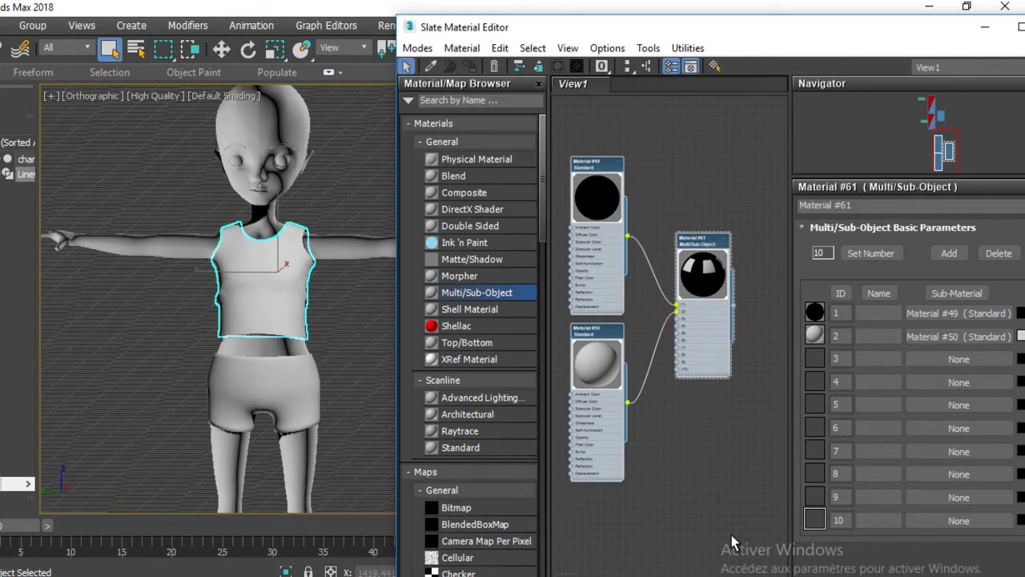
{"action": "key", "text": "Delete"}
{"action": "middle_click_drag", "start_coordinate": [694, 415], "coordinate": [700, 393]}
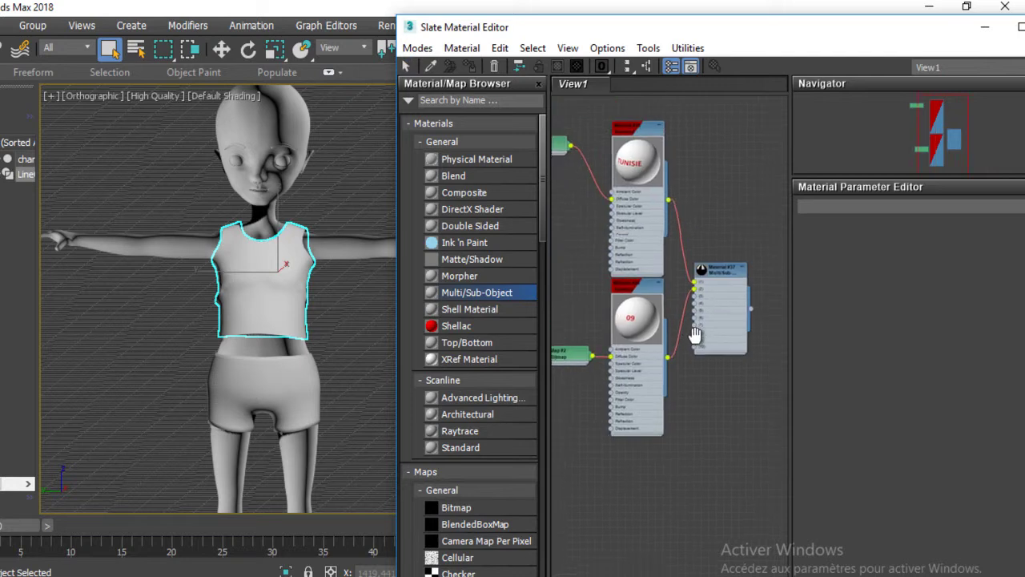
{"action": "scroll", "coordinate": [700, 392], "scroll_direction": "up", "scroll_amount": 2}
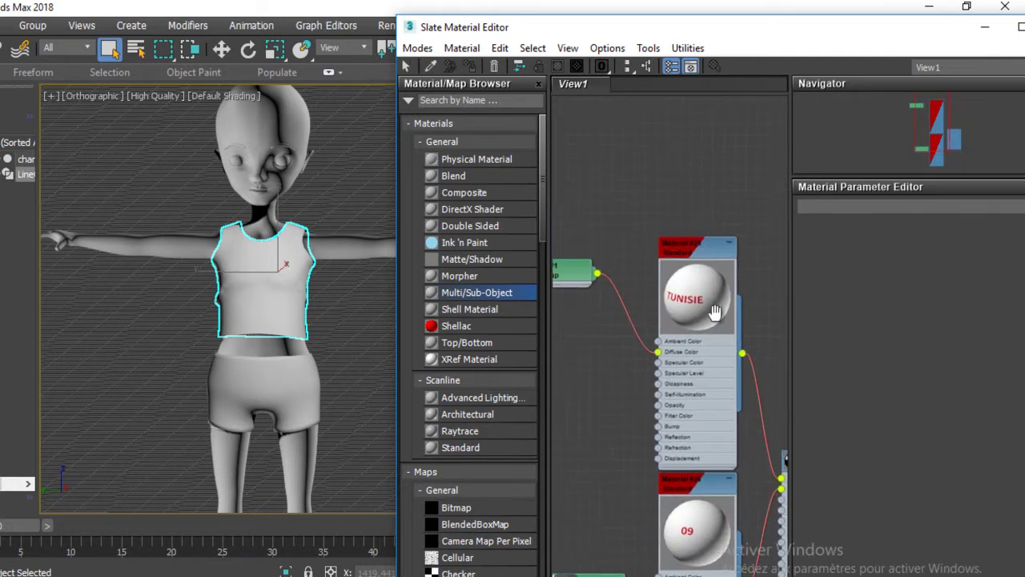
{"action": "left_click_drag", "start_coordinate": [703, 259], "coordinate": [695, 213]}
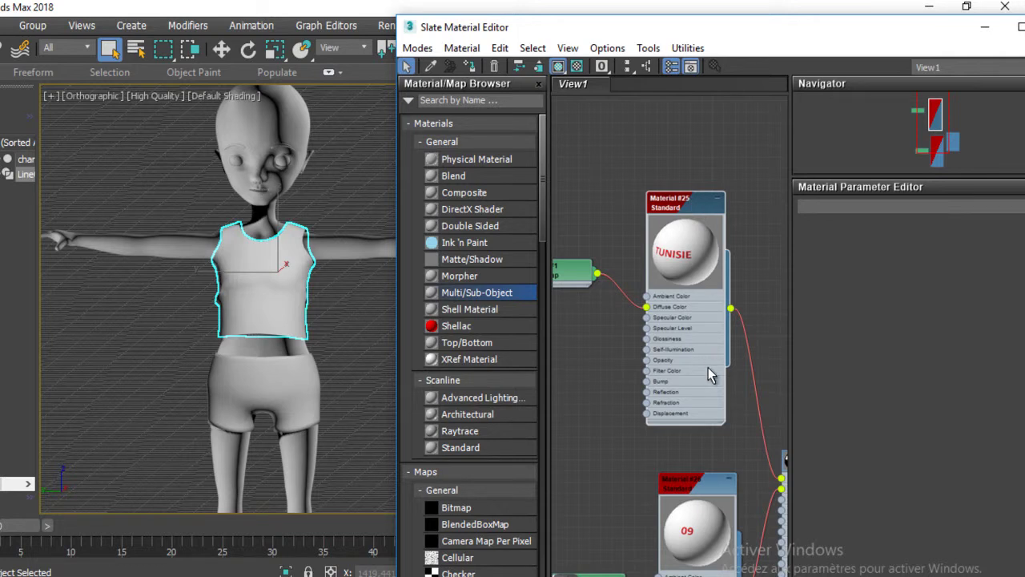
{"action": "middle_click_drag", "start_coordinate": [708, 360], "coordinate": [647, 285]}
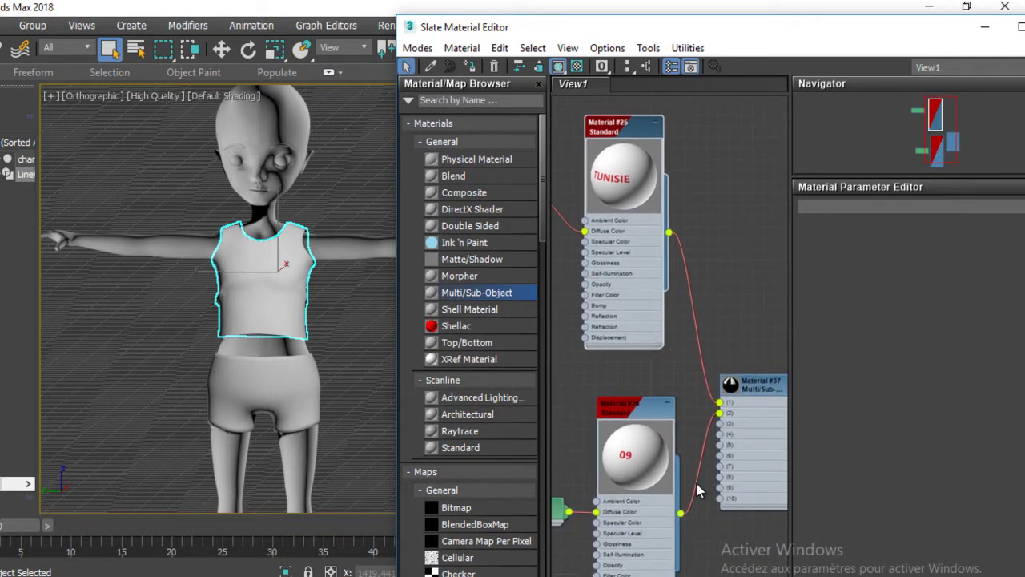
Step: Rewire the 09 material into Multi/Sub #37 and rearrange the 09 and TUNISIE nodes
{"action": "mouse_move", "coordinate": [720, 415]}
{"action": "left_mouse_down"}
{"action": "mouse_move", "coordinate": [700, 414]}
{"action": "mouse_move", "coordinate": [719, 413]}
{"action": "left_mouse_up"}
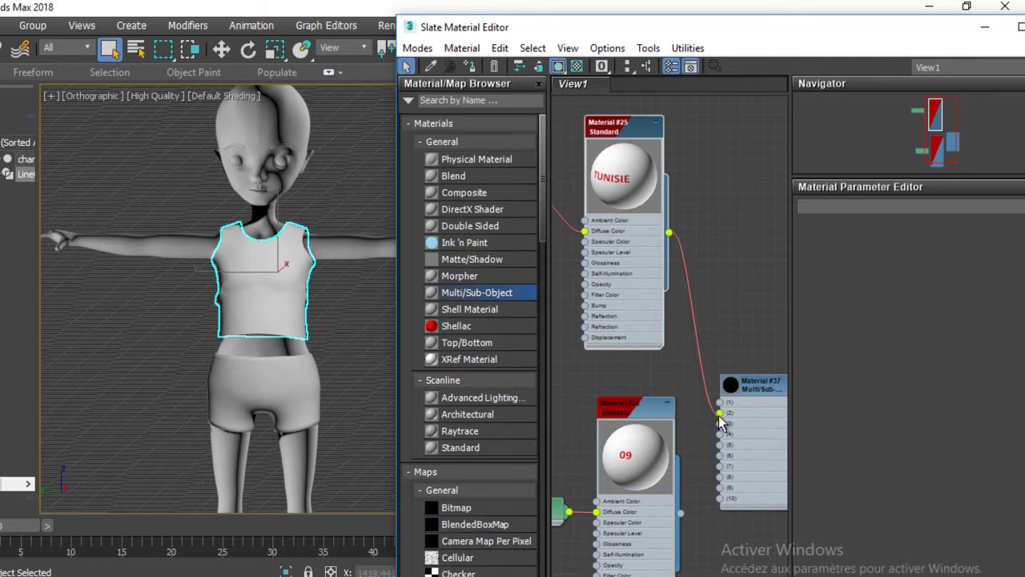
{"action": "left_click_drag", "start_coordinate": [680, 512], "coordinate": [720, 402]}
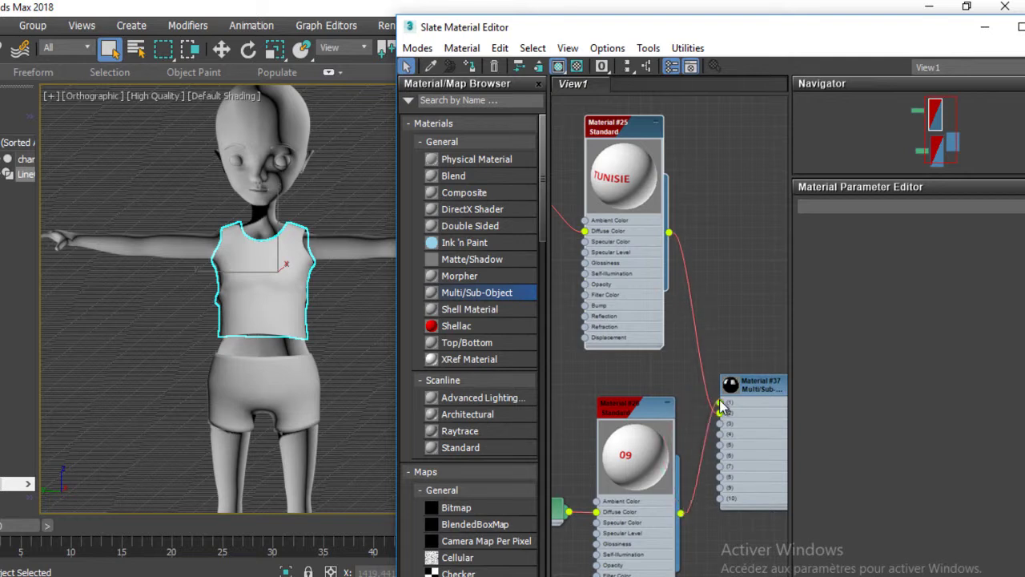
{"action": "scroll", "coordinate": [686, 404], "scroll_direction": "down", "scroll_amount": 3}
{"action": "left_click", "coordinate": [687, 404]}
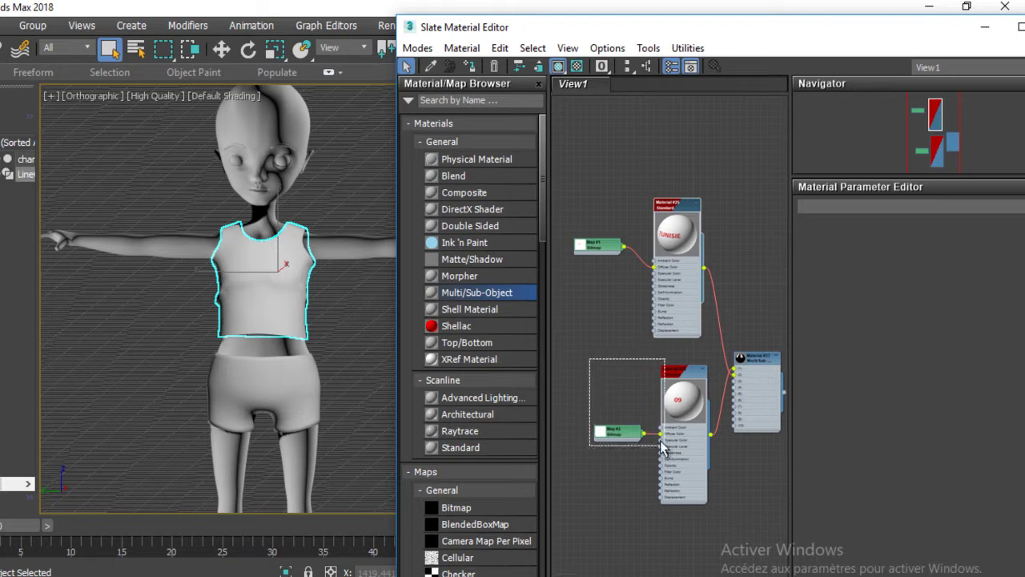
{"action": "left_click_drag", "start_coordinate": [682, 383], "coordinate": [670, 109]}
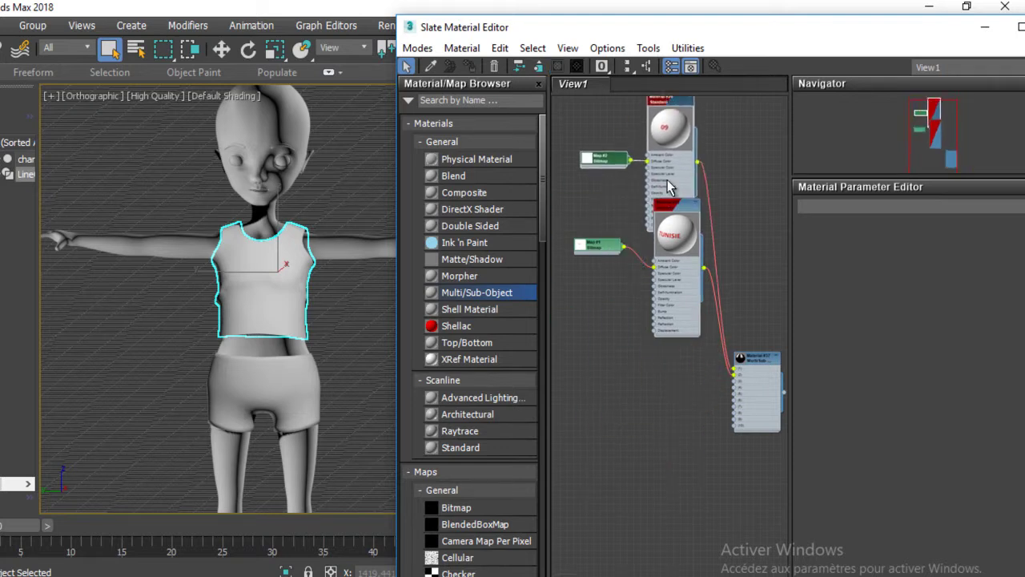
{"action": "left_click_drag", "start_coordinate": [673, 203], "coordinate": [686, 370]}
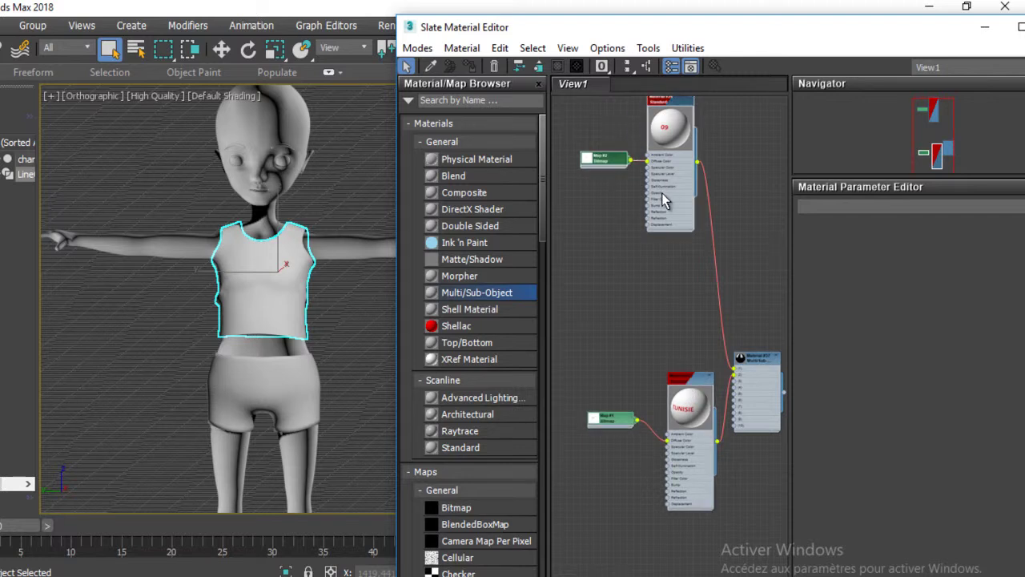
{"action": "left_click_drag", "start_coordinate": [661, 115], "coordinate": [681, 242]}
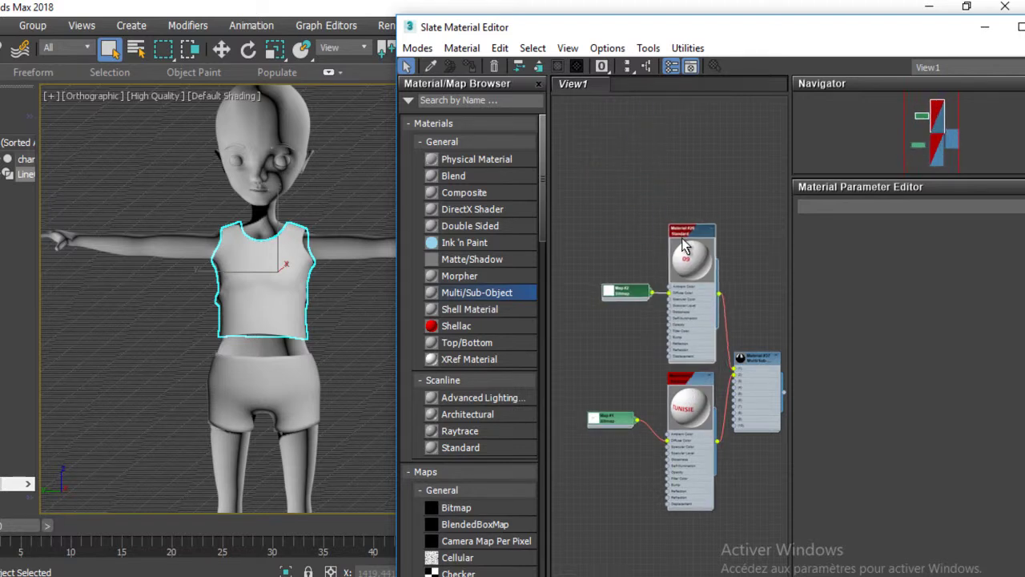
{"action": "middle_click_drag", "start_coordinate": [696, 303], "coordinate": [668, 231]}
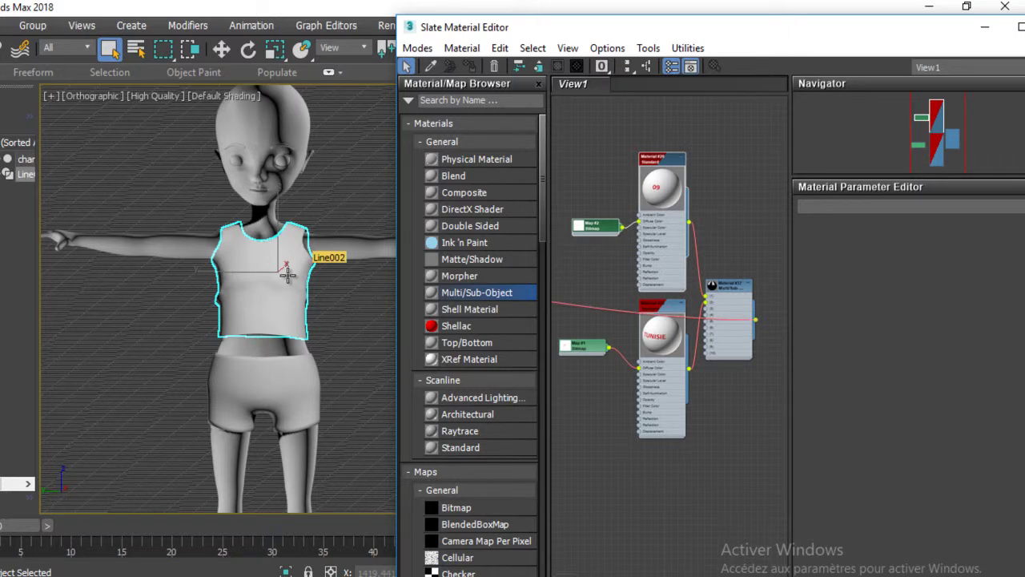
Step: Apply Multi/Sub #37 to the tank top, check both materials, and close the Slate editor
{"action": "left_click_drag", "start_coordinate": [721, 210], "coordinate": [309, 258]}
{"action": "middle_click_drag", "start_coordinate": [309, 250], "coordinate": [166, 311], "text": "alt"}
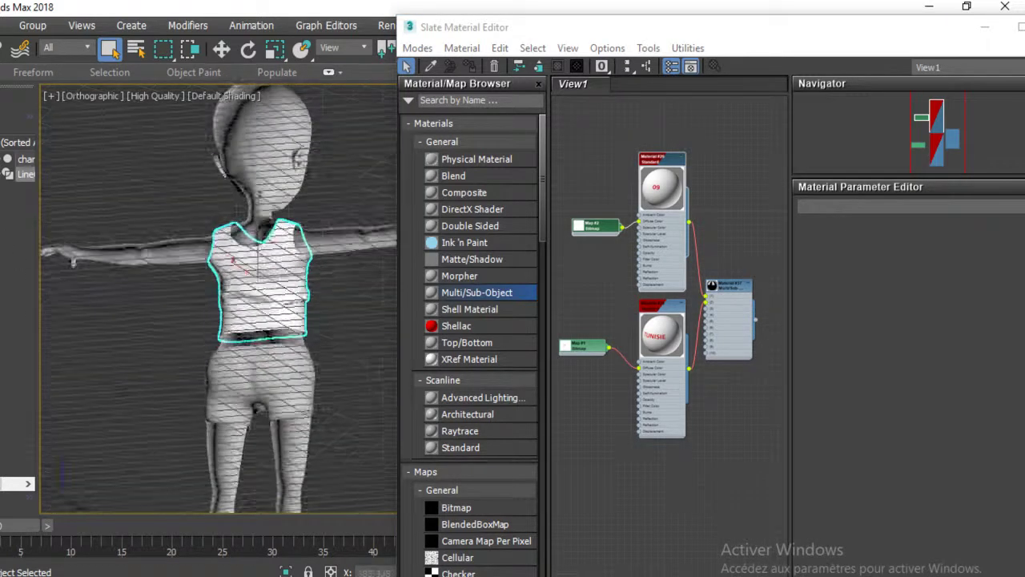
{"action": "left_click_drag", "start_coordinate": [775, 29], "coordinate": [618, 62]}
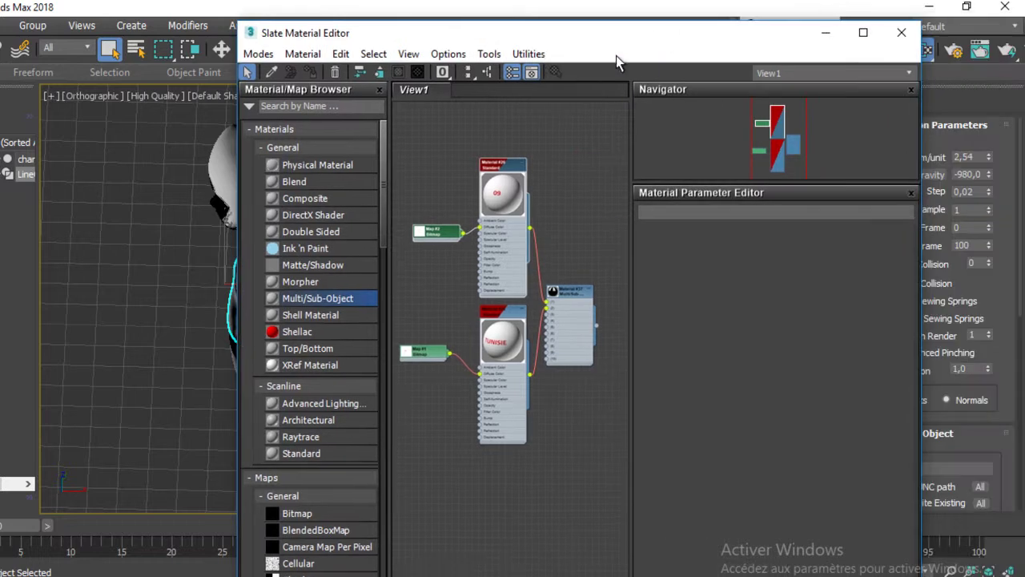
{"action": "double_click", "coordinate": [506, 175]}
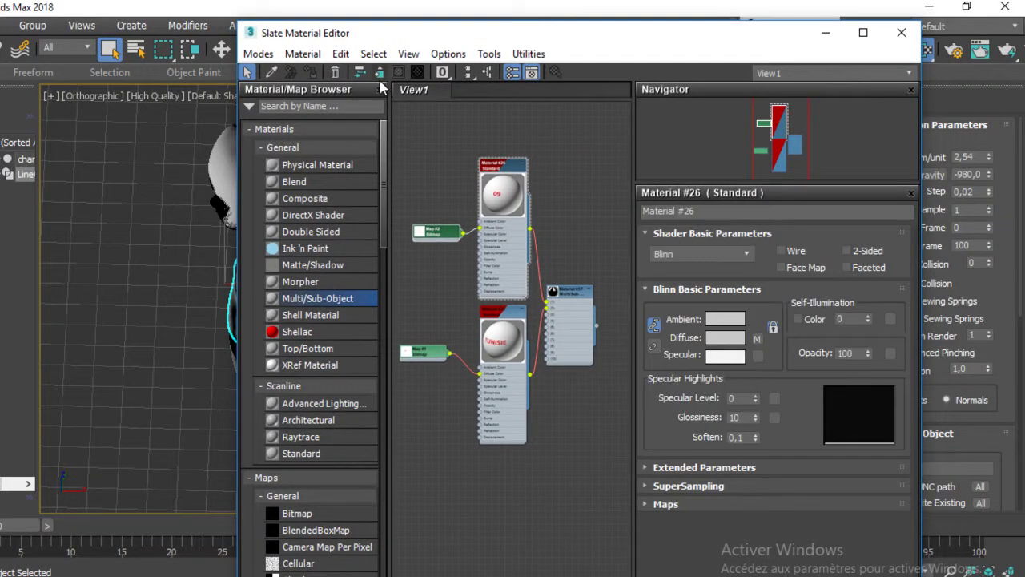
{"action": "left_click_drag", "start_coordinate": [429, 35], "coordinate": [552, 36]}
{"action": "double_click", "coordinate": [629, 321]}
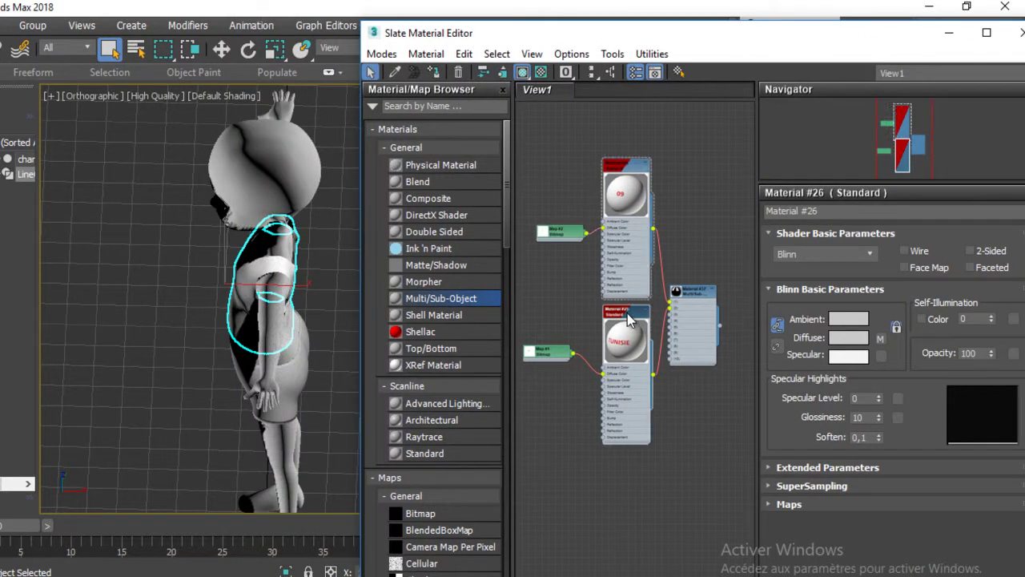
{"action": "double_click", "coordinate": [609, 168]}
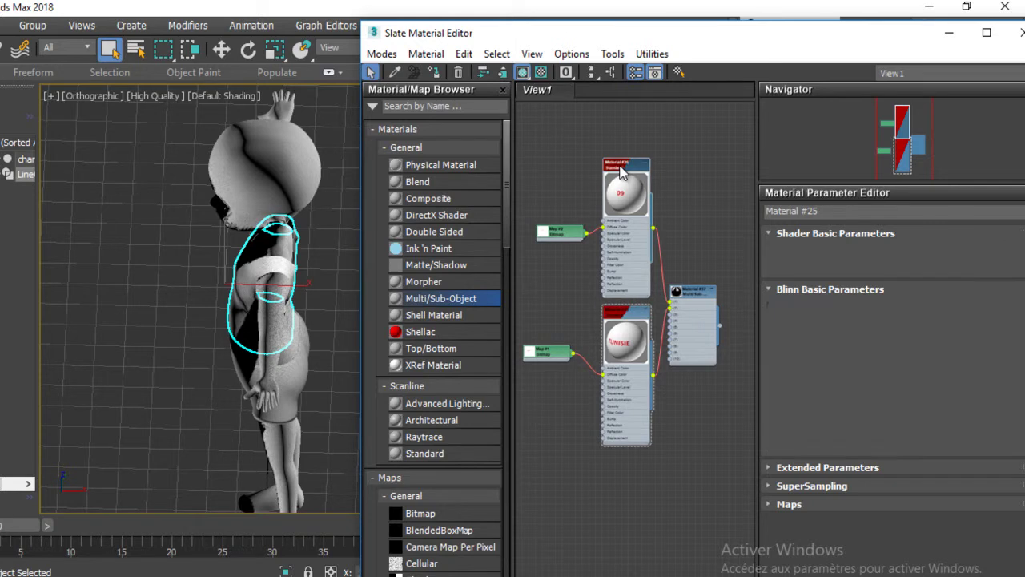
{"action": "left_click_drag", "start_coordinate": [773, 40], "coordinate": [669, 45]}
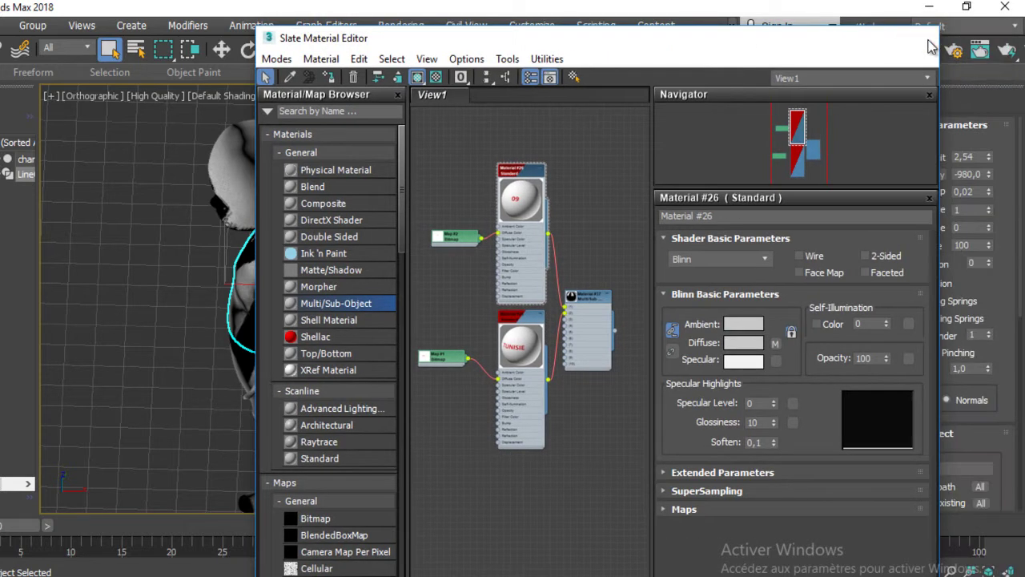
{"action": "left_click", "coordinate": [919, 38]}
{"action": "middle_click_drag", "start_coordinate": [281, 270], "coordinate": [420, 232], "text": "alt"}
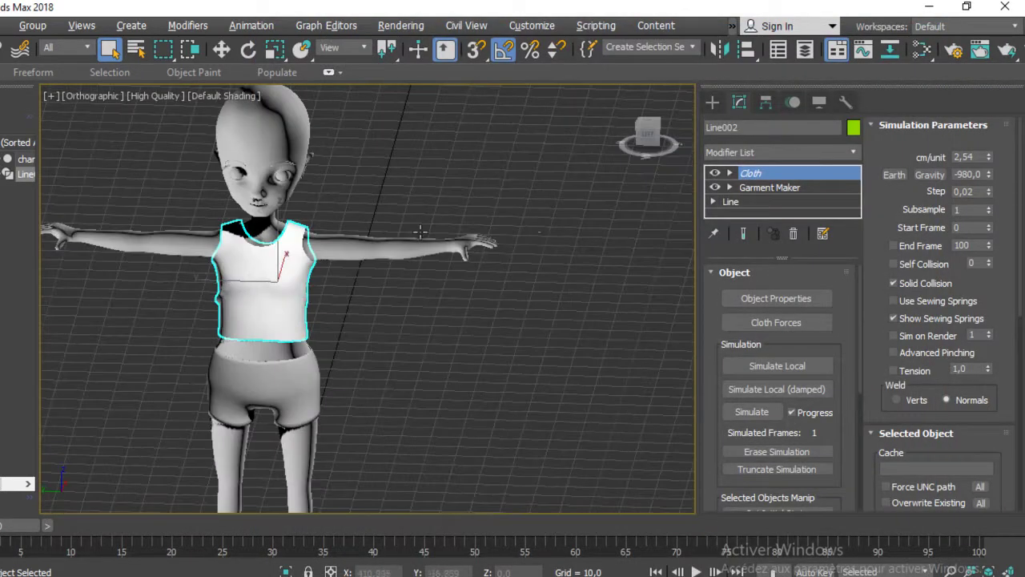
Step: Add an Unwrap UVW modifier above Cloth on the tank top (Line002)
{"action": "left_click", "coordinate": [752, 156]}
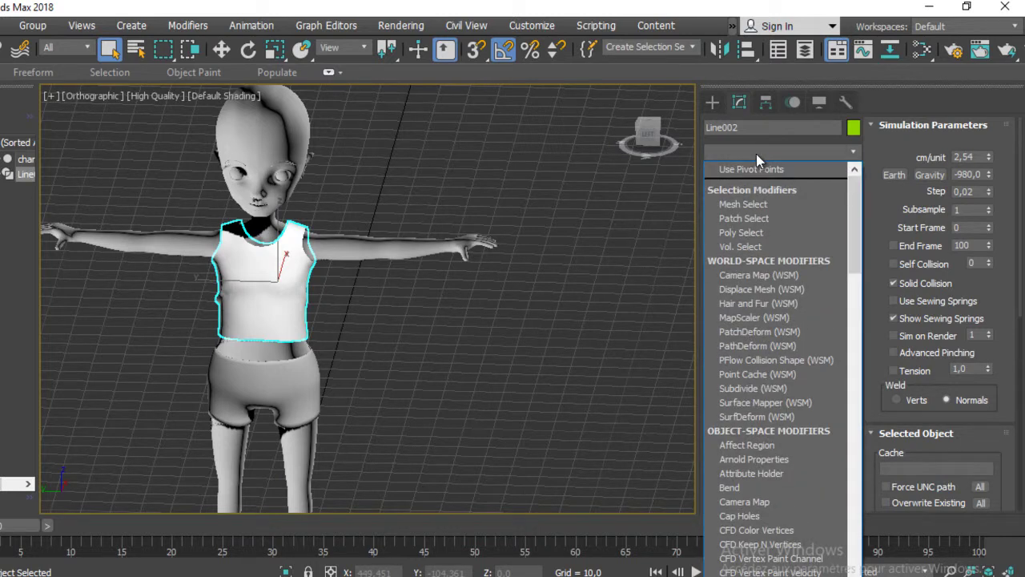
{"action": "type", "text": "u"}
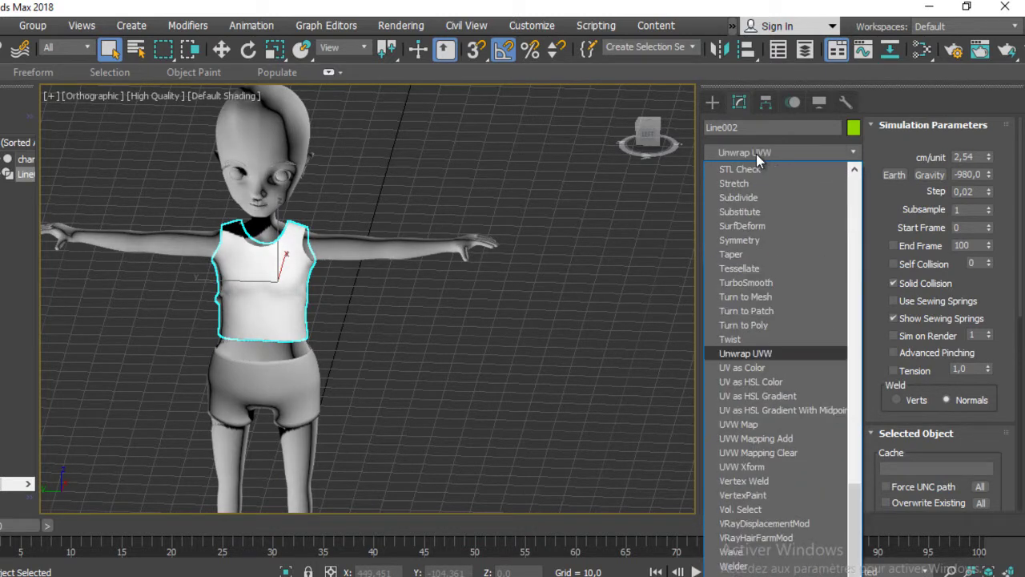
{"action": "left_click", "coordinate": [765, 355]}
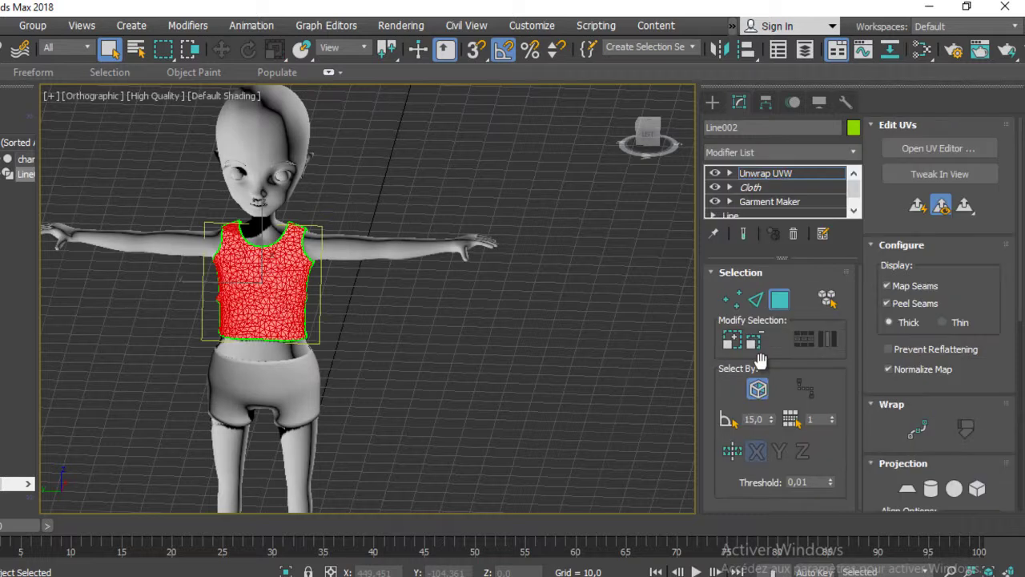
{"action": "middle_click_drag", "start_coordinate": [260, 264], "coordinate": [378, 305], "text": "alt"}
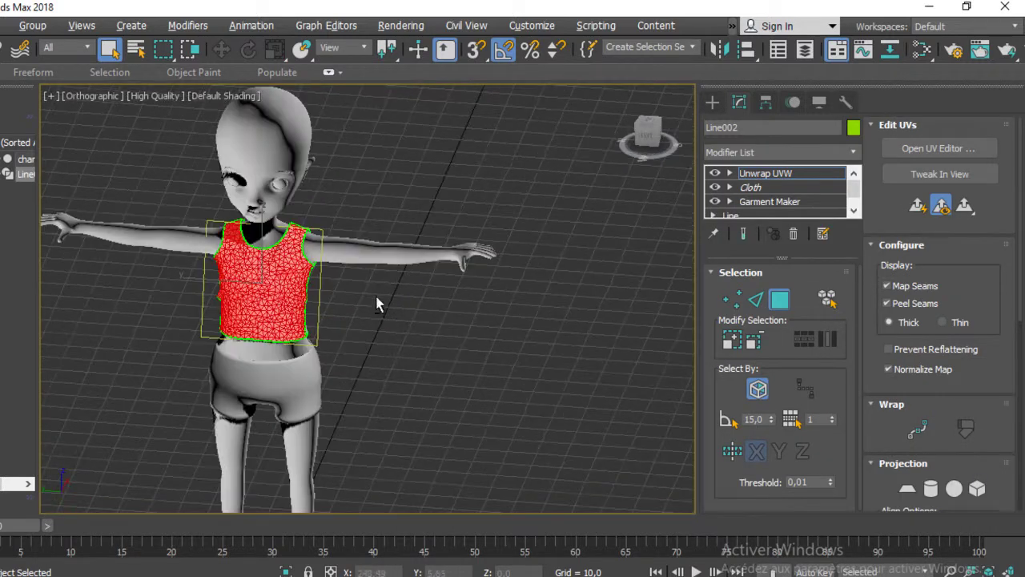
Step: Open Edit UVWs and show Map #1 (PULL_face.jpg) behind the UVs
{"action": "left_click", "coordinate": [960, 145]}
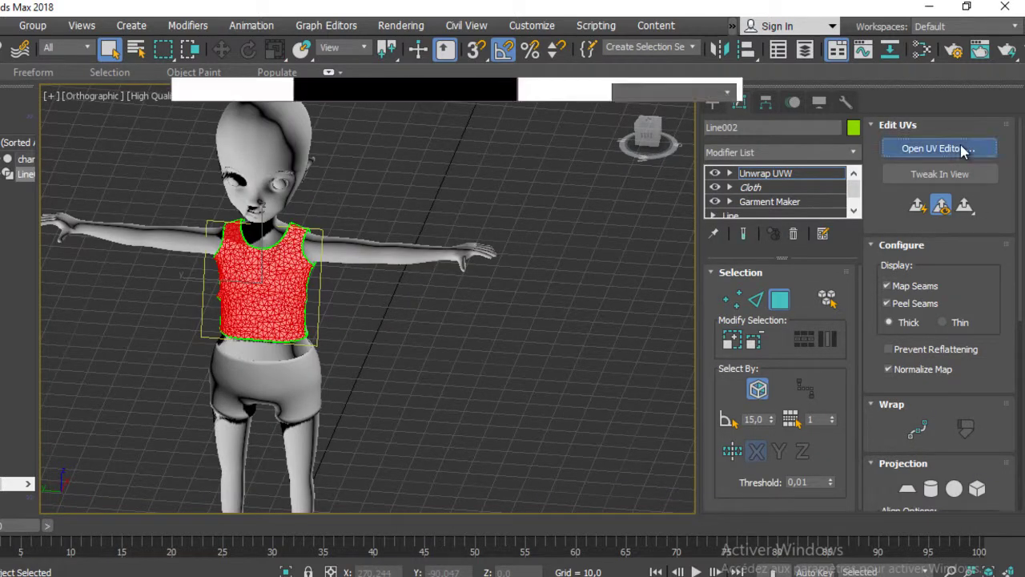
{"action": "left_click_drag", "start_coordinate": [140, 96], "coordinate": [702, 35]}
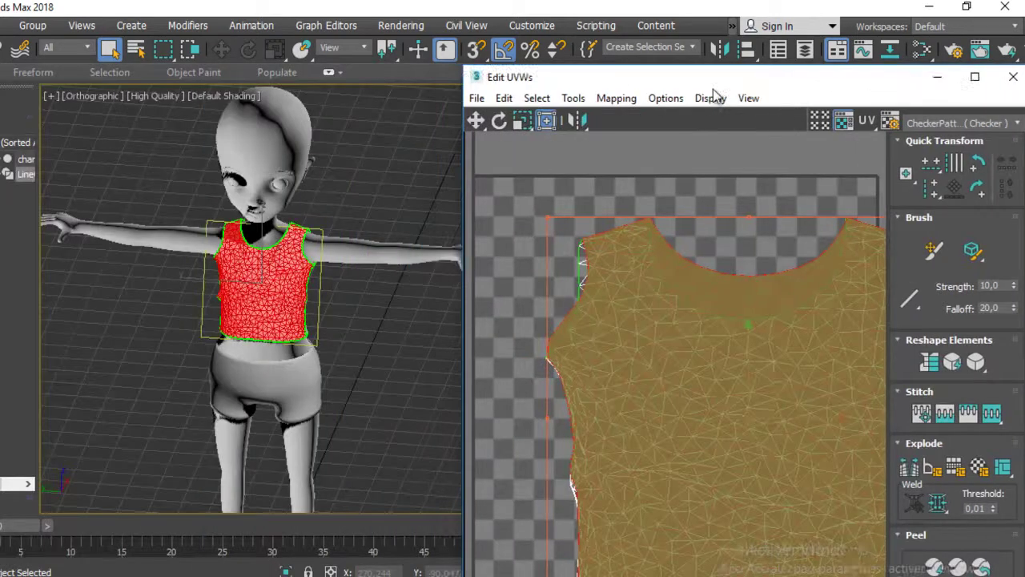
{"action": "scroll", "coordinate": [601, 210], "scroll_direction": "down", "scroll_amount": 3}
{"action": "scroll", "coordinate": [601, 210], "scroll_direction": "up", "scroll_amount": 3}
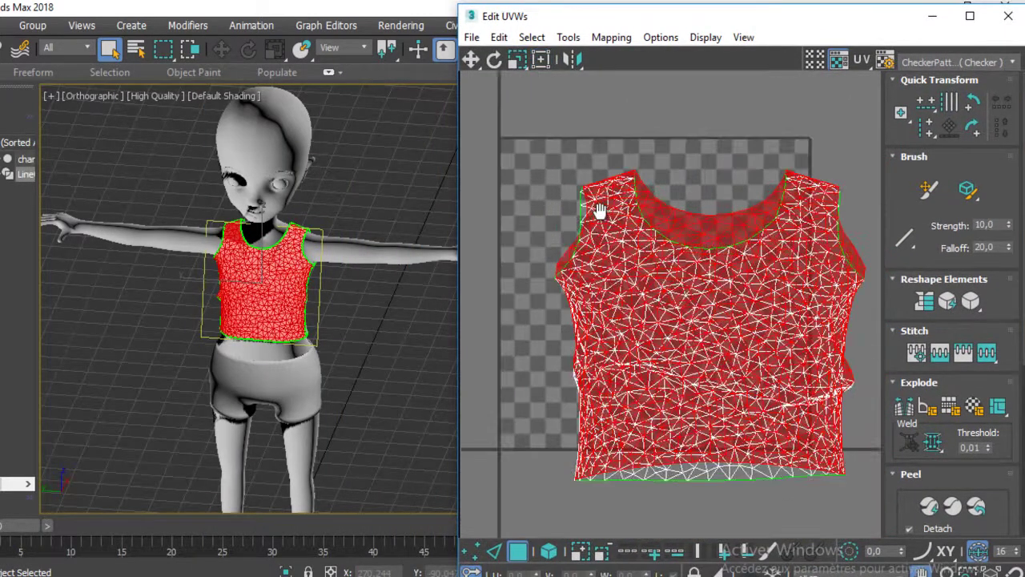
{"action": "left_click", "coordinate": [1003, 64]}
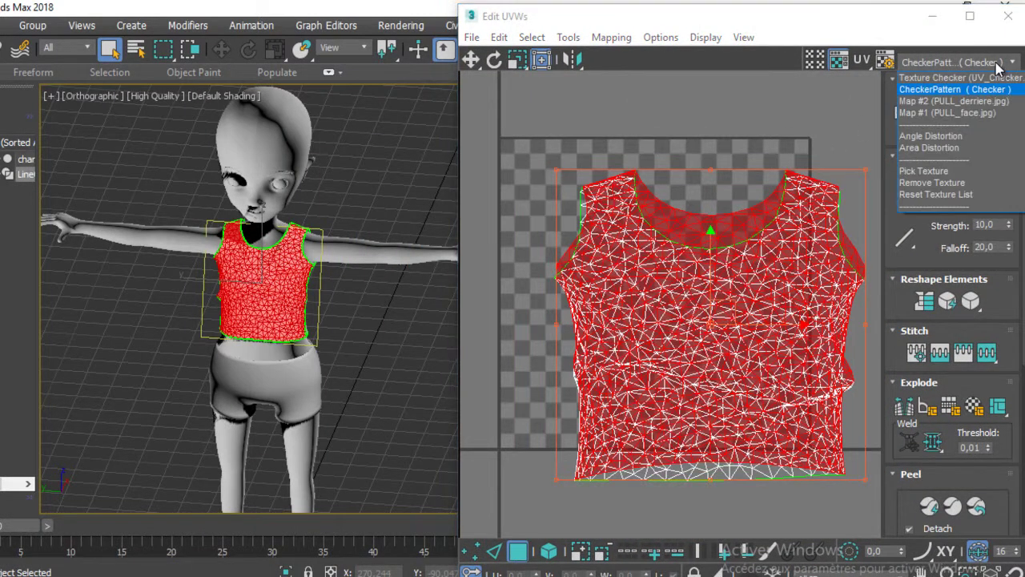
{"action": "left_click", "coordinate": [993, 113]}
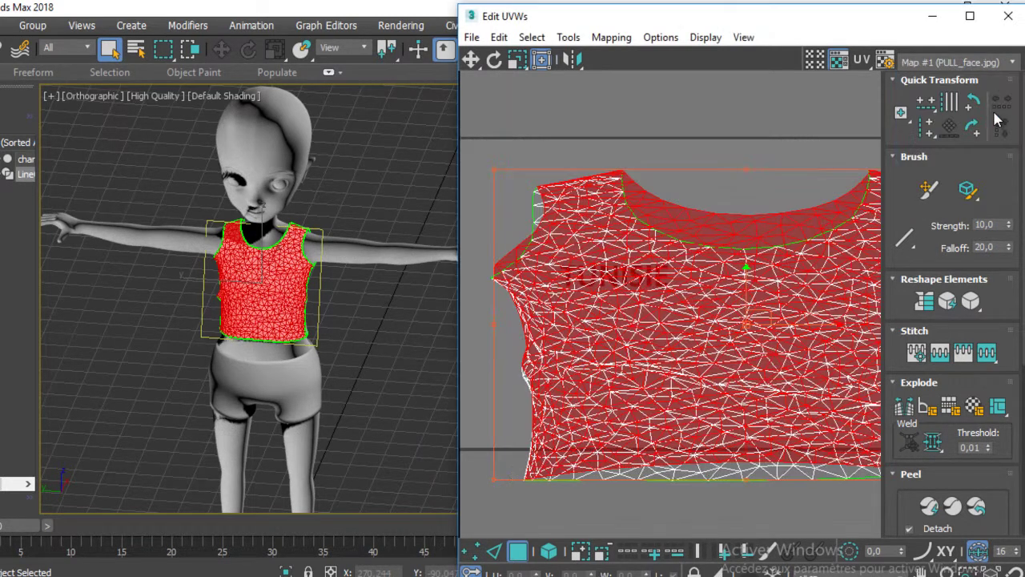
{"action": "scroll", "coordinate": [641, 290], "scroll_direction": "down", "scroll_amount": 2}
{"action": "scroll", "coordinate": [642, 290], "scroll_direction": "down", "scroll_amount": 1}
{"action": "scroll", "coordinate": [642, 290], "scroll_direction": "up", "scroll_amount": 1}
Step: Separate the shirt shells and place the upper front shell over the TUNISIE lettering
{"action": "left_click", "coordinate": [642, 290]}
{"action": "left_click_drag", "start_coordinate": [717, 248], "coordinate": [719, 1]}
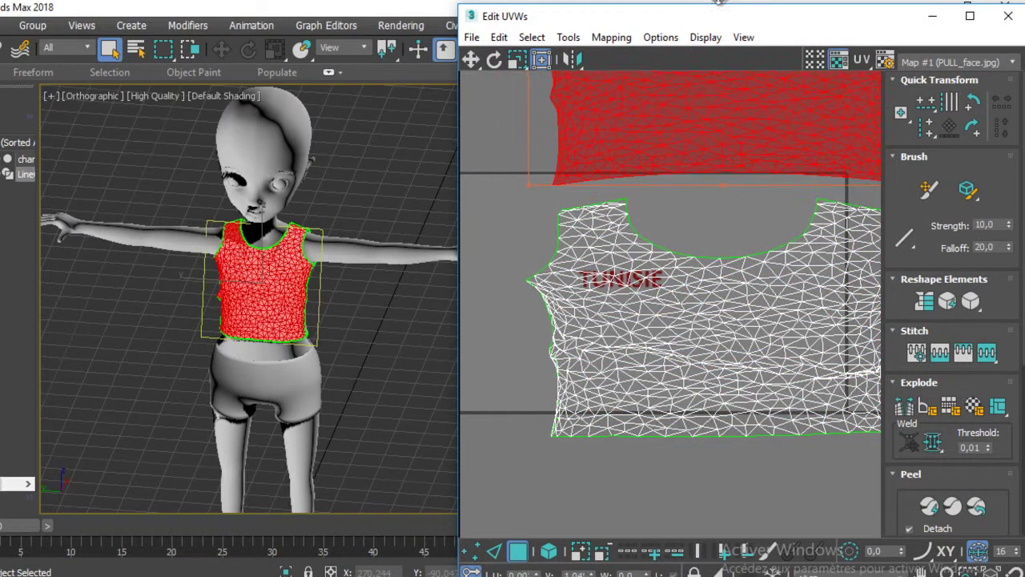
{"action": "scroll", "coordinate": [312, 263], "scroll_direction": "up", "scroll_amount": 5}
{"action": "scroll", "coordinate": [309, 262], "scroll_direction": "down", "scroll_amount": 3}
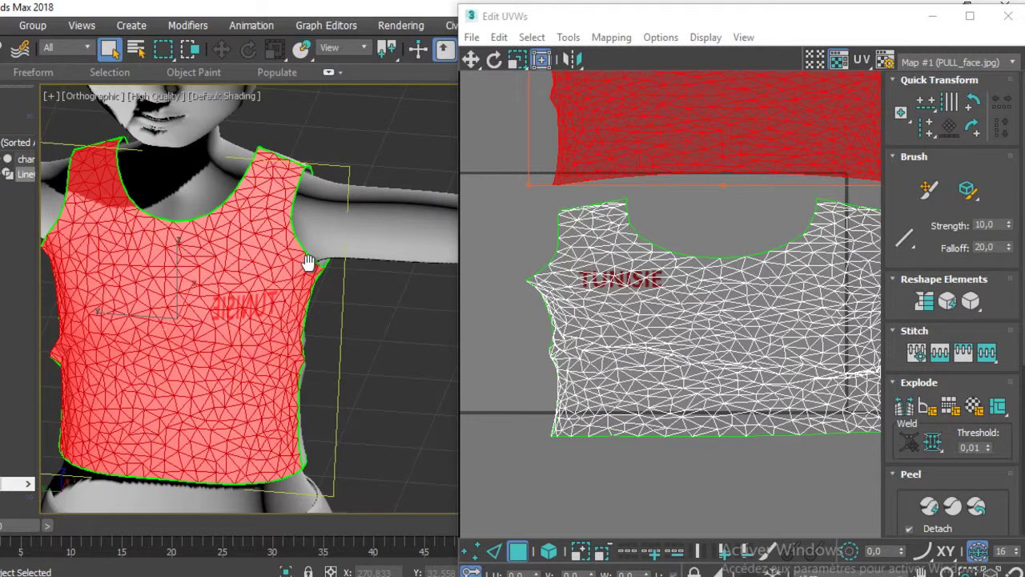
{"action": "scroll", "coordinate": [308, 263], "scroll_direction": "down", "scroll_amount": 3}
{"action": "scroll", "coordinate": [308, 263], "scroll_direction": "down", "scroll_amount": 1}
{"action": "left_click", "coordinate": [714, 340]}
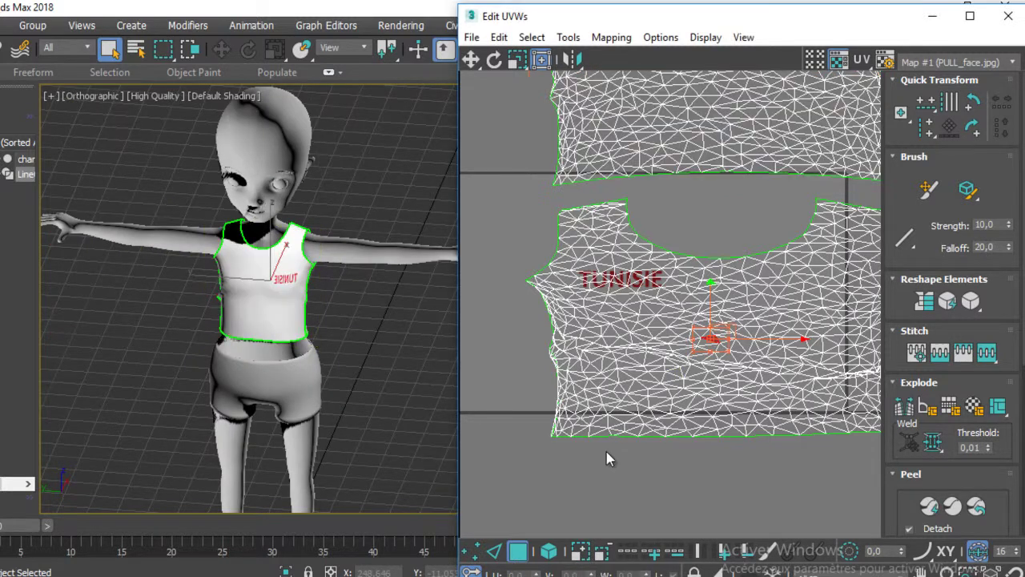
{"action": "left_click", "coordinate": [657, 328]}
{"action": "mouse_move", "coordinate": [657, 327]}
{"action": "left_mouse_down"}
{"action": "mouse_move", "coordinate": [596, 340]}
{"action": "mouse_move", "coordinate": [993, 230]}
{"action": "left_mouse_up"}
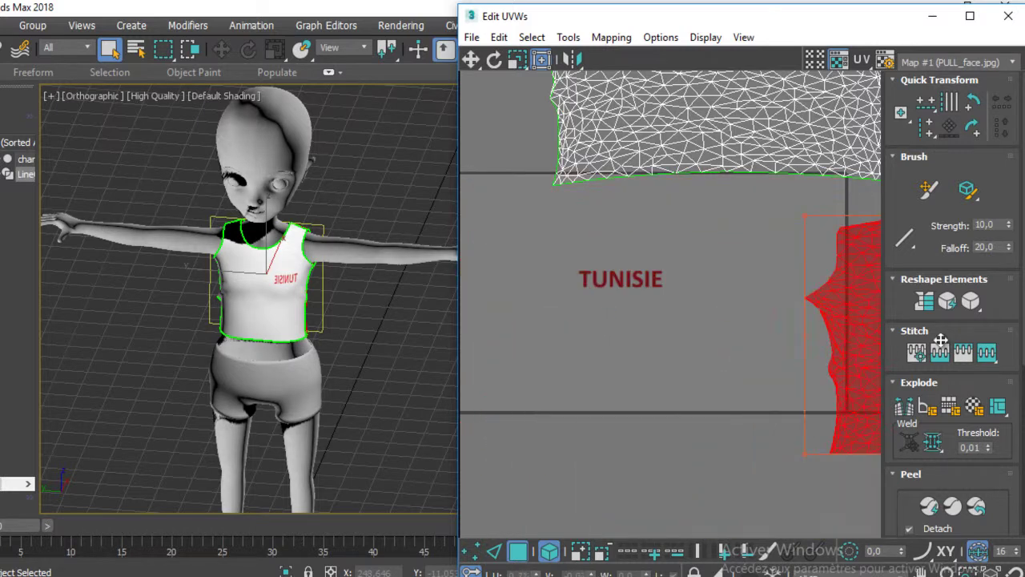
{"action": "left_click", "coordinate": [717, 137]}
{"action": "mouse_move", "coordinate": [712, 93]}
{"action": "left_mouse_down"}
{"action": "mouse_move", "coordinate": [664, 259]}
{"action": "mouse_move", "coordinate": [637, 305]}
{"action": "mouse_move", "coordinate": [597, 331]}
{"action": "left_mouse_up"}
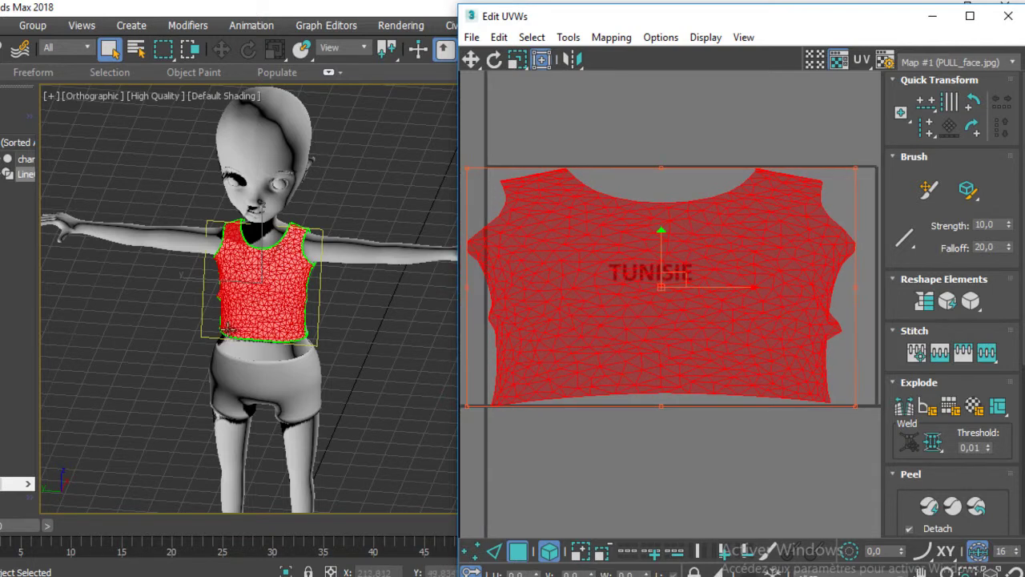
Step: Mirror the front UV shell horizontally so TUNISIE reads correctly on the chest
{"action": "scroll", "coordinate": [267, 316], "scroll_direction": "up", "scroll_amount": 5}
{"action": "middle_click_drag", "start_coordinate": [268, 316], "coordinate": [268, 342]}
{"action": "mouse_move", "coordinate": [348, 198]}
{"action": "middle_mouse_down"}
{"action": "mouse_move", "coordinate": [272, 245]}
{"action": "mouse_move", "coordinate": [373, 251]}
{"action": "mouse_move", "coordinate": [313, 258]}
{"action": "middle_mouse_up"}
{"action": "scroll", "coordinate": [316, 262], "scroll_direction": "up", "scroll_amount": 5}
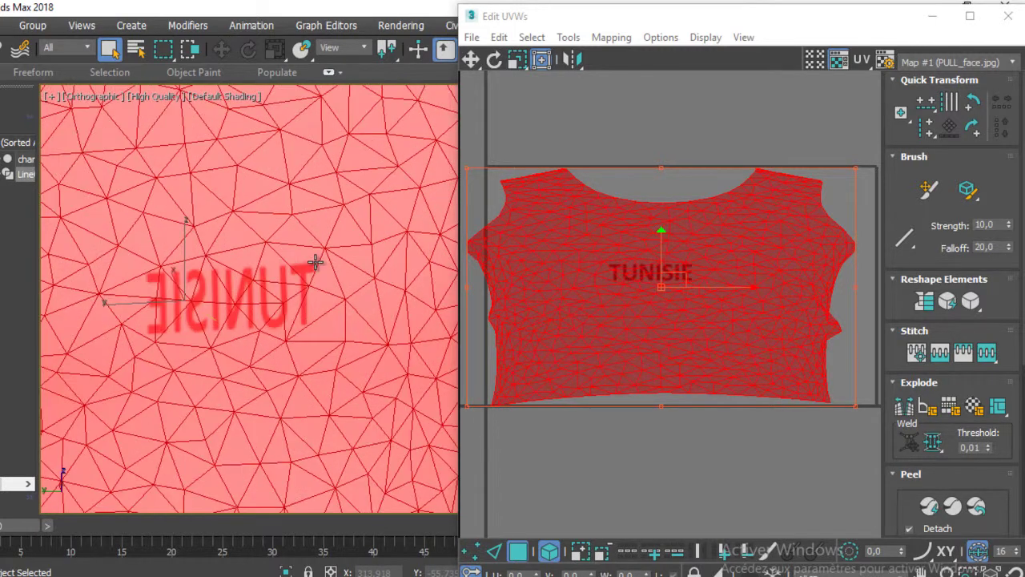
{"action": "scroll", "coordinate": [315, 270], "scroll_direction": "down", "scroll_amount": 2}
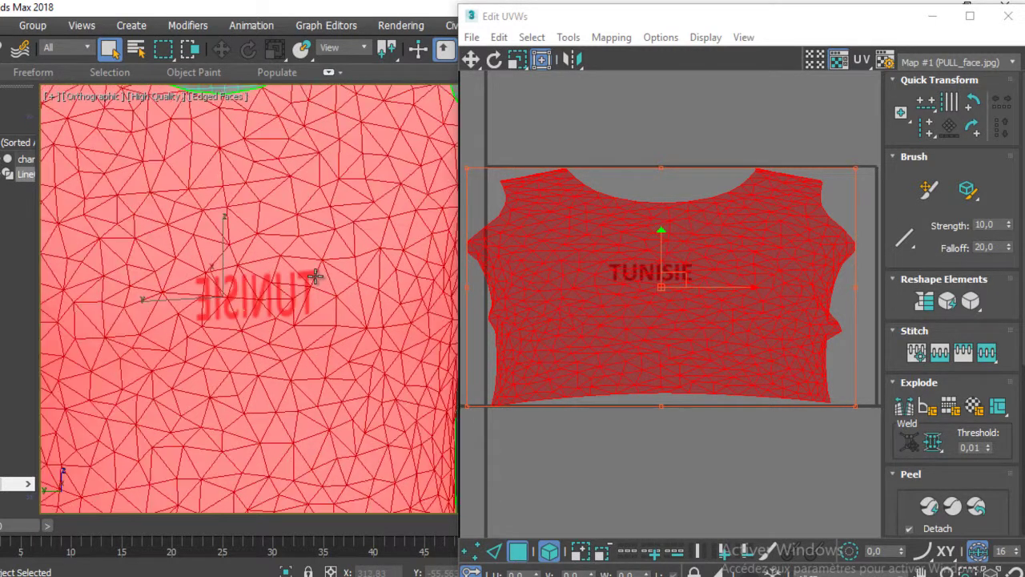
{"action": "left_click", "coordinate": [572, 63]}
Step: Narrow the front shell and shift it right to fit the texture tile
{"action": "scroll", "coordinate": [240, 283], "scroll_direction": "down", "scroll_amount": 4}
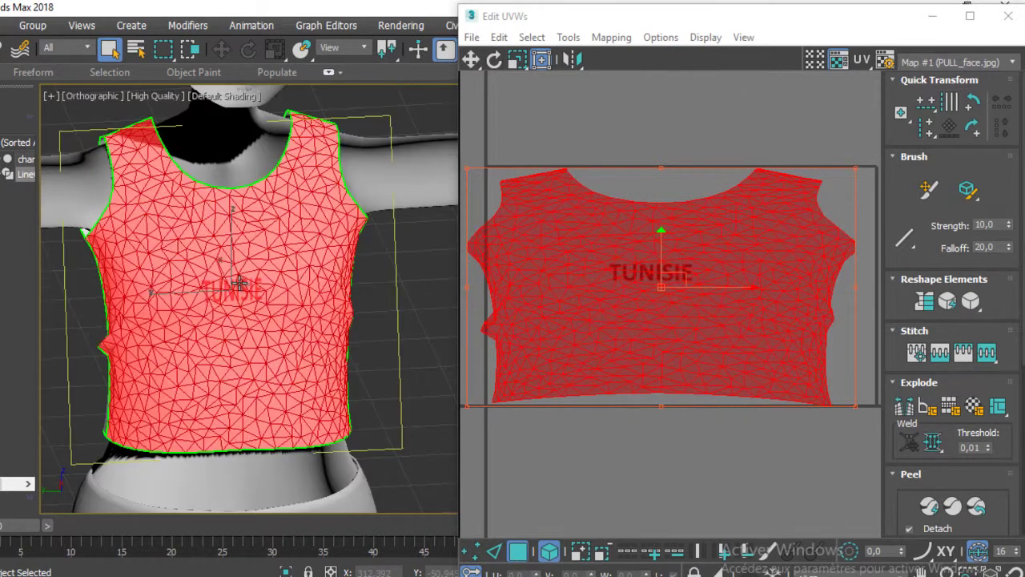
{"action": "scroll", "coordinate": [698, 280], "scroll_direction": "down", "scroll_amount": 3}
{"action": "left_click_drag", "start_coordinate": [795, 214], "coordinate": [696, 215]}
{"action": "left_click_drag", "start_coordinate": [641, 245], "coordinate": [690, 249]}
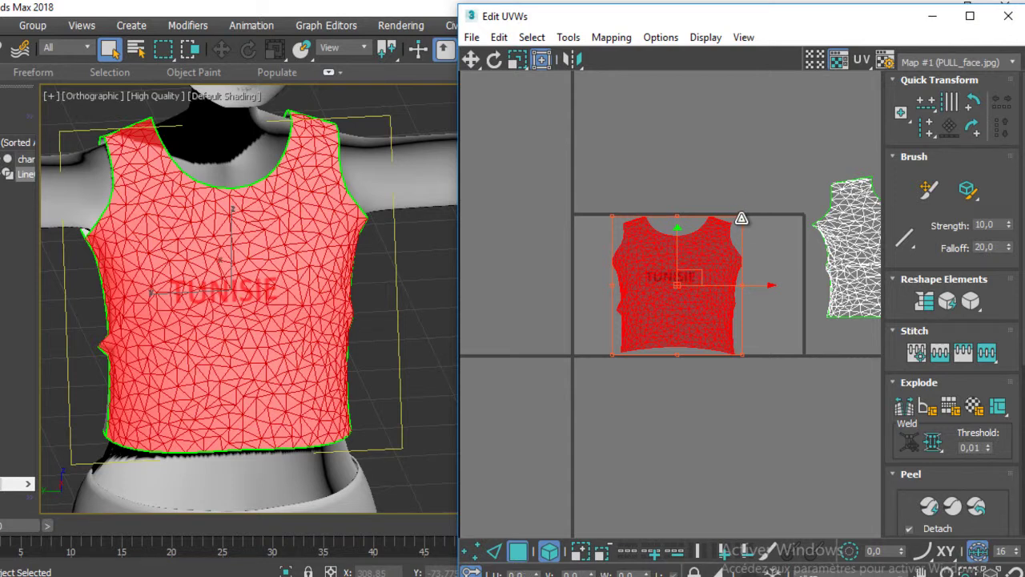
Step: Stretch the front shell, add the back shell, and shrink both shells together
{"action": "left_click_drag", "start_coordinate": [742, 217], "coordinate": [801, 215]}
{"action": "scroll", "coordinate": [744, 222], "scroll_direction": "down", "scroll_amount": 3}
{"action": "scroll", "coordinate": [745, 229], "scroll_direction": "down", "scroll_amount": 1}
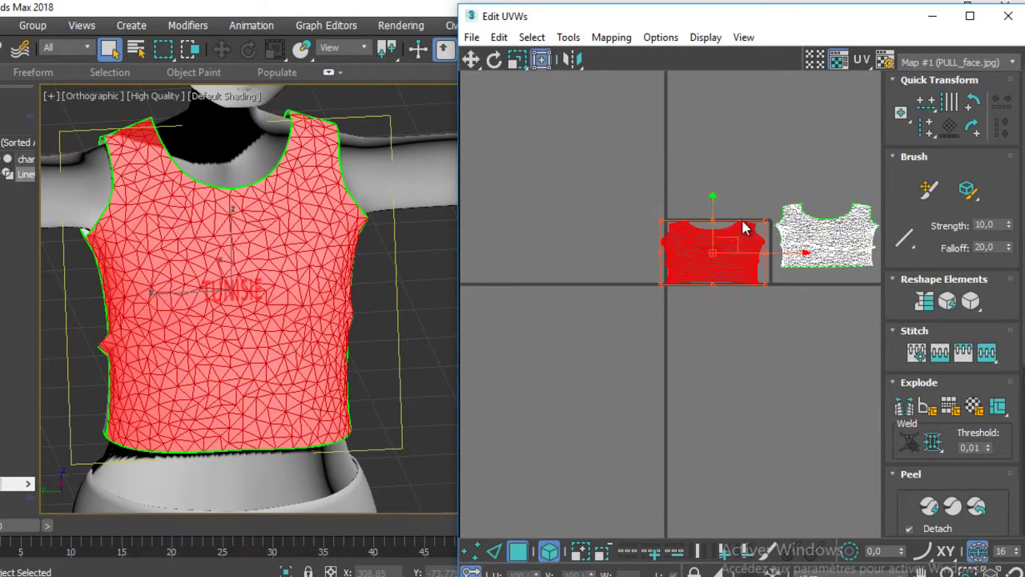
{"action": "left_click", "coordinate": [825, 240], "text": "ctrl"}
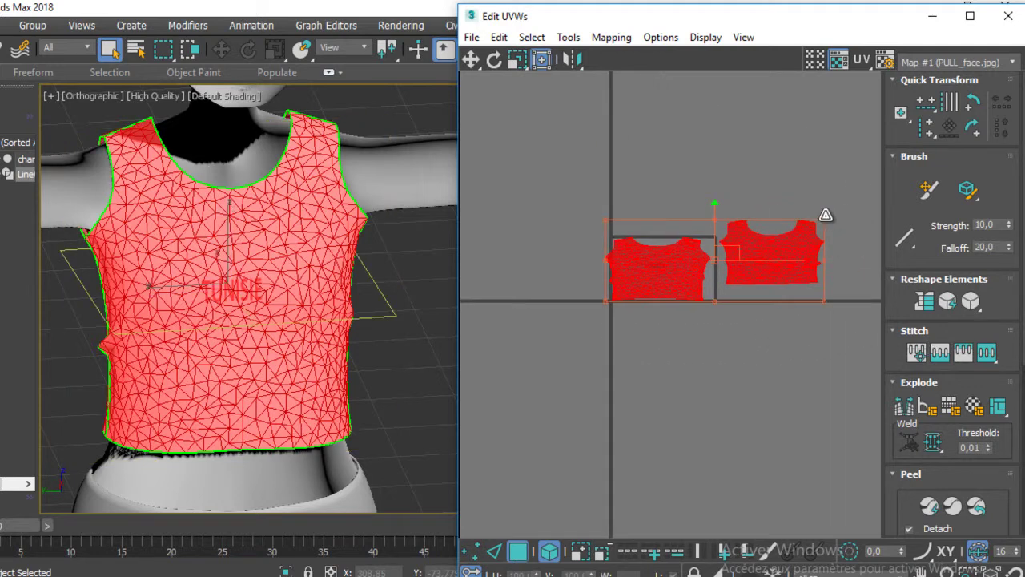
{"action": "left_click_drag", "start_coordinate": [825, 217], "coordinate": [714, 236]}
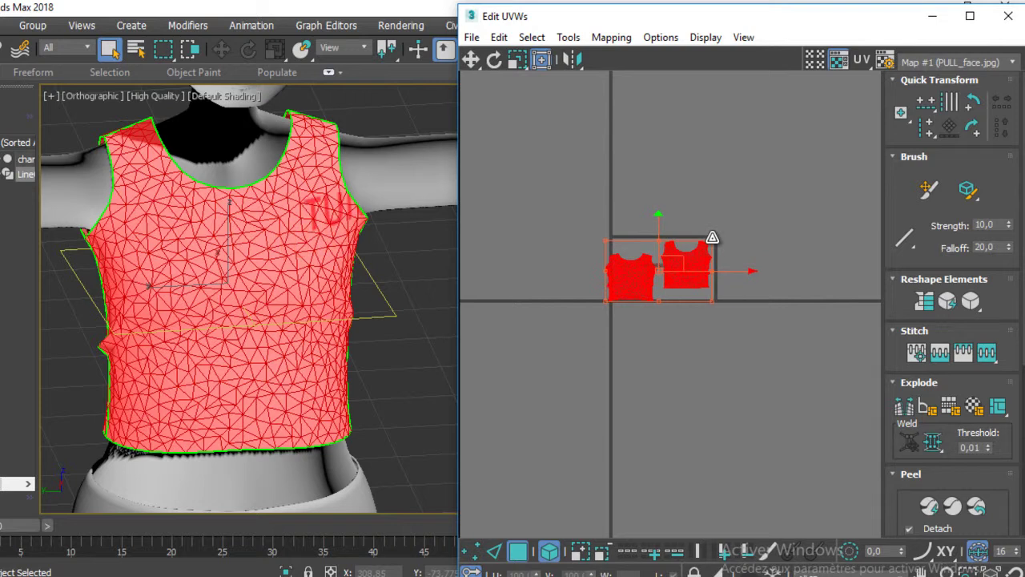
{"action": "left_click_drag", "start_coordinate": [648, 272], "coordinate": [690, 256]}
Step: Scale both shells down further and move the pair right inside the texture square
{"action": "scroll", "coordinate": [658, 274], "scroll_direction": "up", "scroll_amount": 5}
{"action": "scroll", "coordinate": [685, 272], "scroll_direction": "down", "scroll_amount": 2}
{"action": "scroll", "coordinate": [837, 211], "scroll_direction": "down", "scroll_amount": 2}
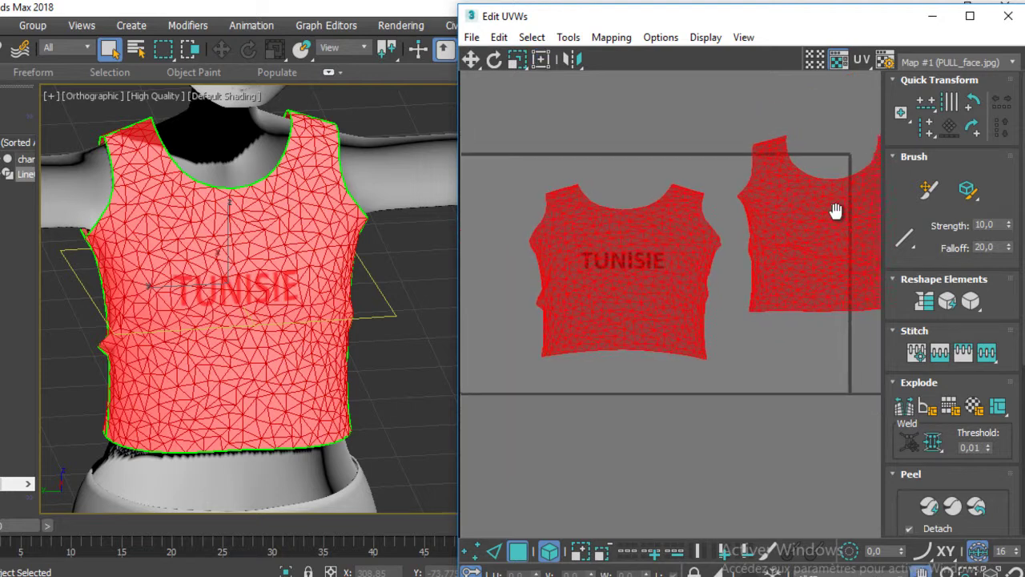
{"action": "left_click_drag", "start_coordinate": [856, 154], "coordinate": [777, 172]}
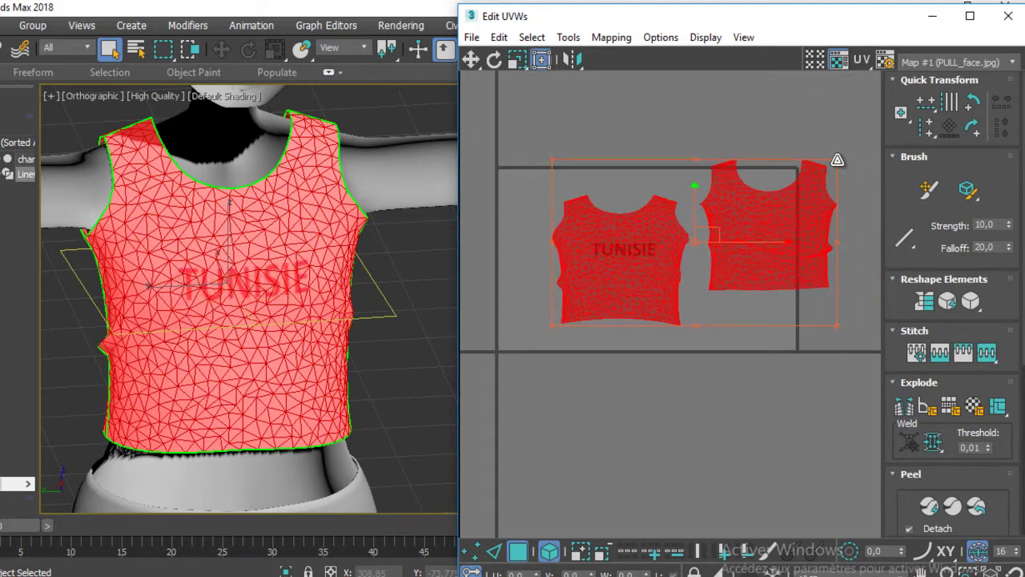
{"action": "left_click_drag", "start_coordinate": [584, 263], "coordinate": [612, 248]}
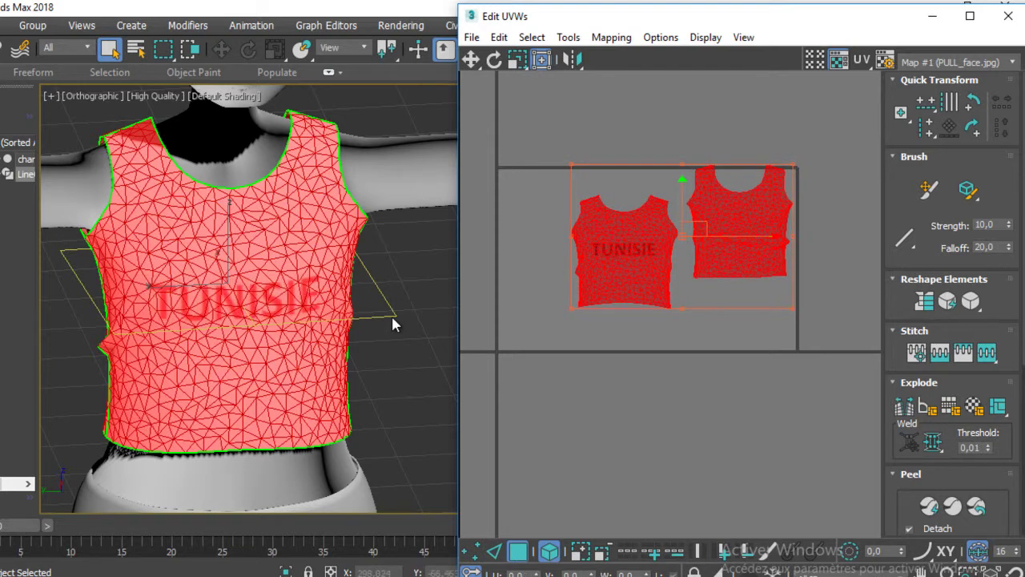
{"action": "scroll", "coordinate": [365, 314], "scroll_direction": "down", "scroll_amount": 3}
Step: Orbit to the character's back and select only the back shirt shell
{"action": "middle_click_drag", "start_coordinate": [312, 316], "coordinate": [599, 314], "text": "alt"}
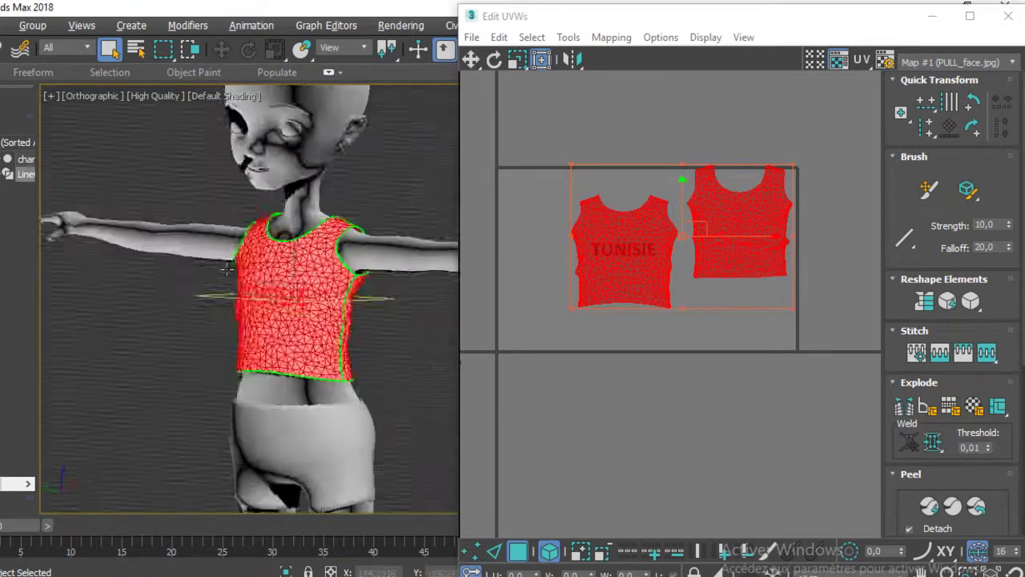
{"action": "middle_click_drag", "start_coordinate": [599, 314], "coordinate": [769, 188], "text": "alt"}
{"action": "left_click", "coordinate": [764, 120]}
{"action": "left_click", "coordinate": [753, 225]}
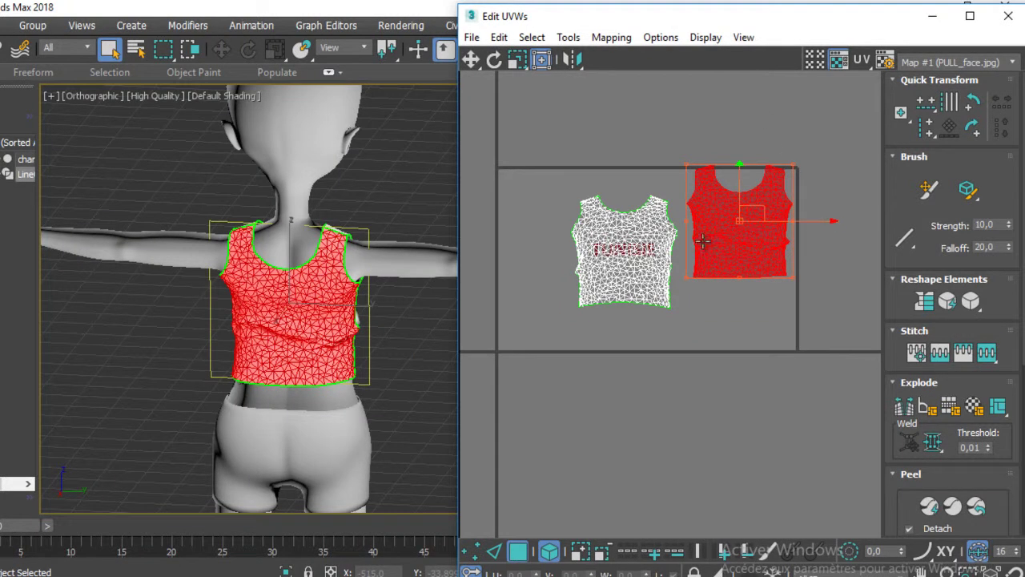
Step: Move the back UV shell over the 09 print so 09 shows on the back
{"action": "scroll", "coordinate": [293, 339], "scroll_direction": "up", "scroll_amount": 5}
{"action": "middle_click_drag", "start_coordinate": [293, 339], "coordinate": [344, 338], "text": "alt"}
{"action": "mouse_move", "coordinate": [760, 260]}
{"action": "left_mouse_down"}
{"action": "mouse_move", "coordinate": [646, 275]}
{"action": "mouse_move", "coordinate": [640, 262]}
{"action": "left_mouse_up"}
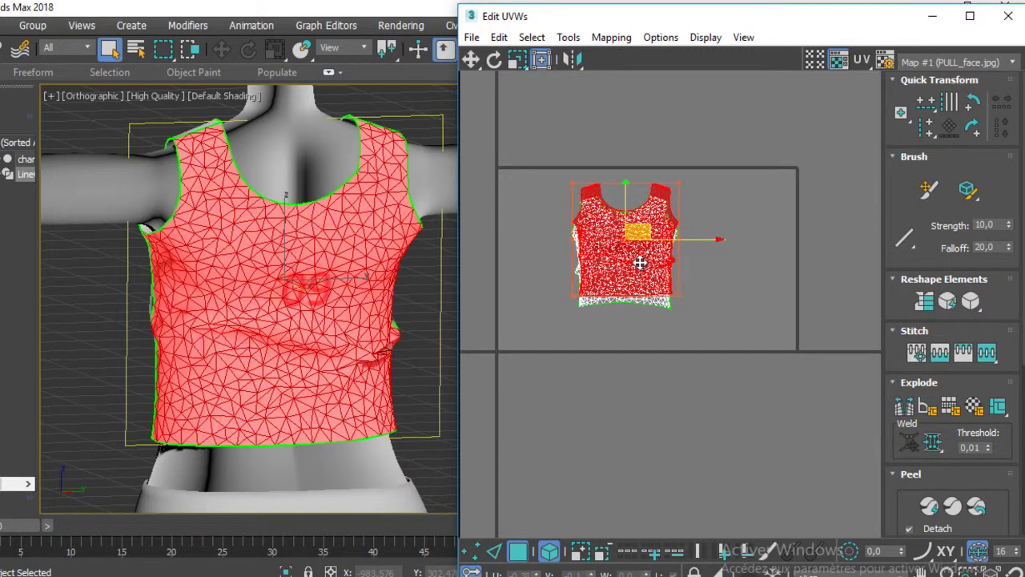
{"action": "scroll", "coordinate": [330, 277], "scroll_direction": "up", "scroll_amount": 3}
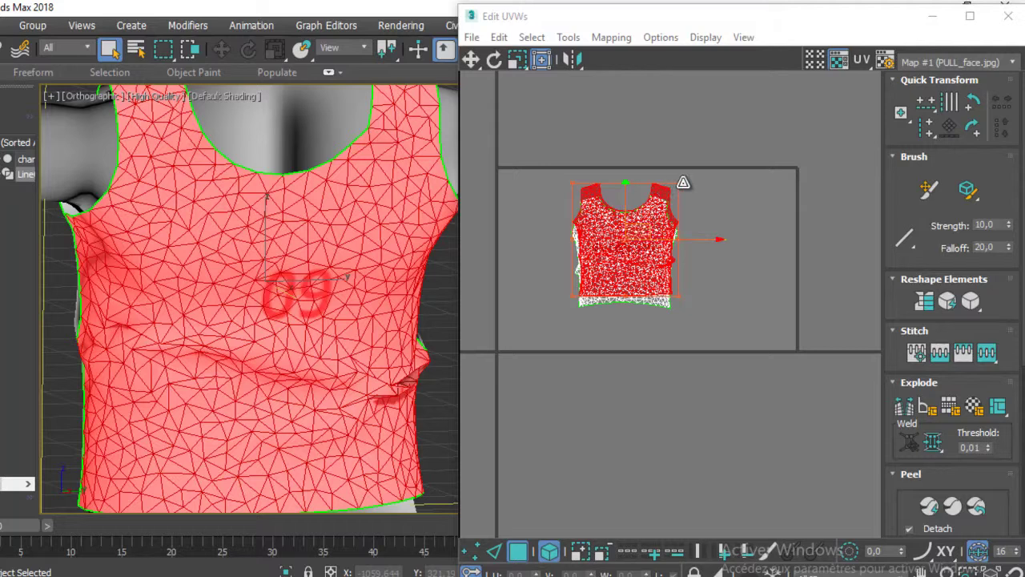
{"action": "mouse_move", "coordinate": [683, 183]}
{"action": "left_mouse_down"}
{"action": "mouse_move", "coordinate": [651, 196]}
{"action": "mouse_move", "coordinate": [623, 230]}
{"action": "left_mouse_up"}
{"action": "mouse_move", "coordinate": [593, 280]}
{"action": "left_mouse_down"}
{"action": "mouse_move", "coordinate": [637, 247]}
{"action": "mouse_move", "coordinate": [622, 252]}
{"action": "left_mouse_up"}
Step: Lower the back shell slightly, check the front view, and close the UV editor
{"action": "scroll", "coordinate": [304, 291], "scroll_direction": "down", "scroll_amount": 5}
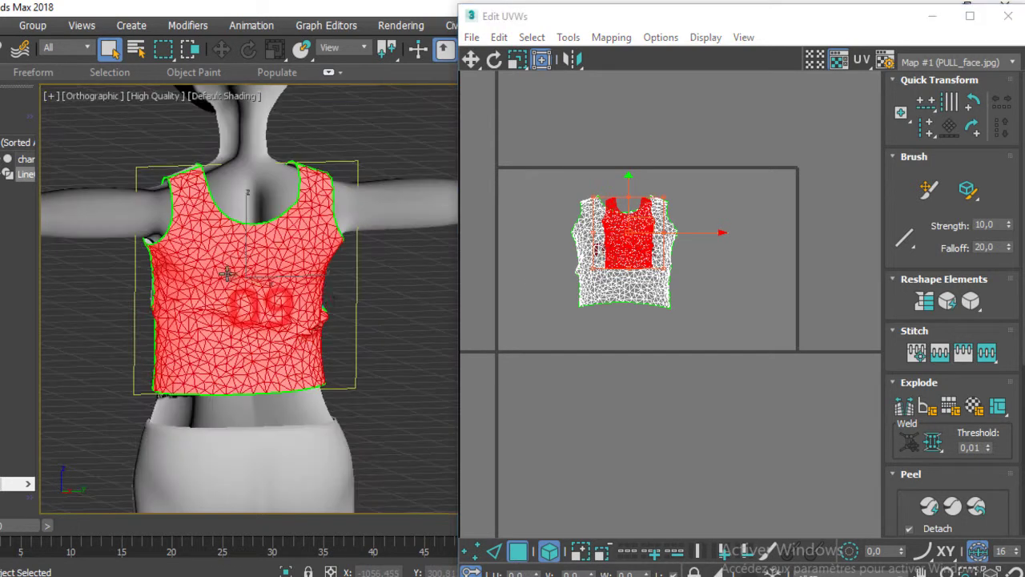
{"action": "left_click_drag", "start_coordinate": [627, 257], "coordinate": [630, 264]}
{"action": "scroll", "coordinate": [269, 313], "scroll_direction": "down", "scroll_amount": 3}
{"action": "middle_click_drag", "start_coordinate": [270, 313], "coordinate": [384, 321], "text": "alt"}
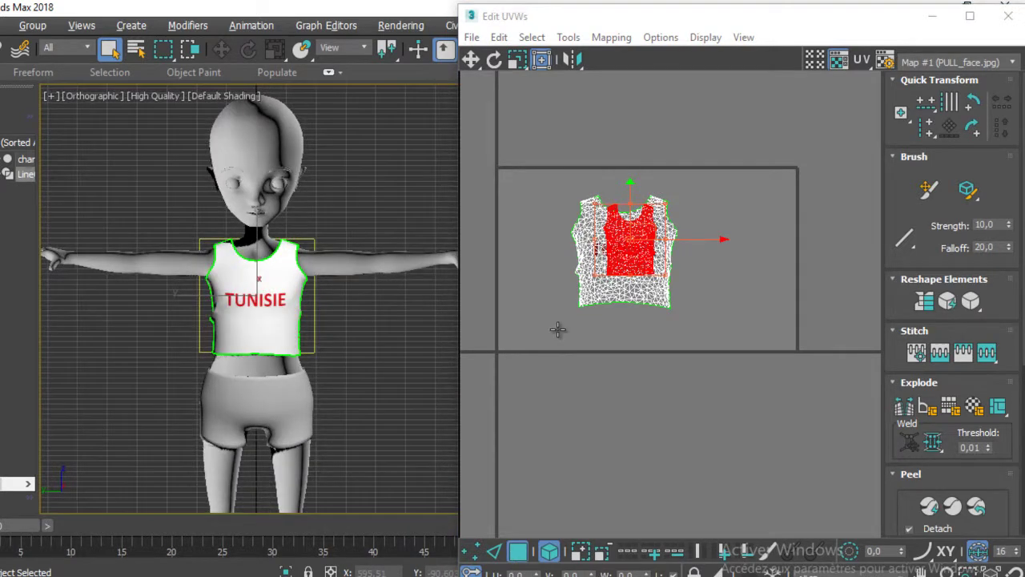
{"action": "left_click", "coordinate": [1009, 16]}
Step: Orbit around the character to check red 09 on the back and TUNISIE on the chest
{"action": "mouse_move", "coordinate": [165, 294]}
{"action": "middle_mouse_down", "text": "alt"}
{"action": "mouse_move", "coordinate": [376, 265]}
{"action": "mouse_move", "coordinate": [219, 290]}
{"action": "mouse_move", "coordinate": [119, 291]}
{"action": "mouse_move", "coordinate": [353, 292]}
{"action": "middle_mouse_up", "text": "alt"}
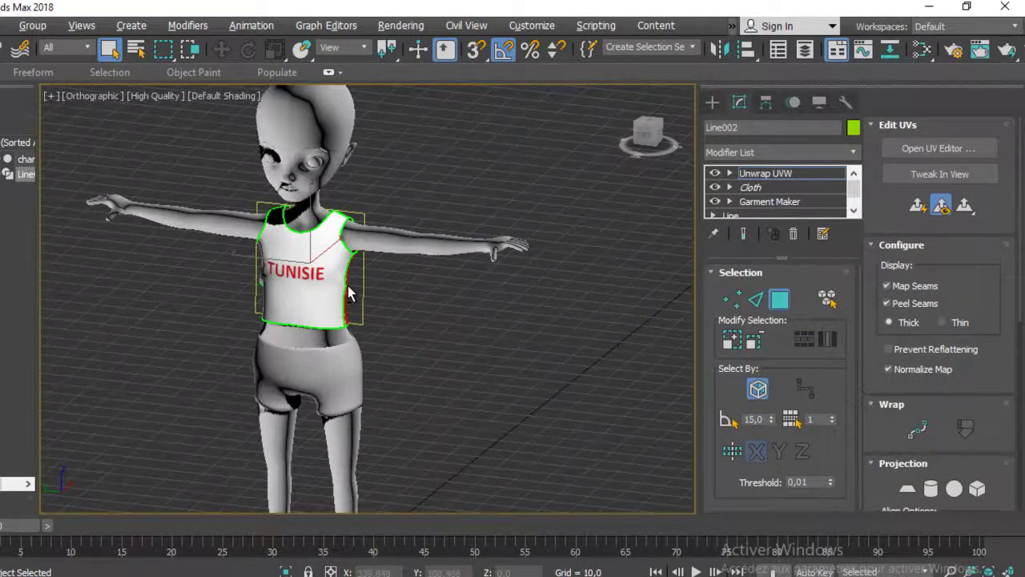
{"action": "mouse_move", "coordinate": [324, 324]}
{"action": "middle_mouse_down", "text": "alt"}
{"action": "mouse_move", "coordinate": [599, 316]}
{"action": "mouse_move", "coordinate": [614, 275]}
{"action": "mouse_move", "coordinate": [576, 346]}
{"action": "mouse_move", "coordinate": [305, 300]}
{"action": "middle_mouse_up", "text": "alt"}
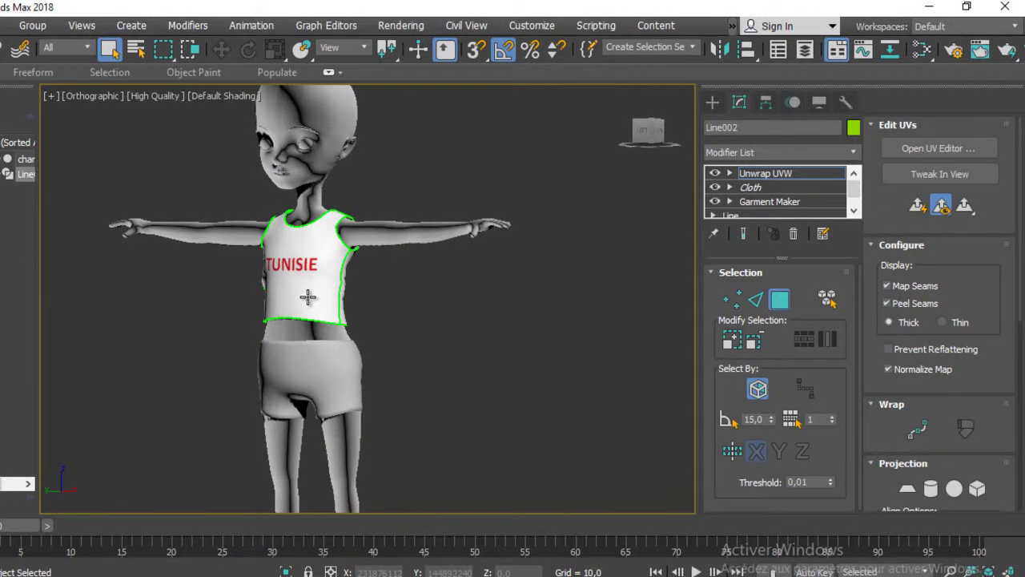